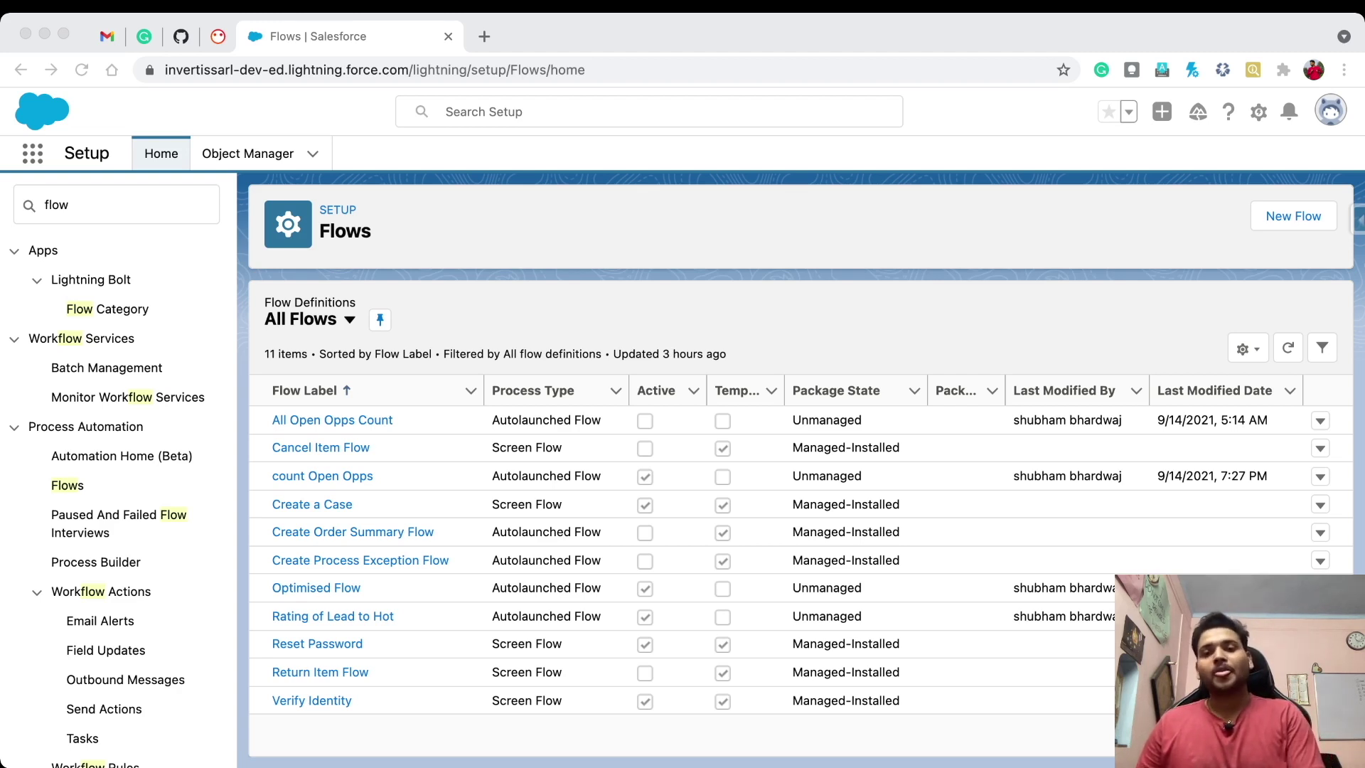
# - Create a new Record-Triggered Flow with the Freeform layout, logging in with the saved credentials when required
pyautogui.click(667, 532)
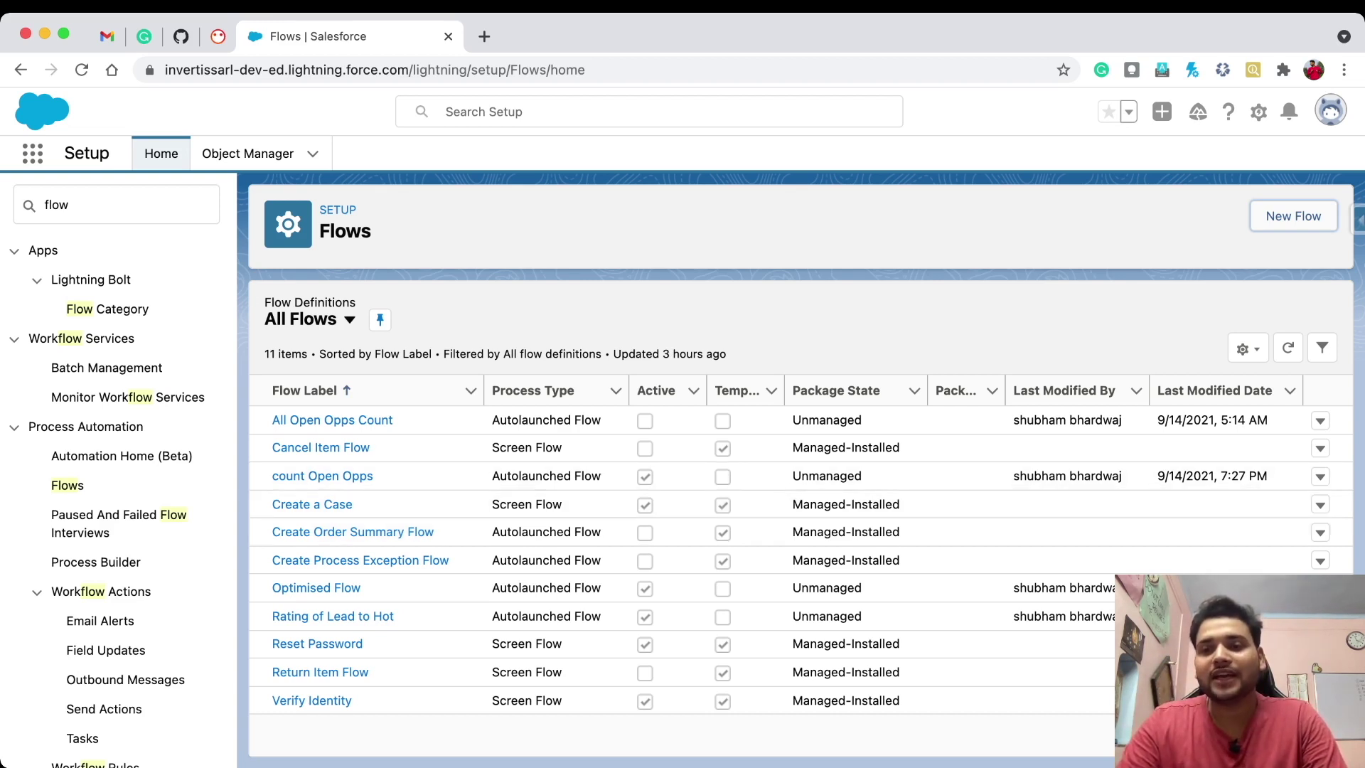
pyautogui.click(1293, 215)
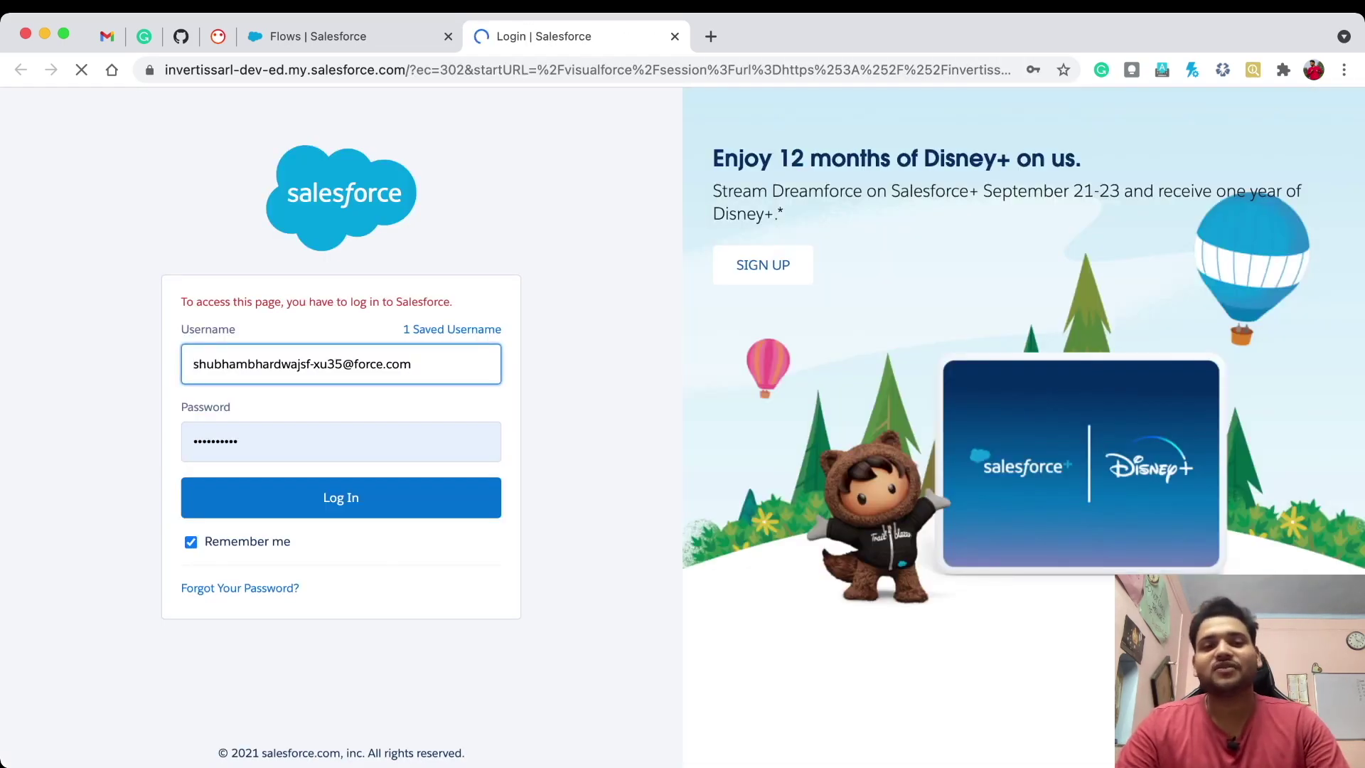
pyautogui.click(340, 497)
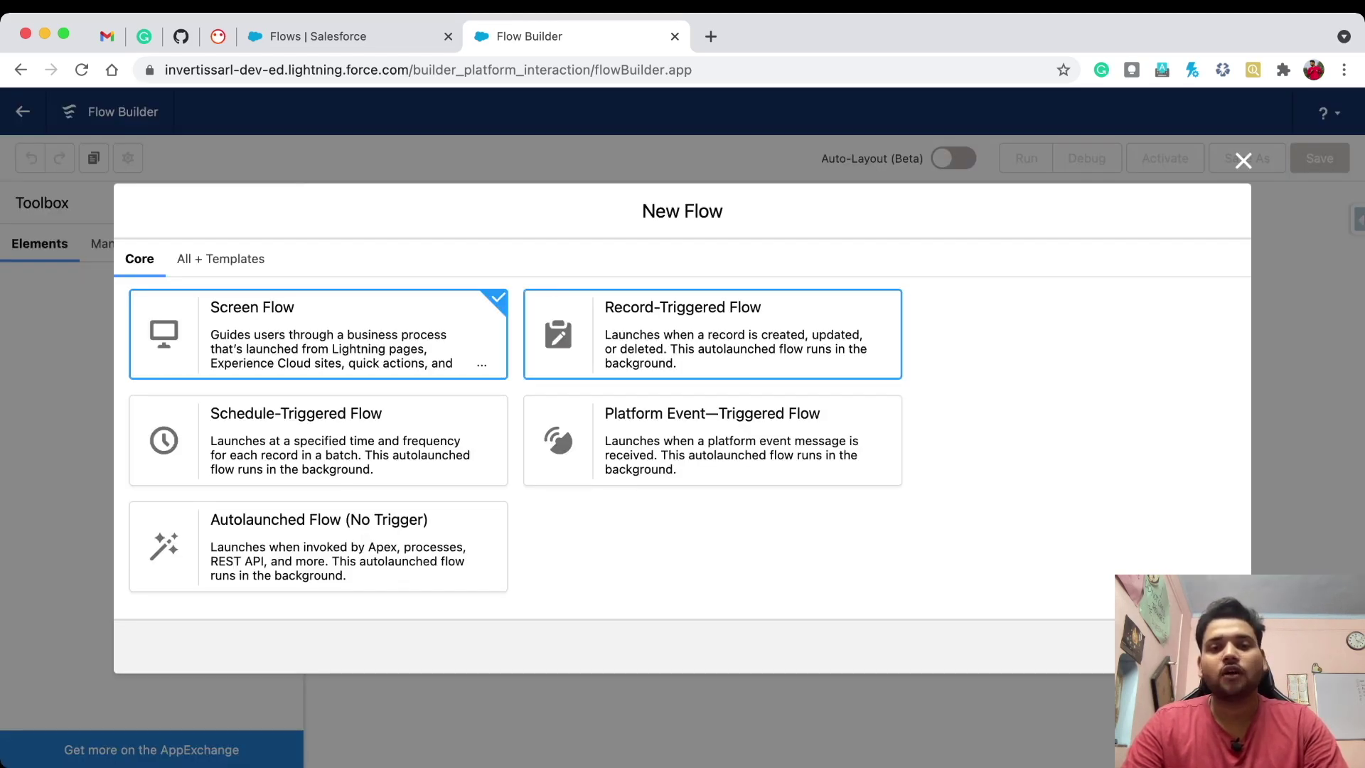
pyautogui.click(712, 334)
pyautogui.press('Return')
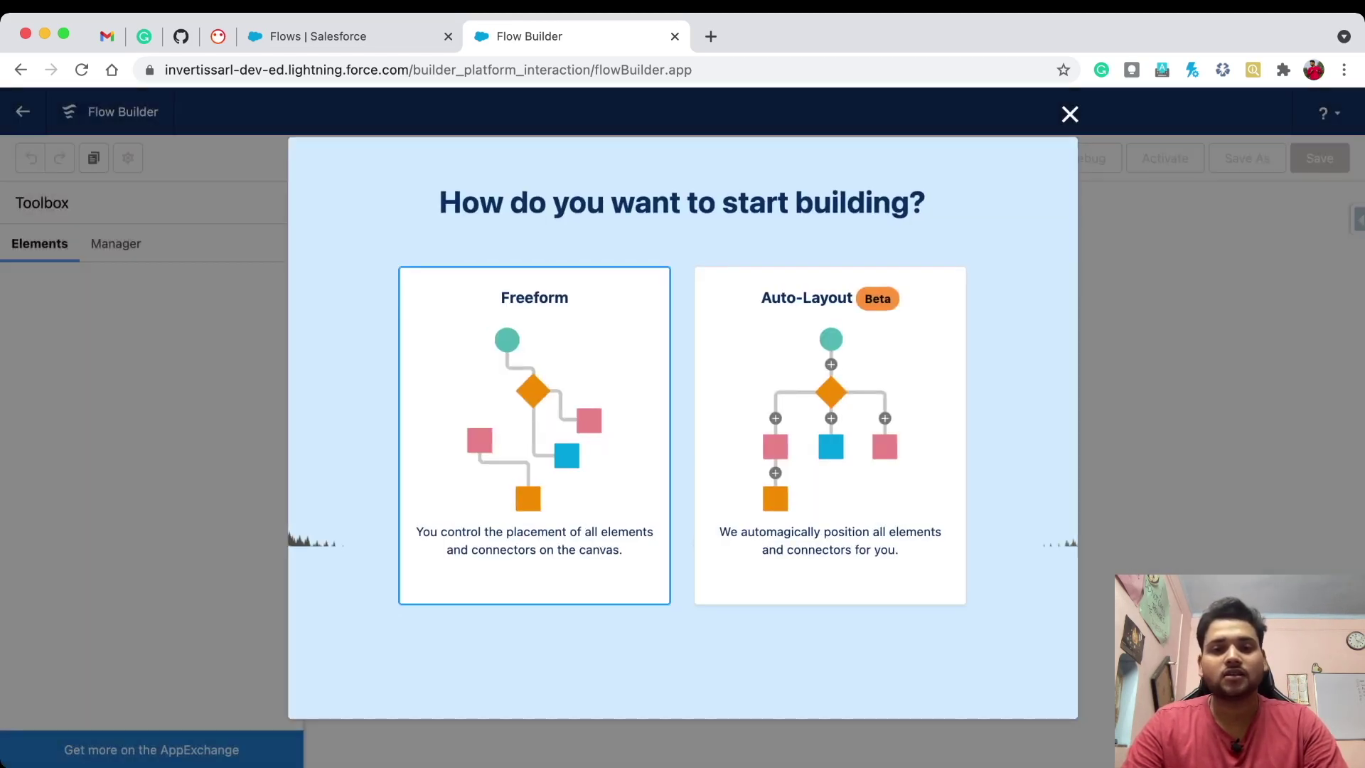
pyautogui.press('Return')
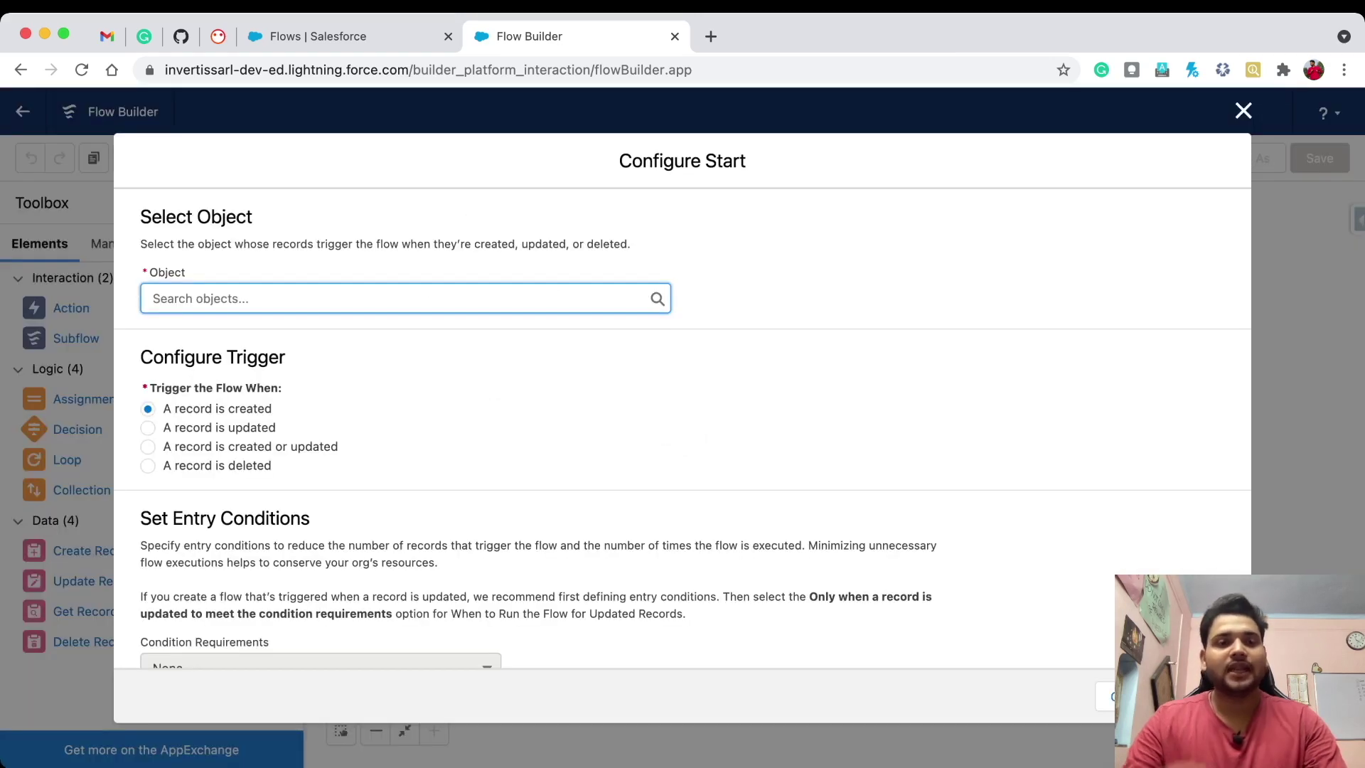
# - Set the flow's start object to Account and trigger it when a record is updated
pyautogui.write('Account')
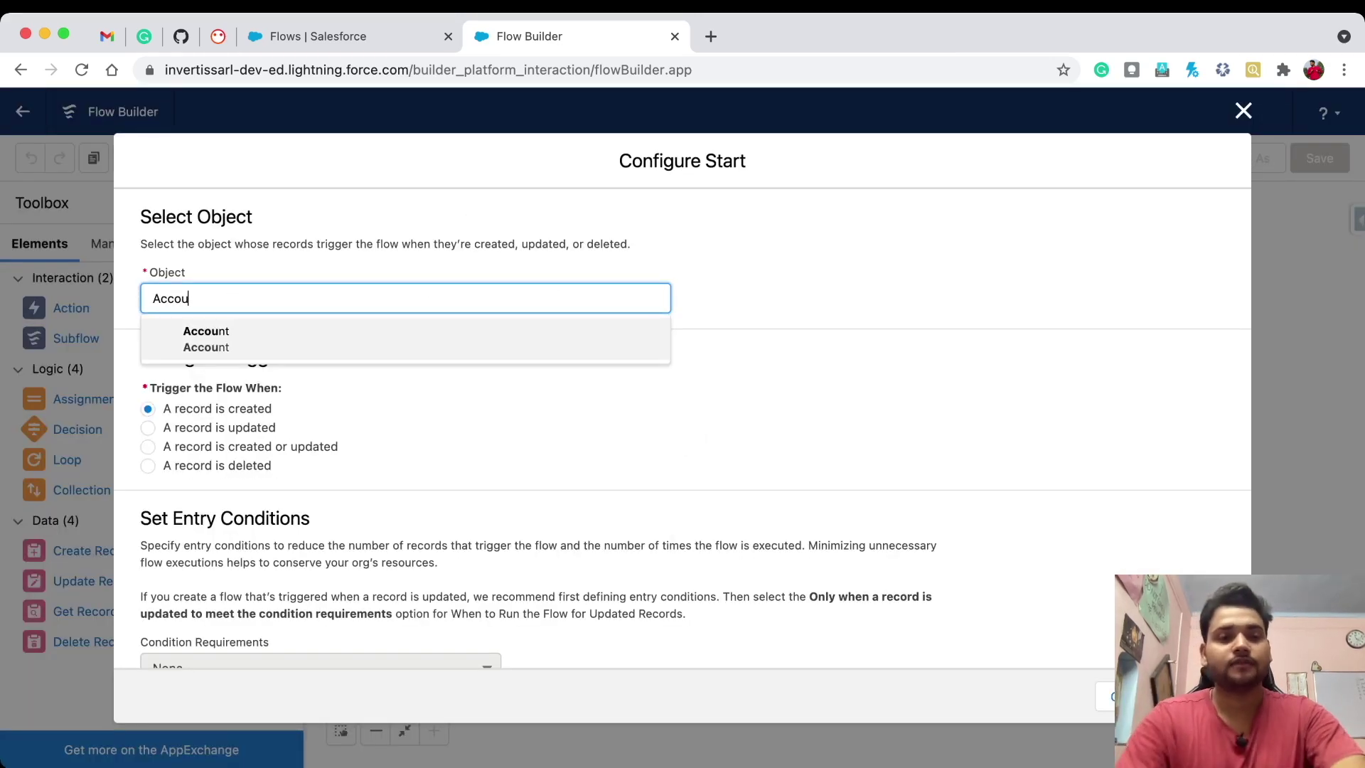
pyautogui.press('Return')
pyautogui.scroll(-3, 682, 428)
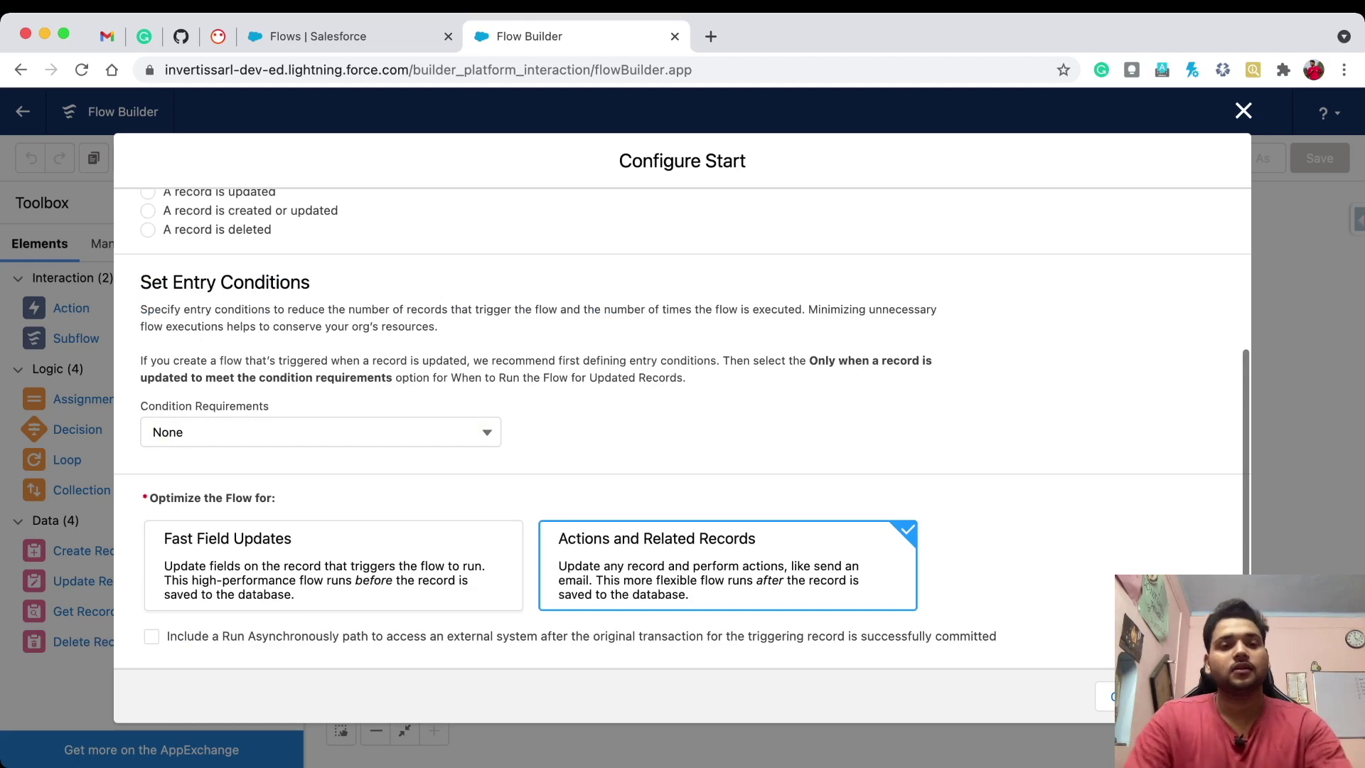
pyautogui.scroll(3, 681, 428)
pyautogui.click(148, 427)
# - Require all entry conditions to be met (AND) and add the condition Out_of_Business__c Equals True
pyautogui.scroll(-3, 682, 427)
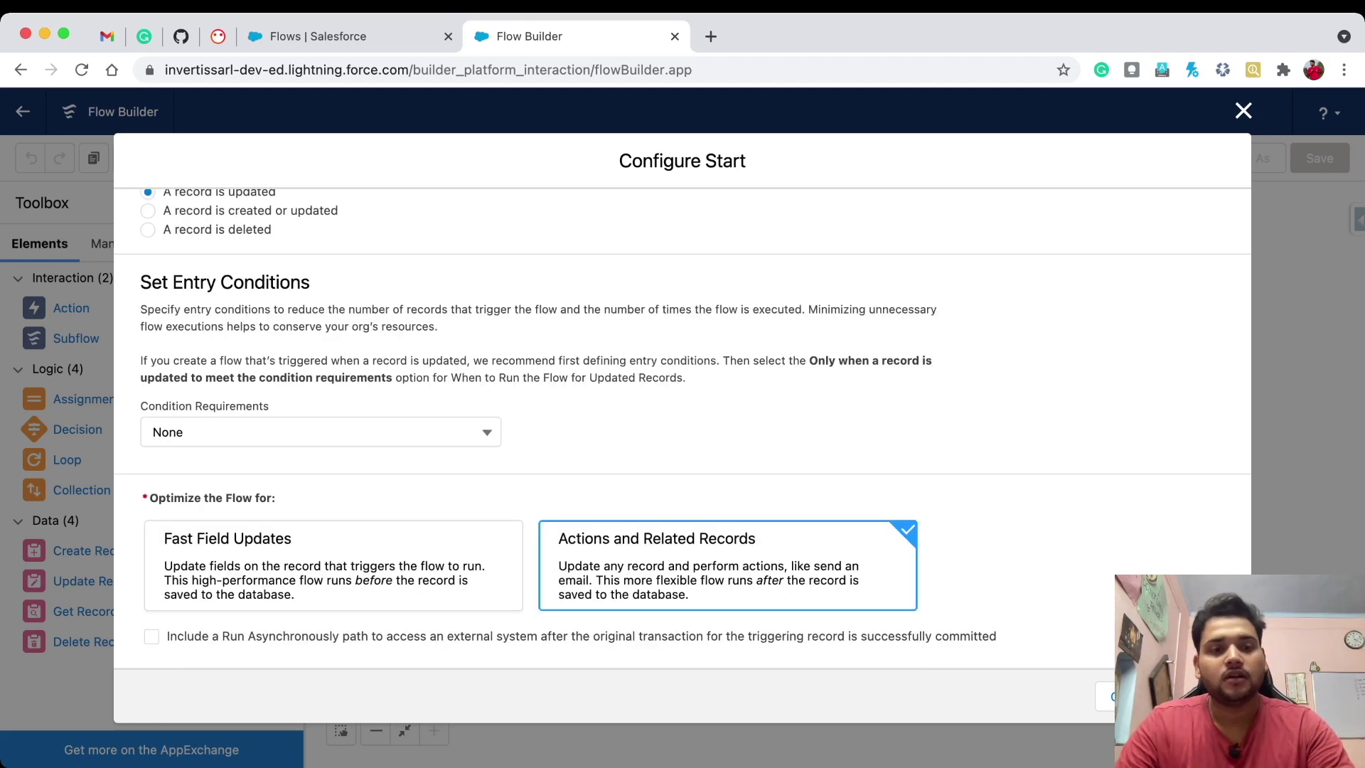
pyautogui.click(320, 432)
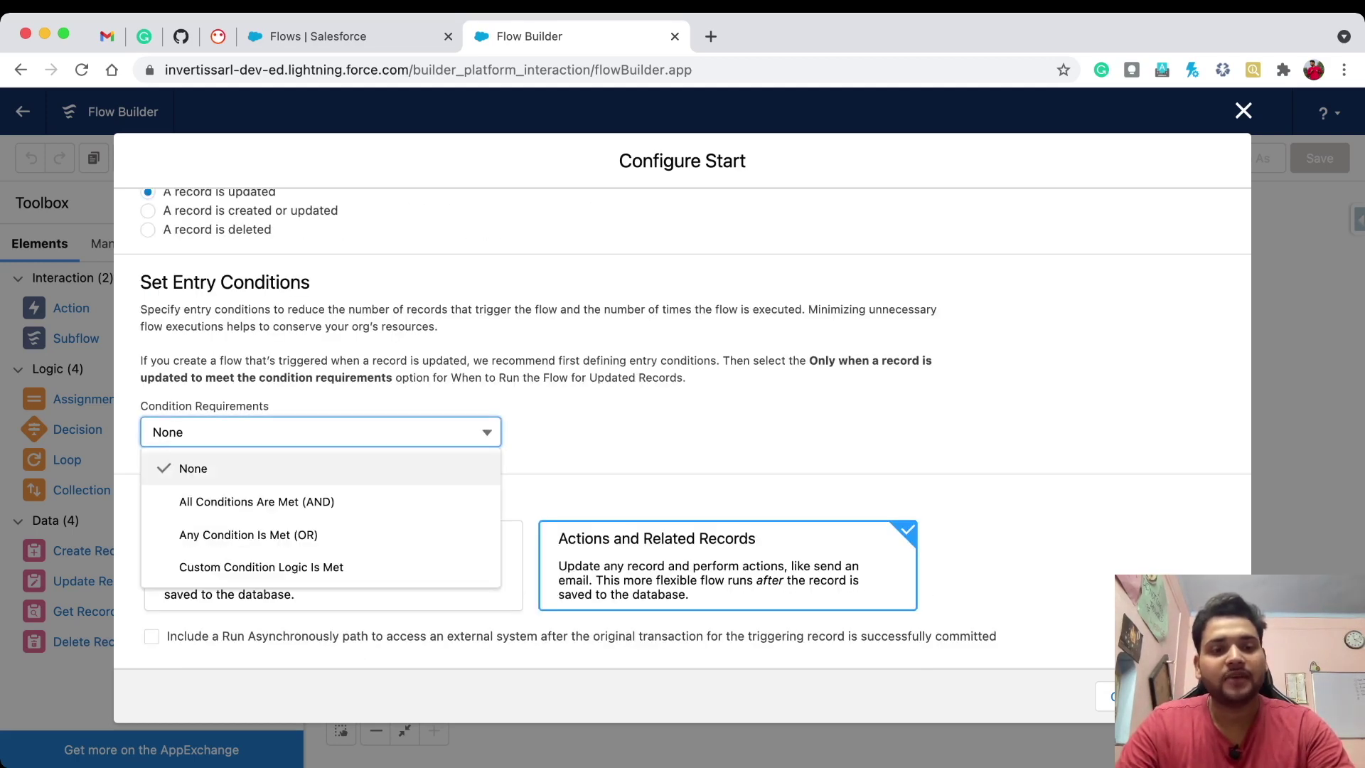
pyautogui.click(257, 501)
pyautogui.click(370, 496)
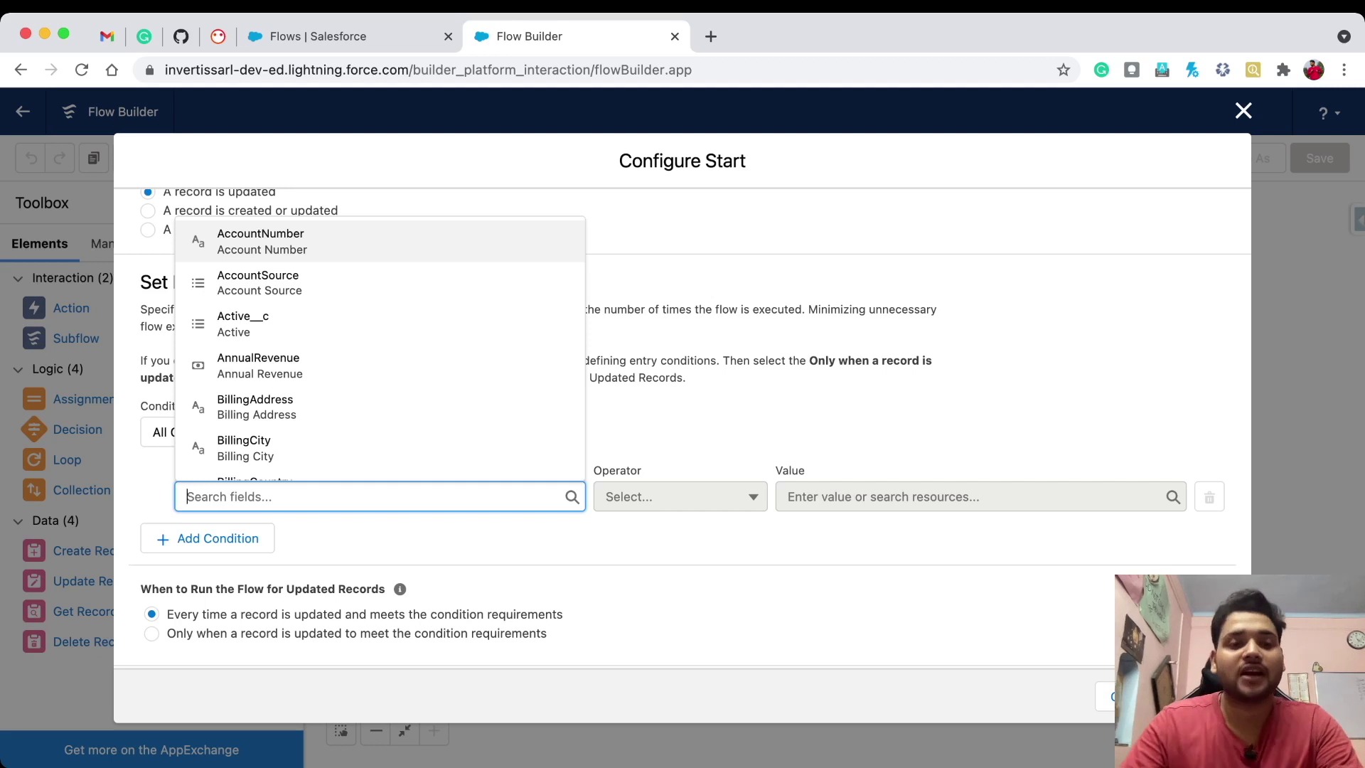
pyautogui.write('out')
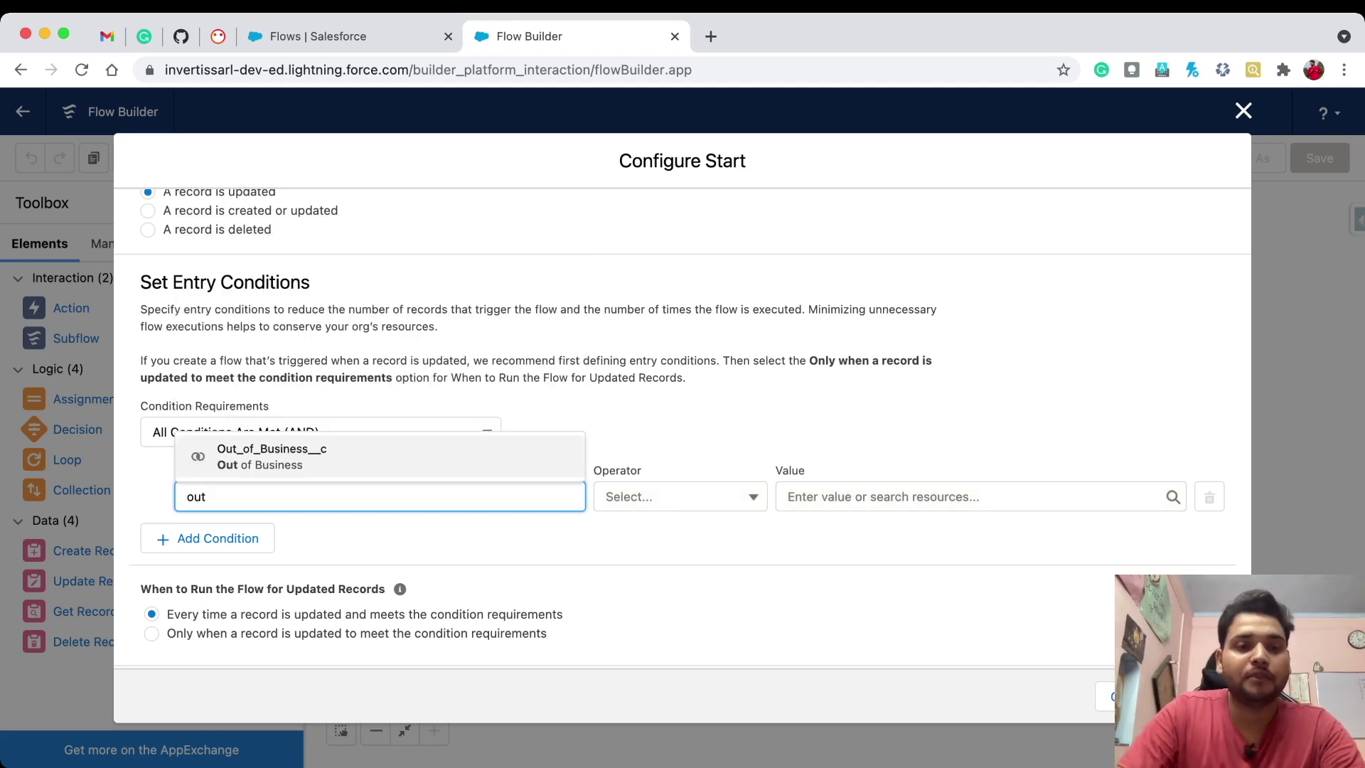
pyautogui.click(268, 458)
pyautogui.scroll(-3, 682, 427)
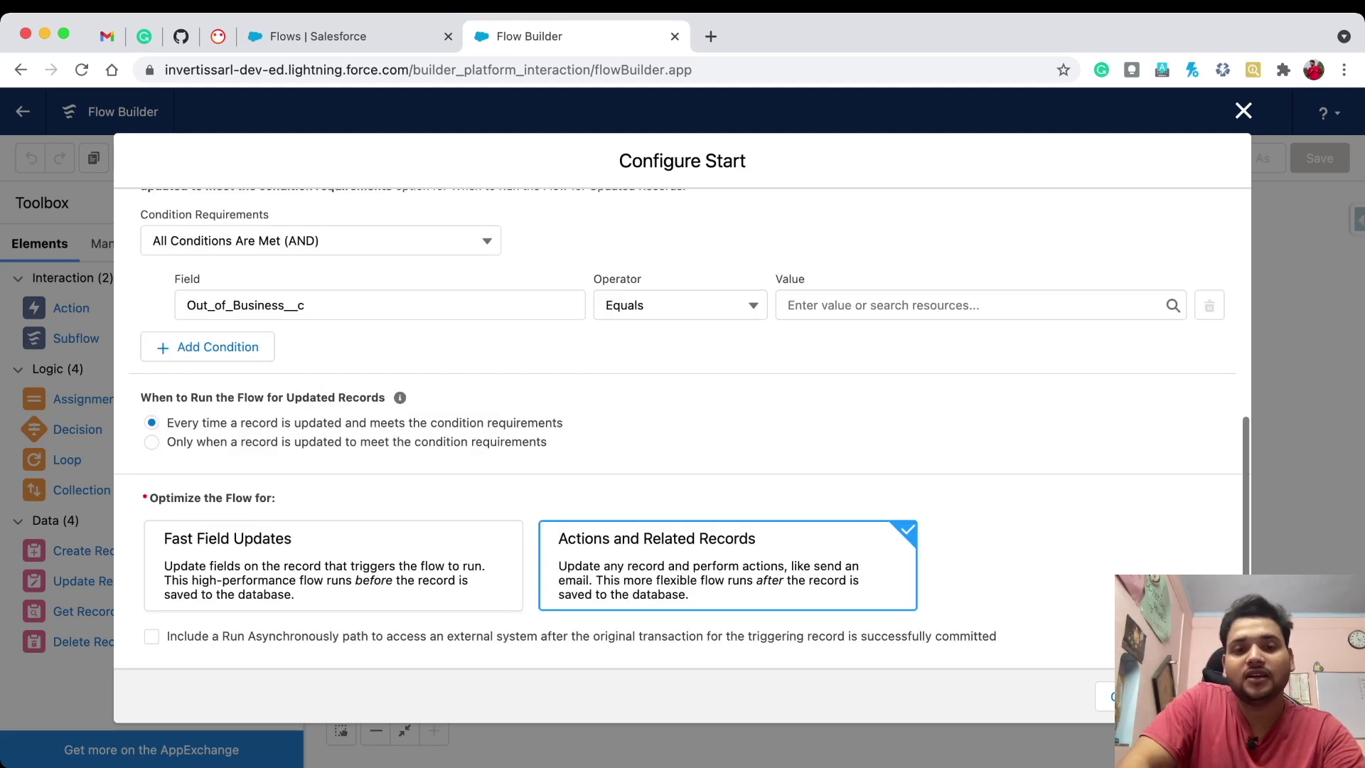
pyautogui.click(679, 305)
pyautogui.click(980, 305)
pyautogui.write('true')
pyautogui.click(980, 377)
# - Add a second entry condition, Out_of_Business__c Is Changed True, and complete the start configuration
pyautogui.click(207, 346)
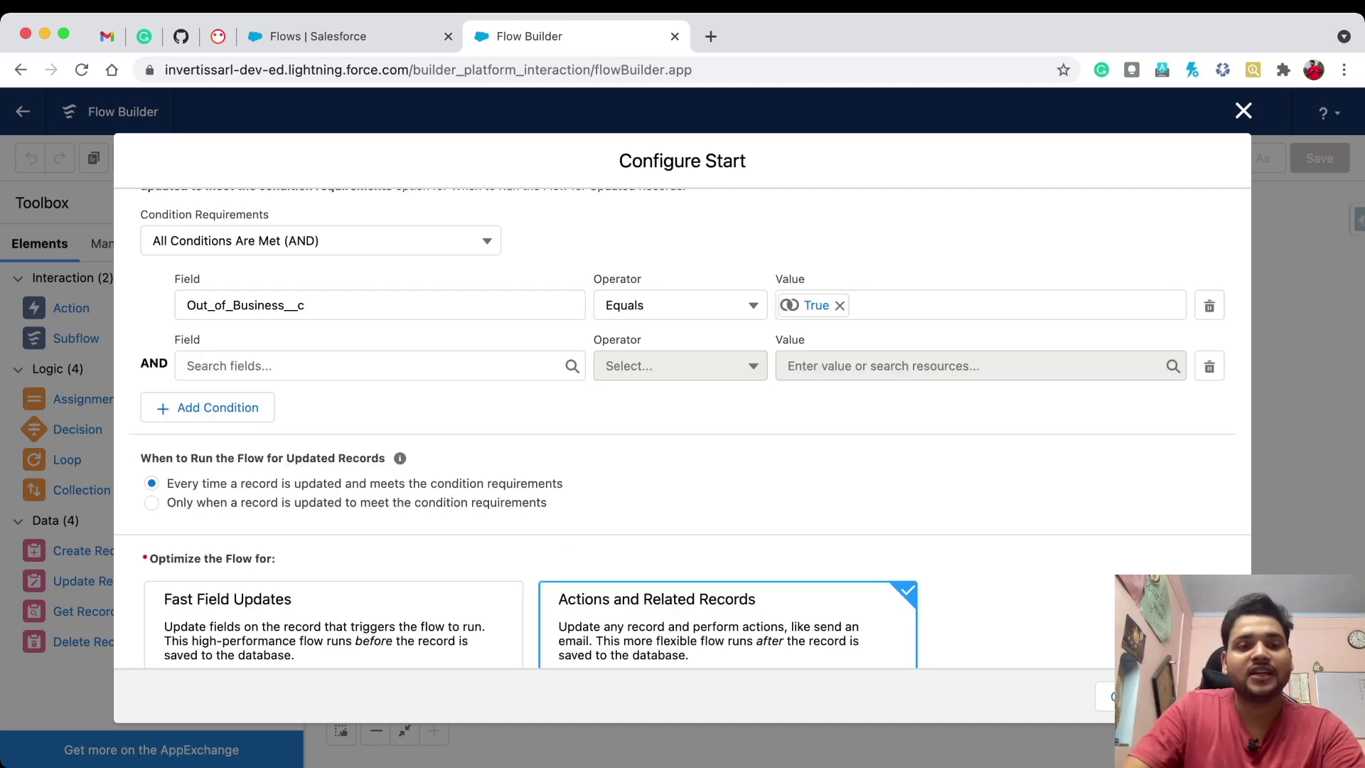
pyautogui.click(379, 365)
pyautogui.write('out')
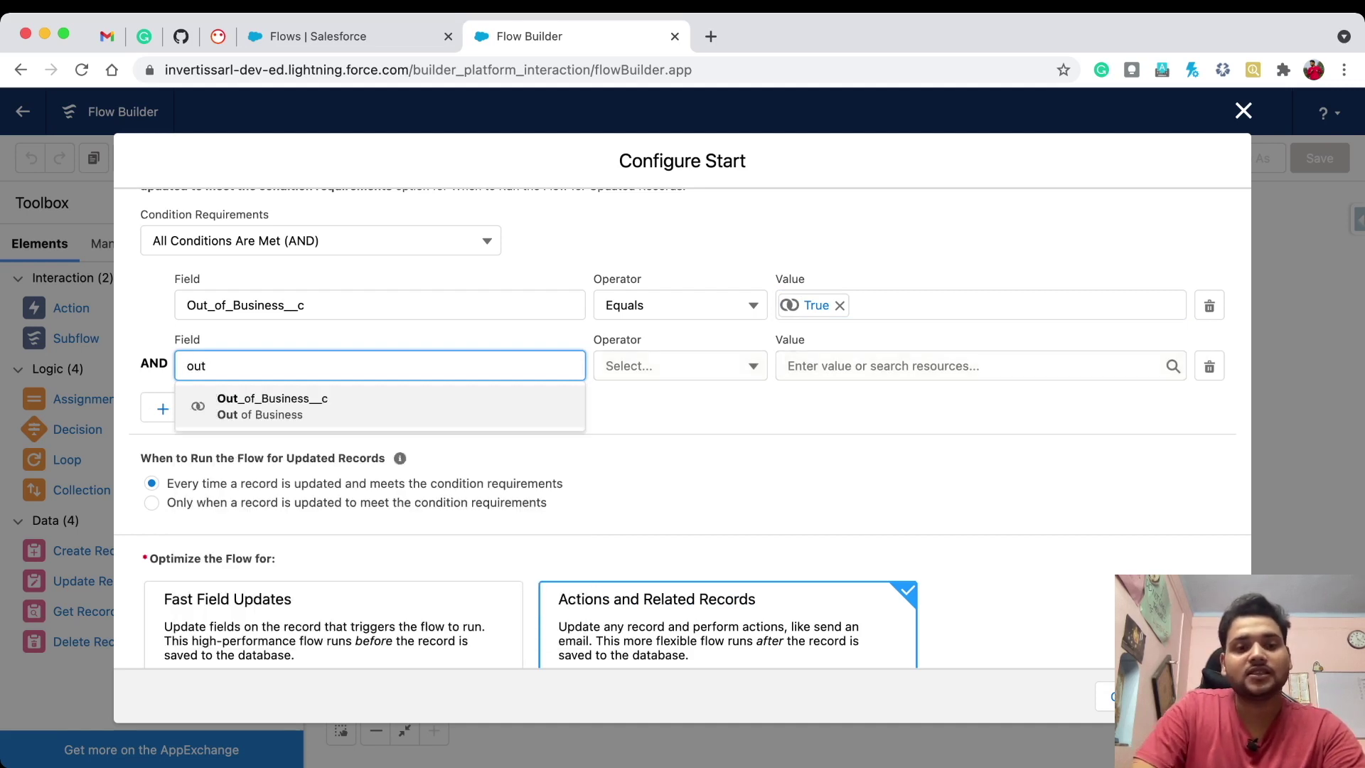
pyautogui.click(379, 406)
pyautogui.click(679, 366)
pyautogui.click(679, 500)
pyautogui.press('Tab')
pyautogui.press('Down')
pyautogui.press('Down')
pyautogui.press('Return')
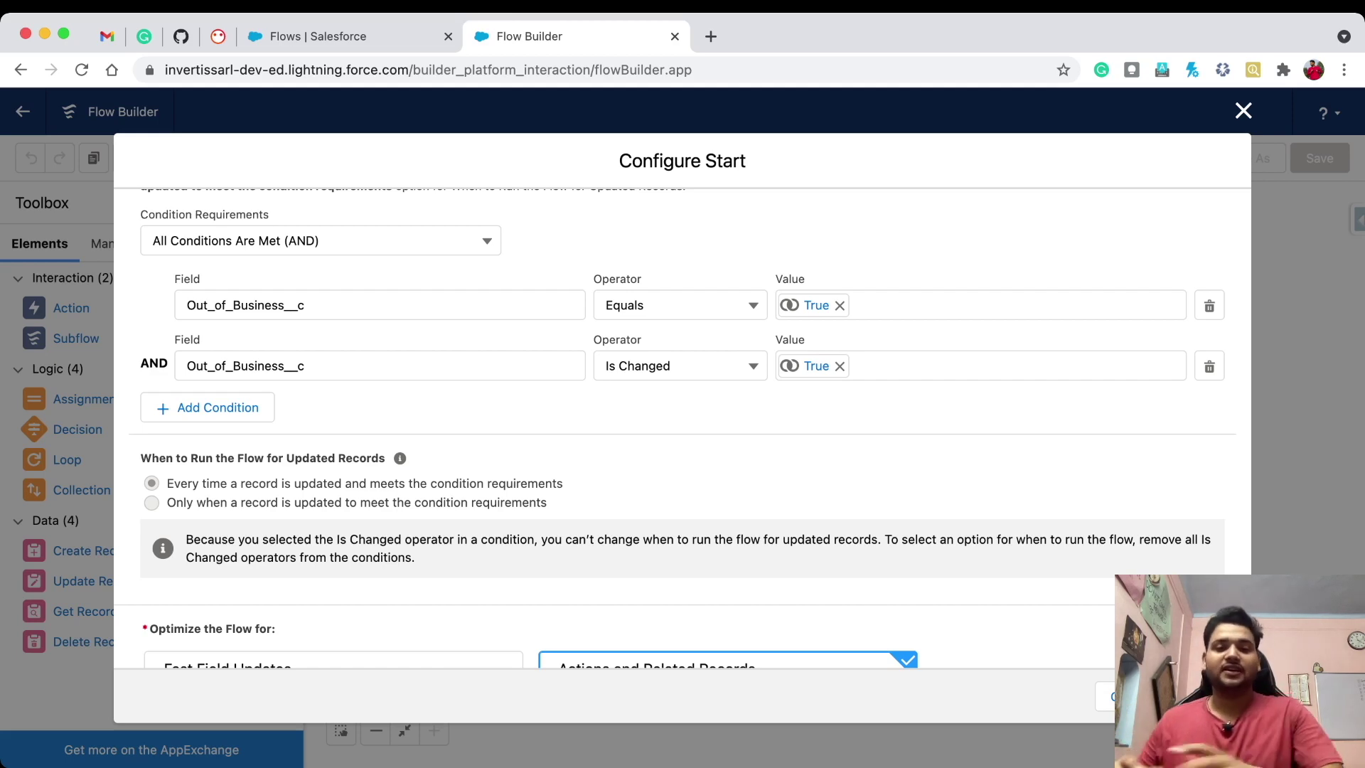
pyautogui.scroll(-3, 682, 426)
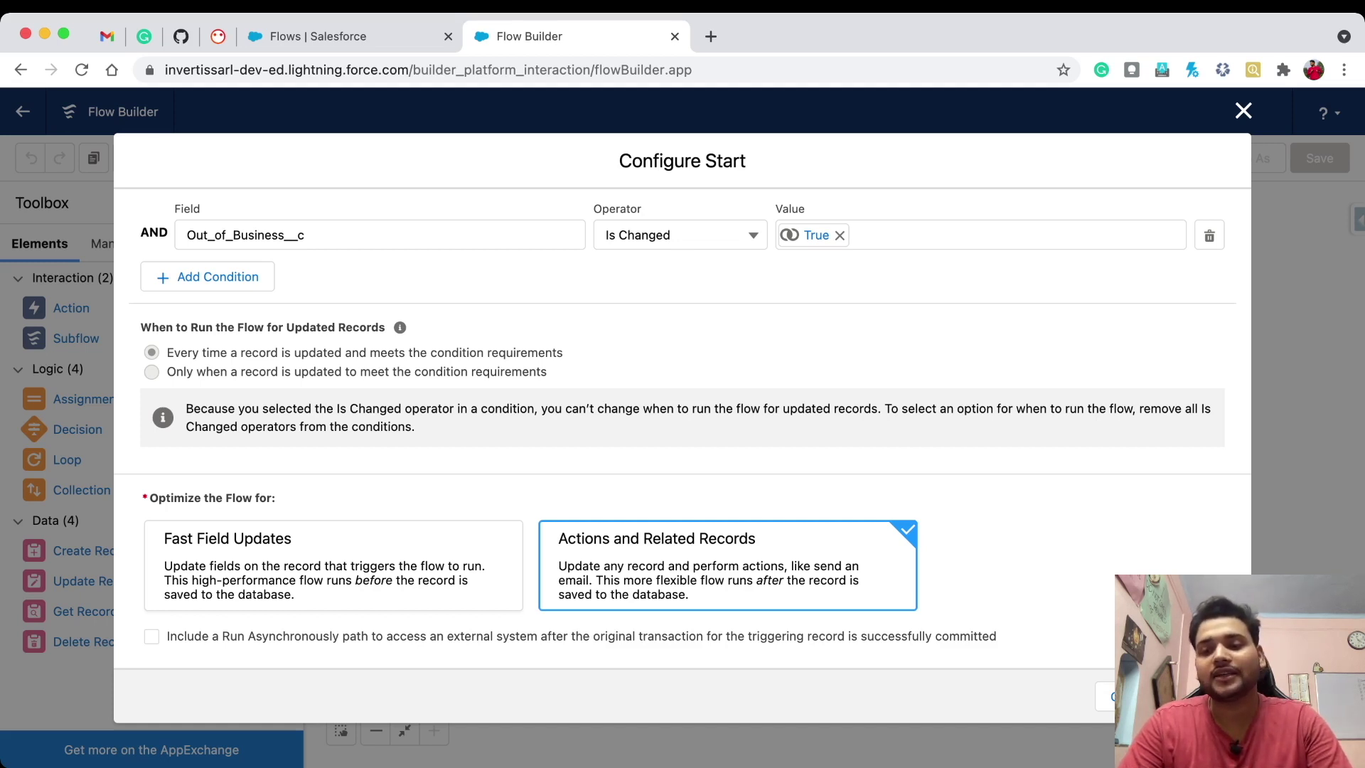
pyautogui.click(1208, 697)
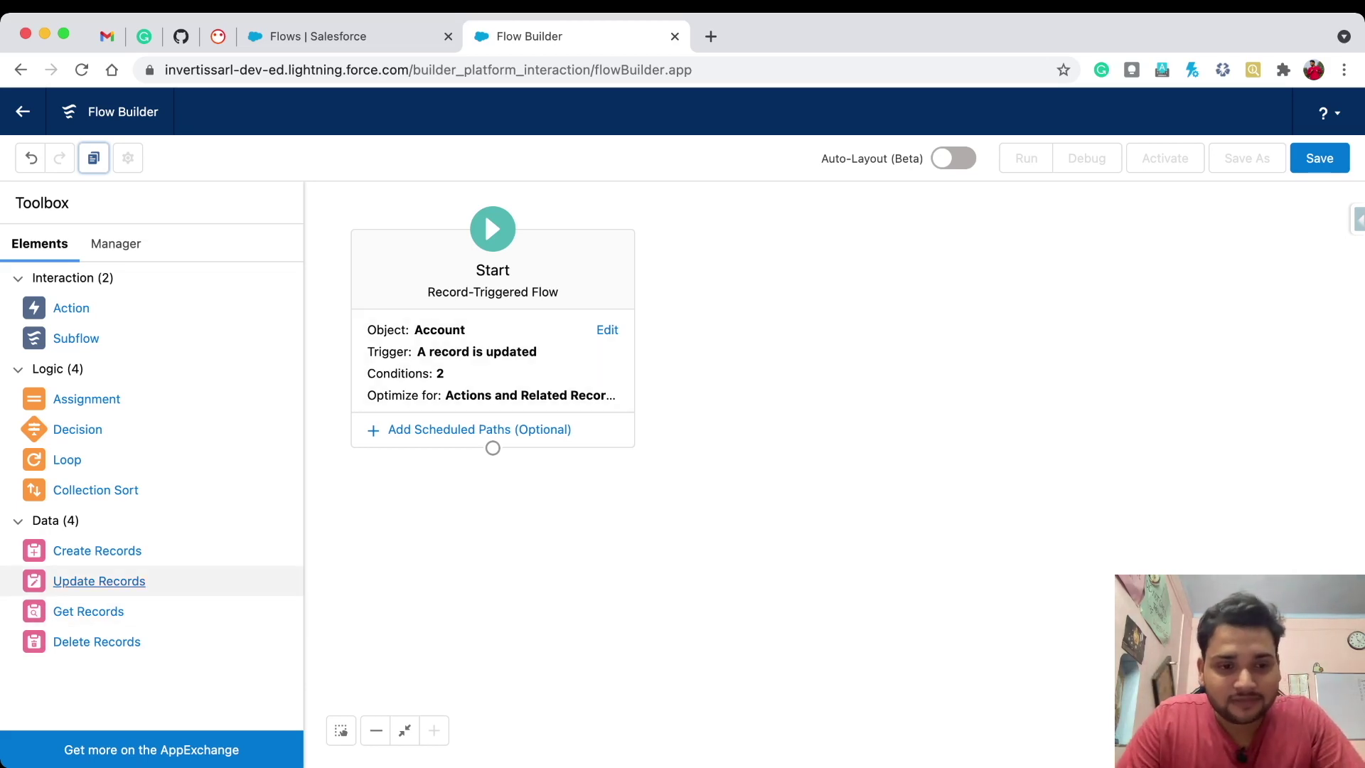
# - Add an Update Records element labelled "update Open Opps" with the API name update_Open_Opps
pyautogui.click(99, 581)
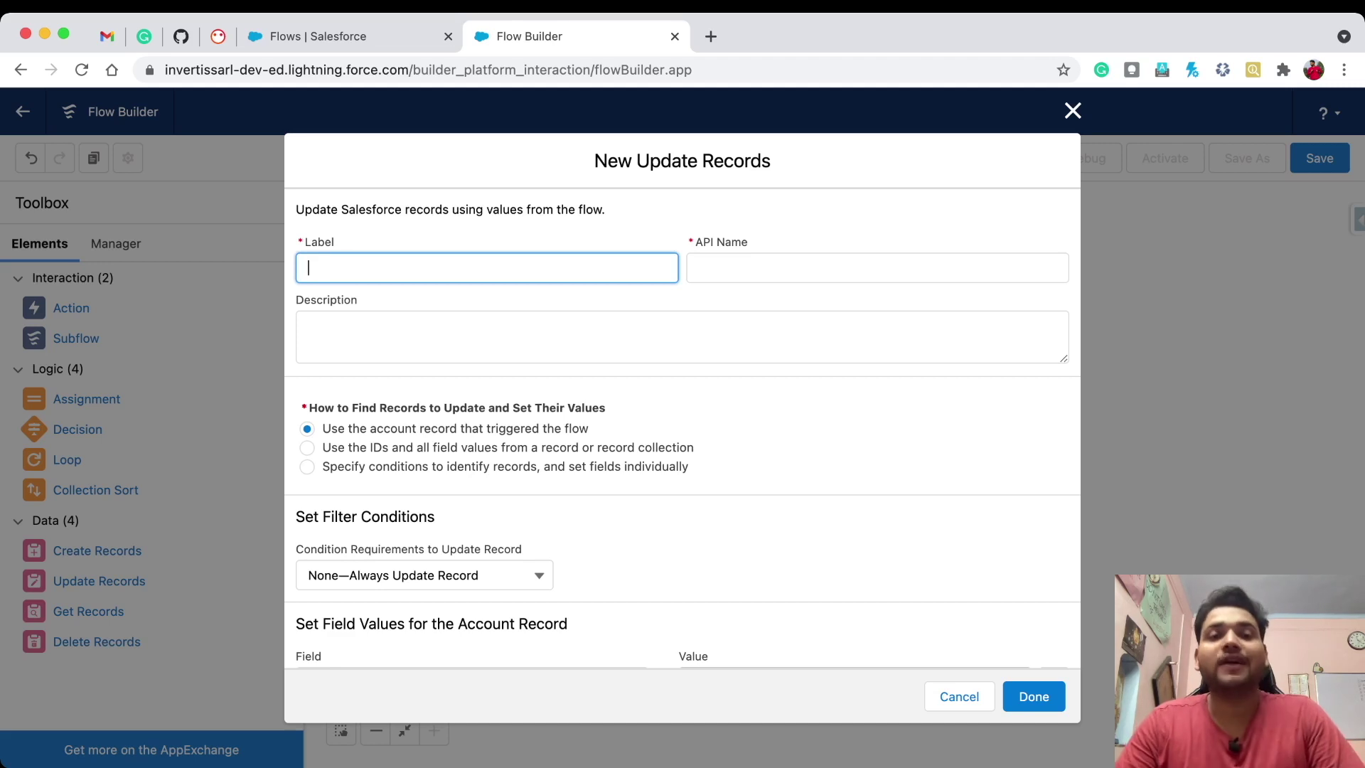
pyautogui.write('update ')
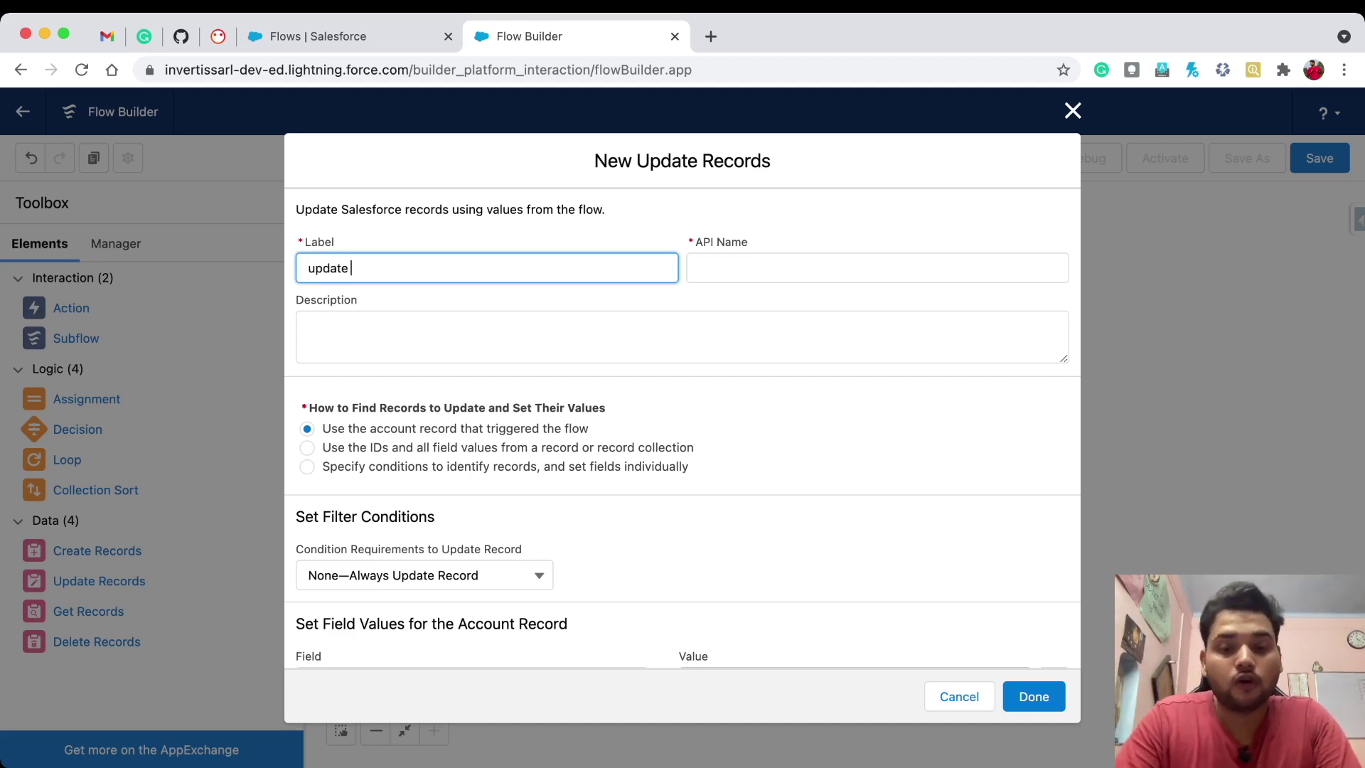
pyautogui.write('Open Opps')
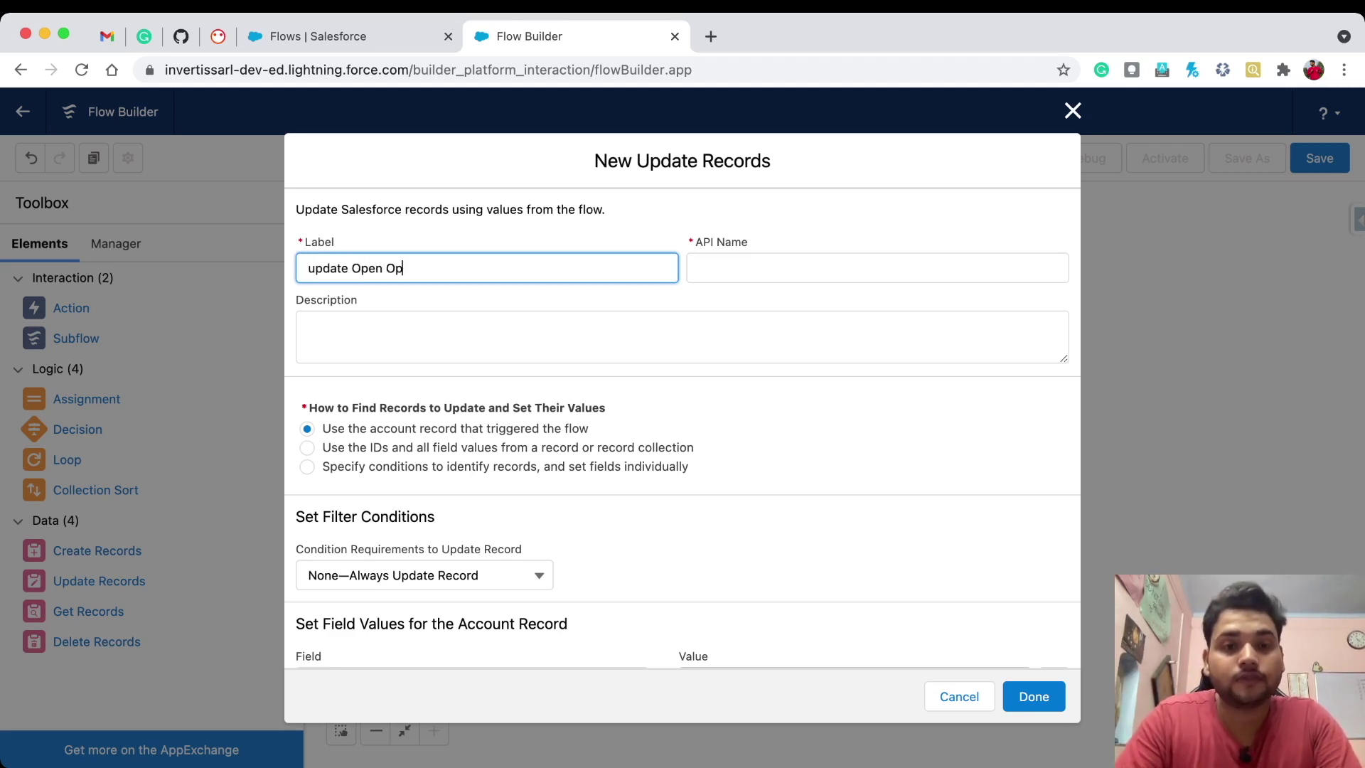
pyautogui.click(755, 268)
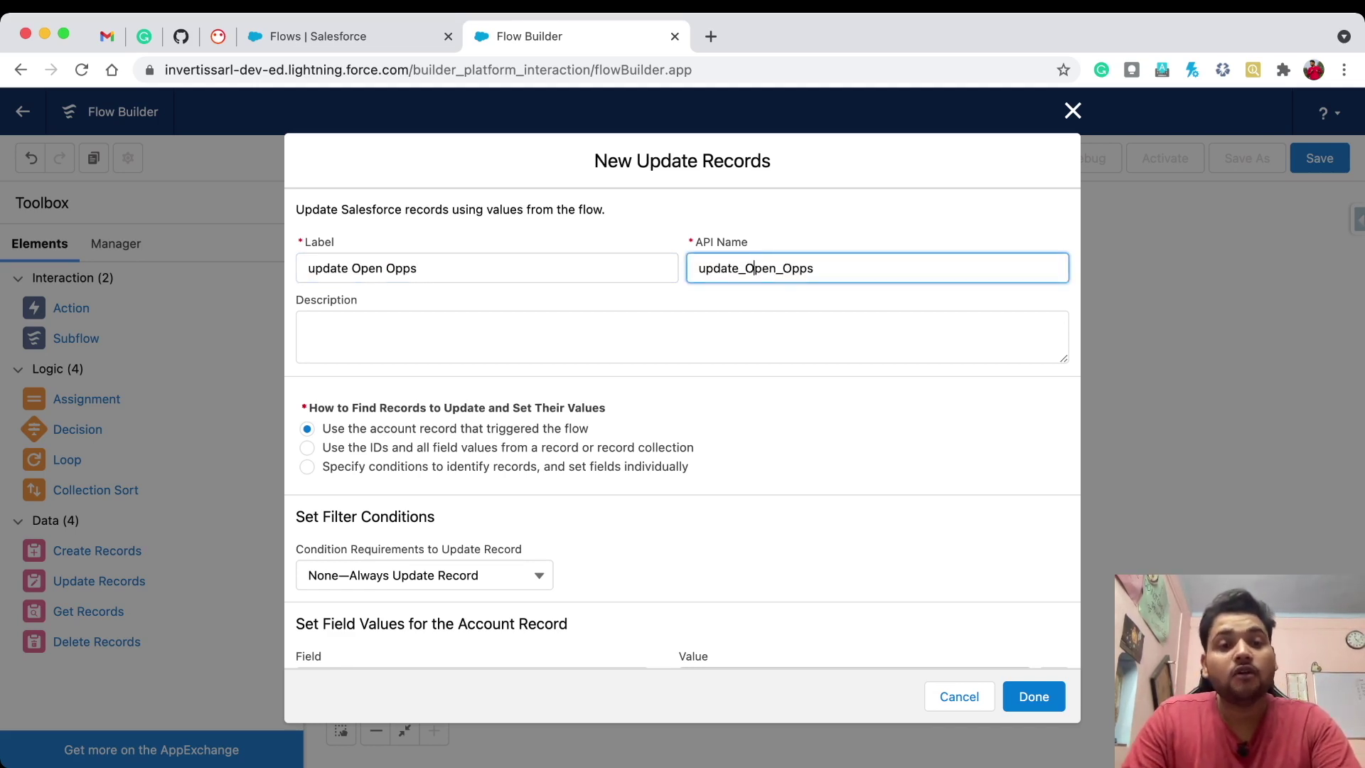
# - Have the element find records by specified conditions with fields set individually, using the Opportunity object
pyautogui.scroll(-2, 755, 268)
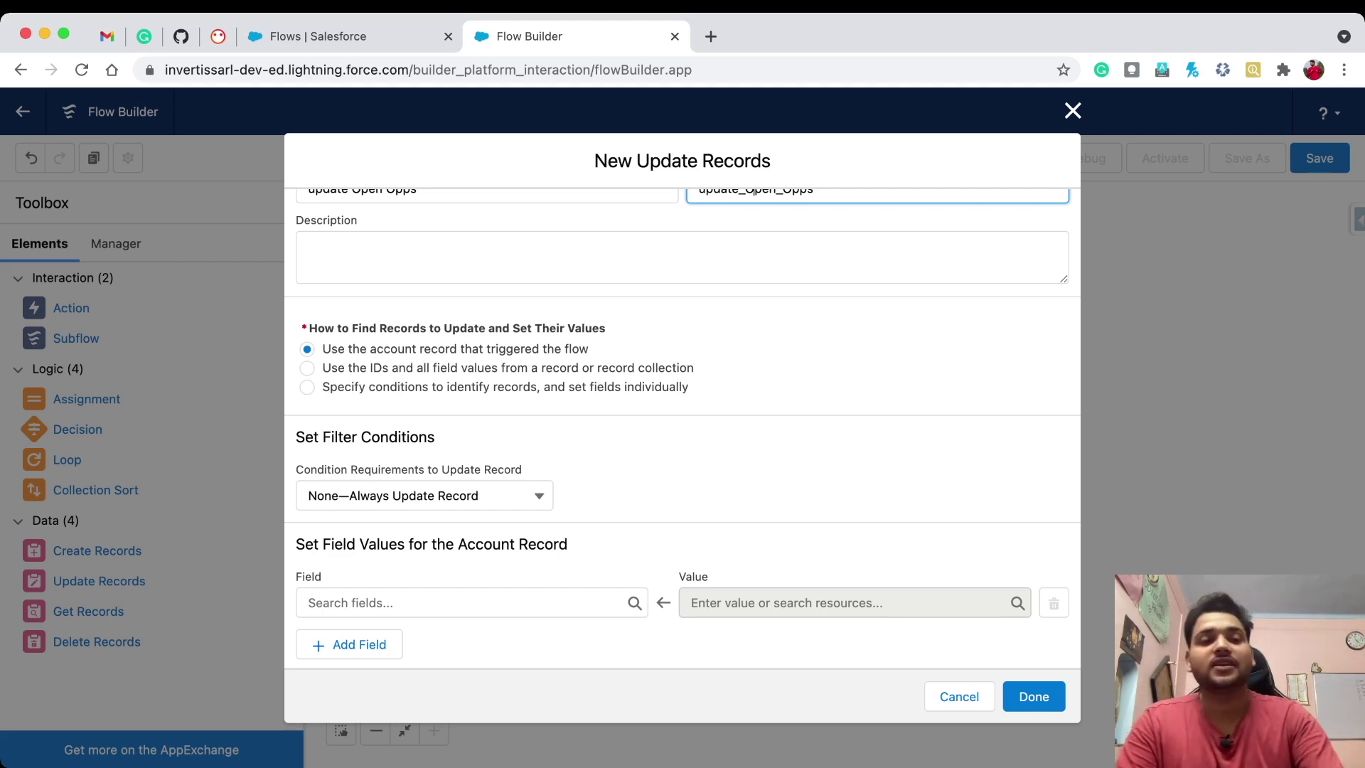
pyautogui.click(306, 386)
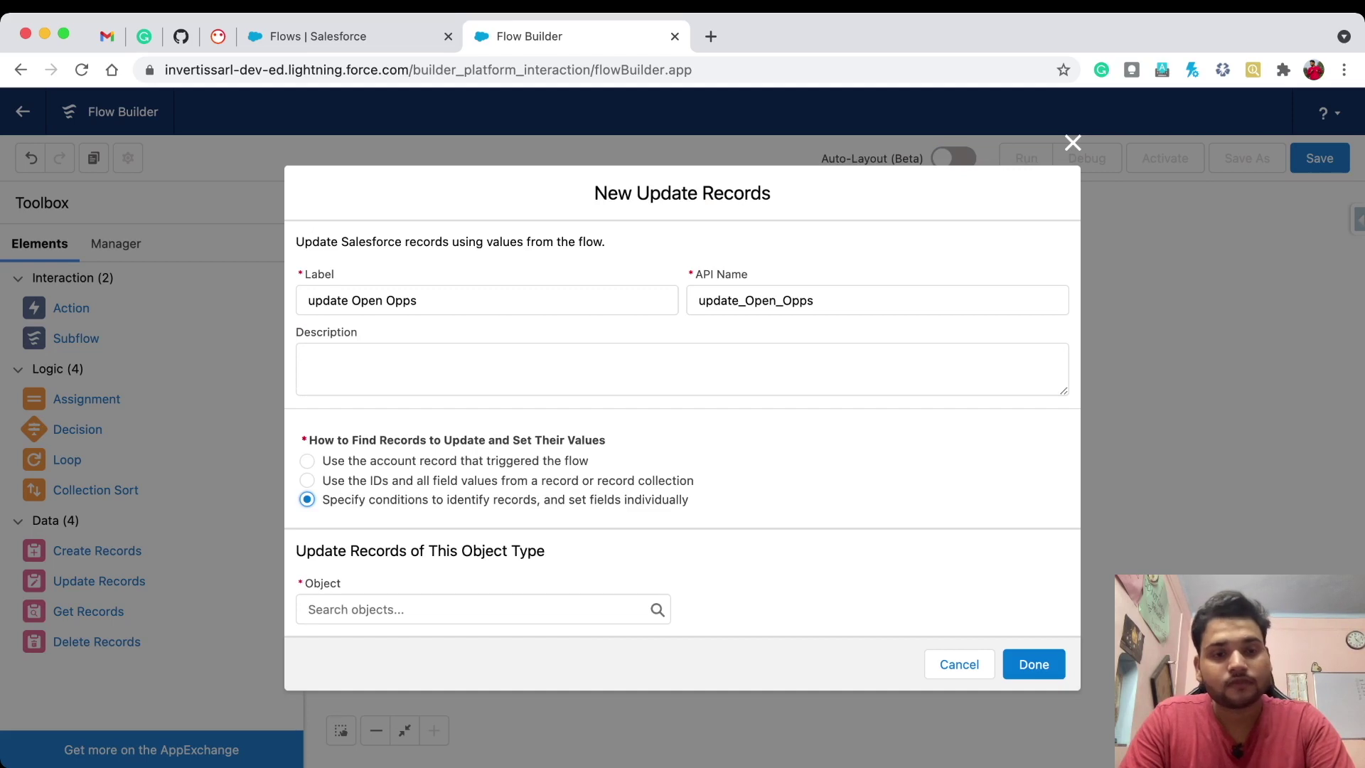
pyautogui.click(482, 610)
pyautogui.write('opp')
pyautogui.press('Return')
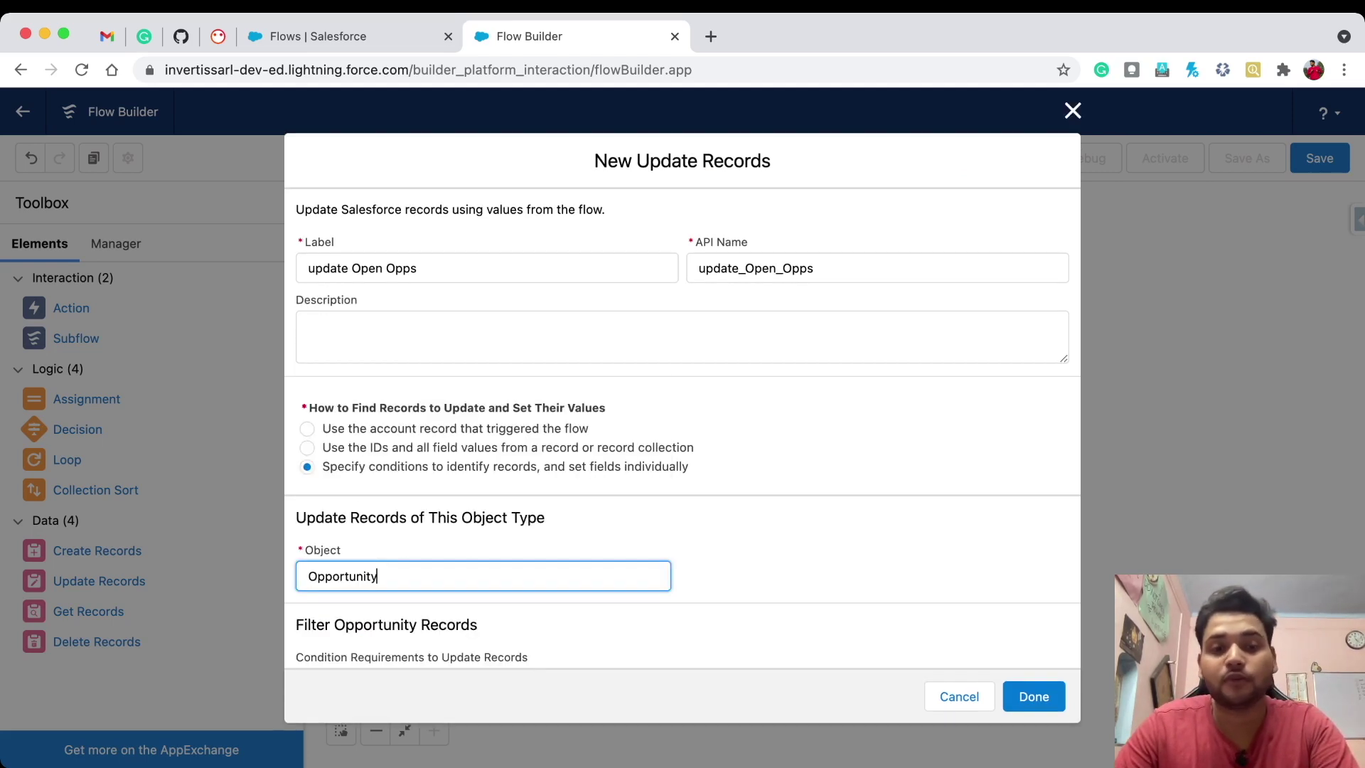
# - Filter the opportunity records by AccountId Equals the triggering record's Account ID ($Record > Account ID)
pyautogui.scroll(-5, 682, 427)
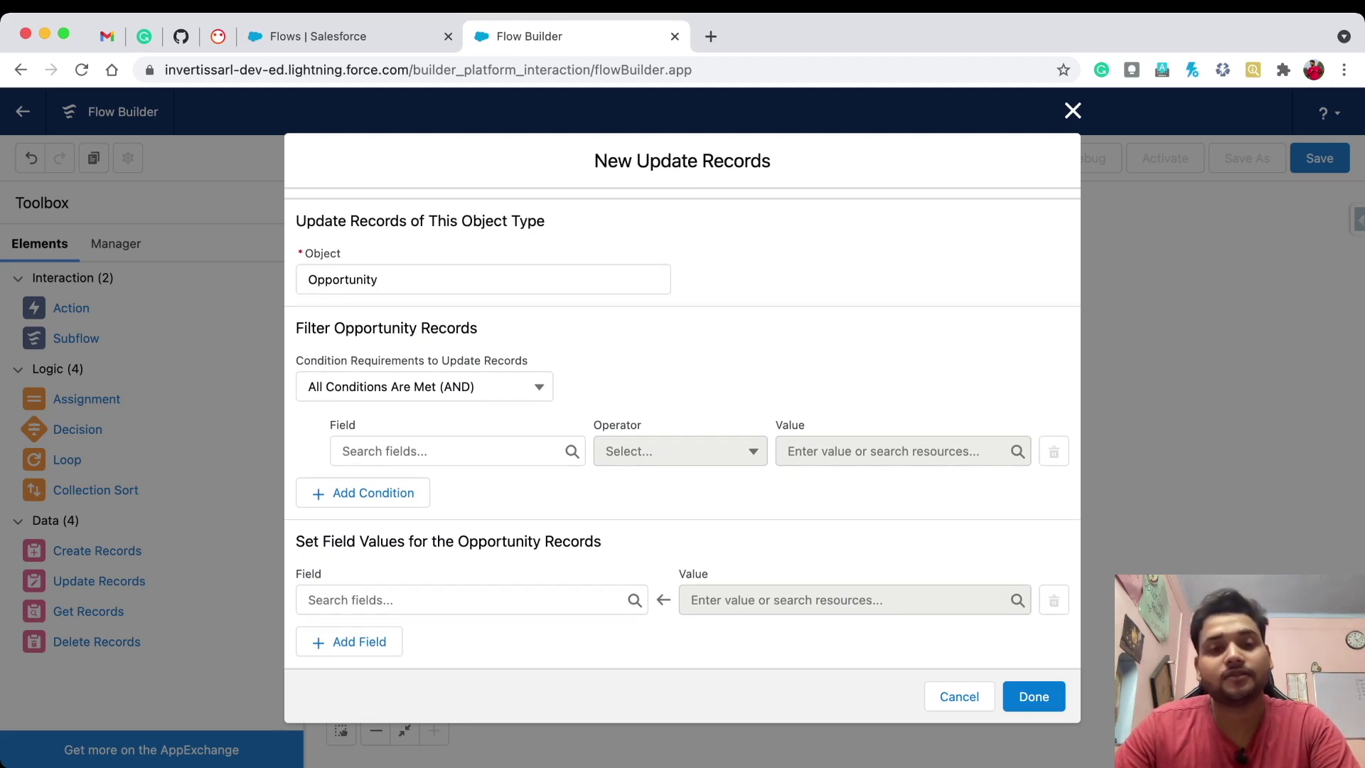
pyautogui.click(457, 450)
pyautogui.click(457, 491)
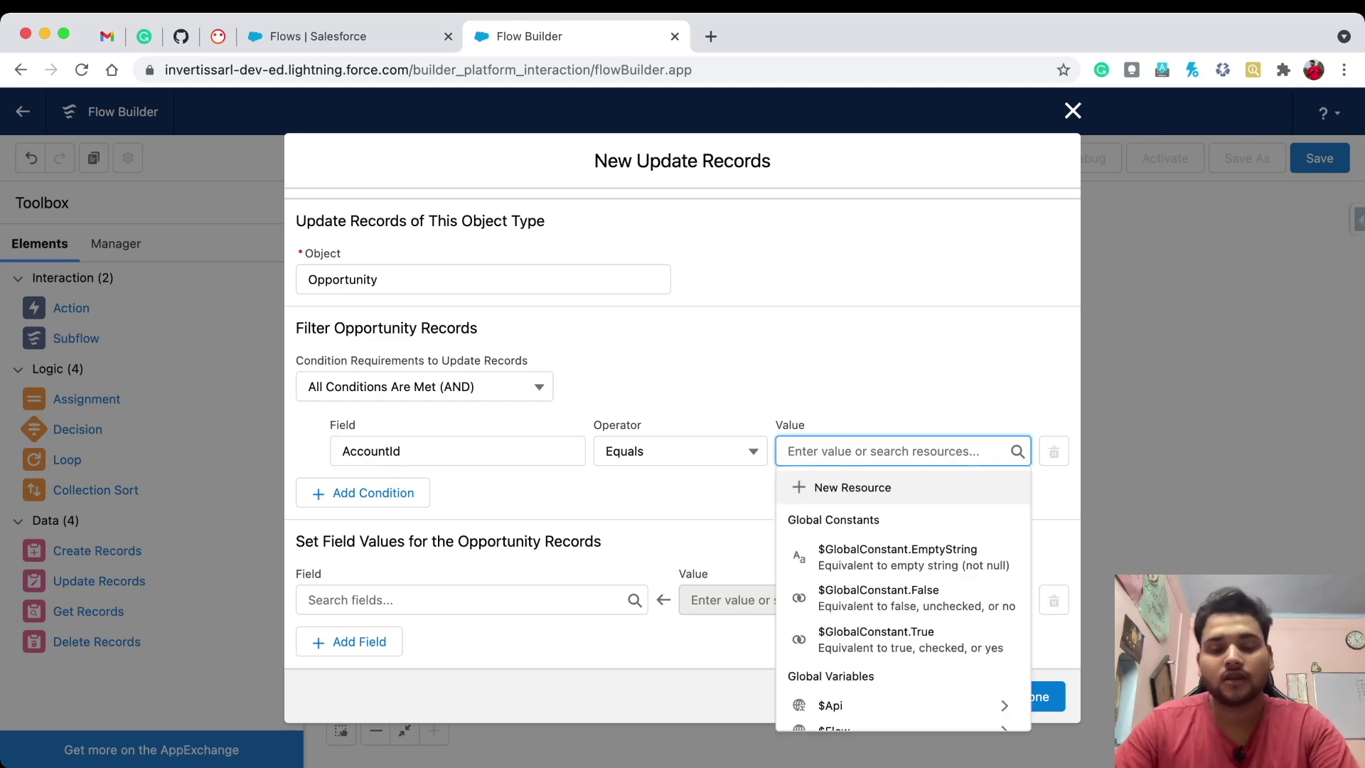
pyautogui.write('acc')
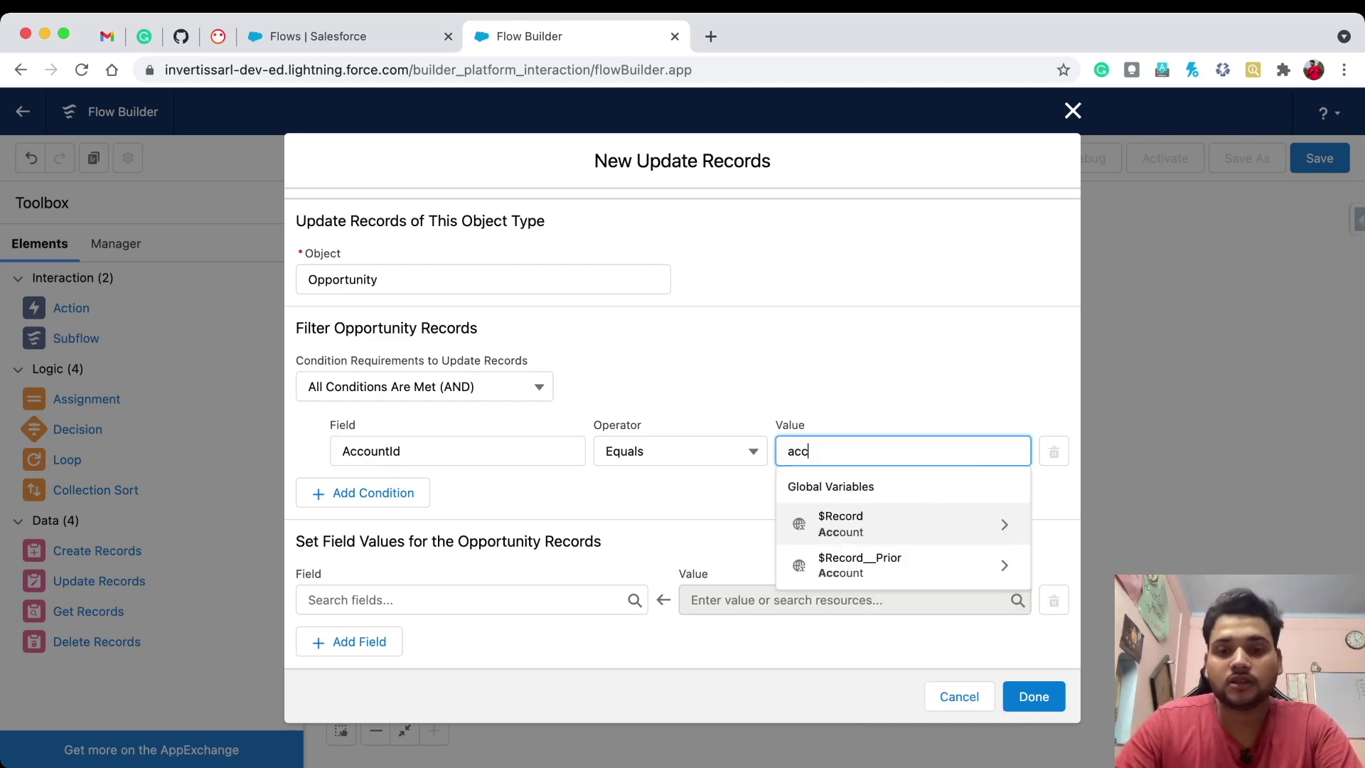
pyautogui.click(901, 527)
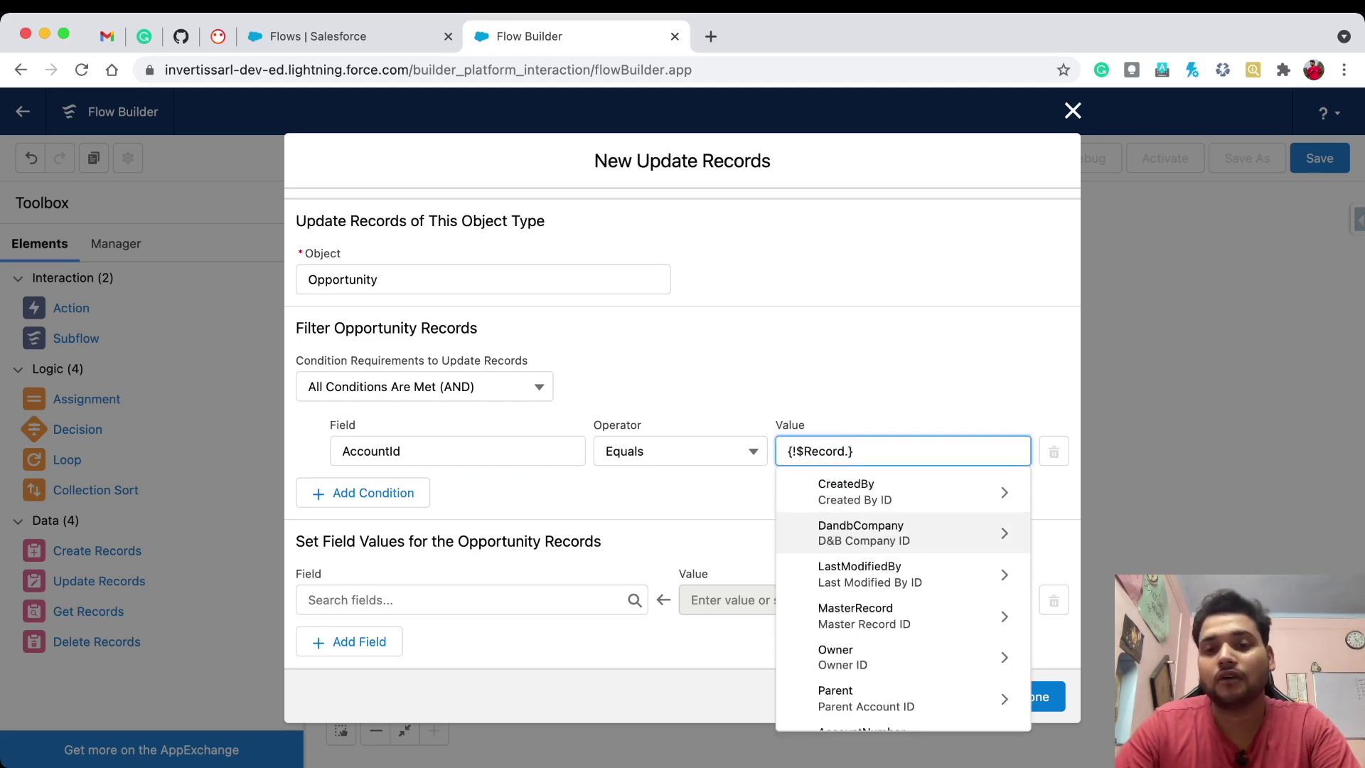
pyautogui.write('id')
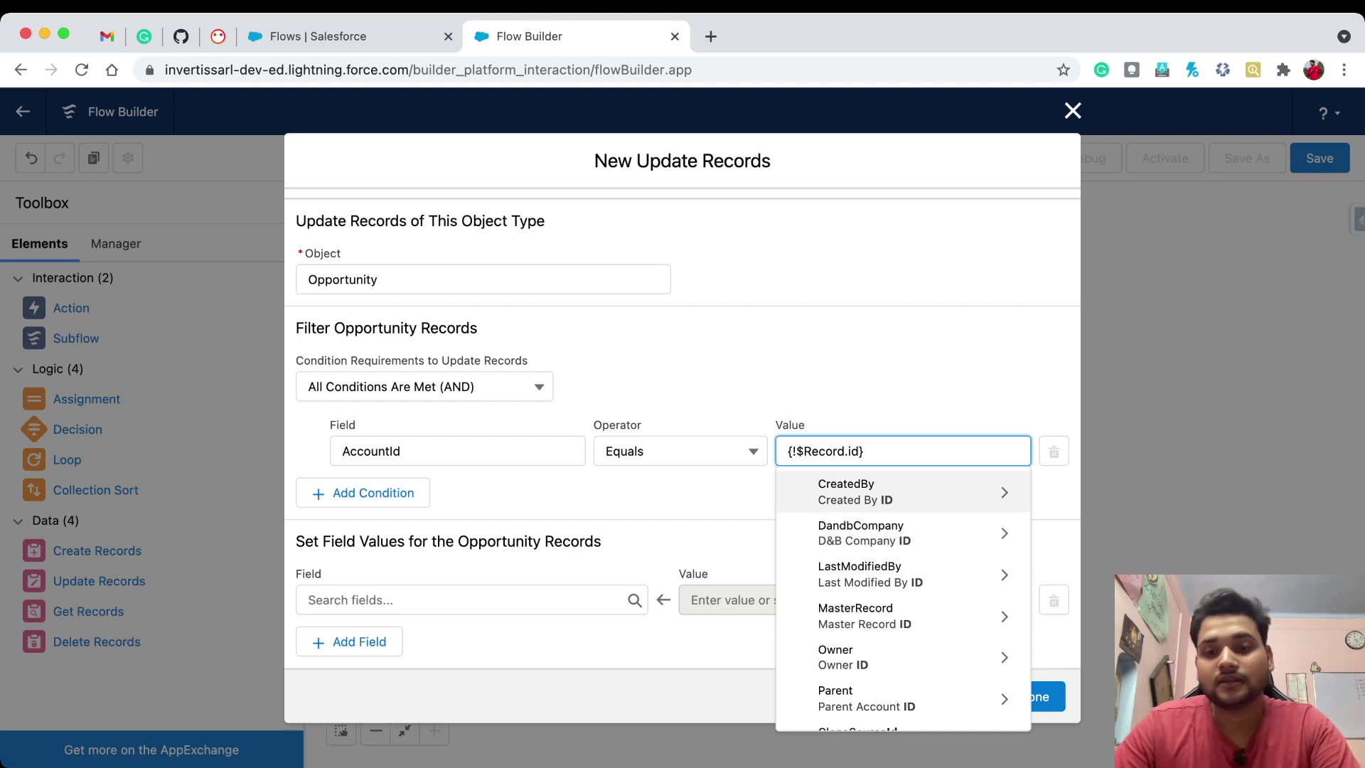
pyautogui.press('Down')
pyautogui.press('Down')
pyautogui.press('Down')
pyautogui.press('Down')
pyautogui.press('Down')
pyautogui.press('Down')
pyautogui.press('Down')
pyautogui.press('Down')
pyautogui.press('Down')
pyautogui.press('Down')
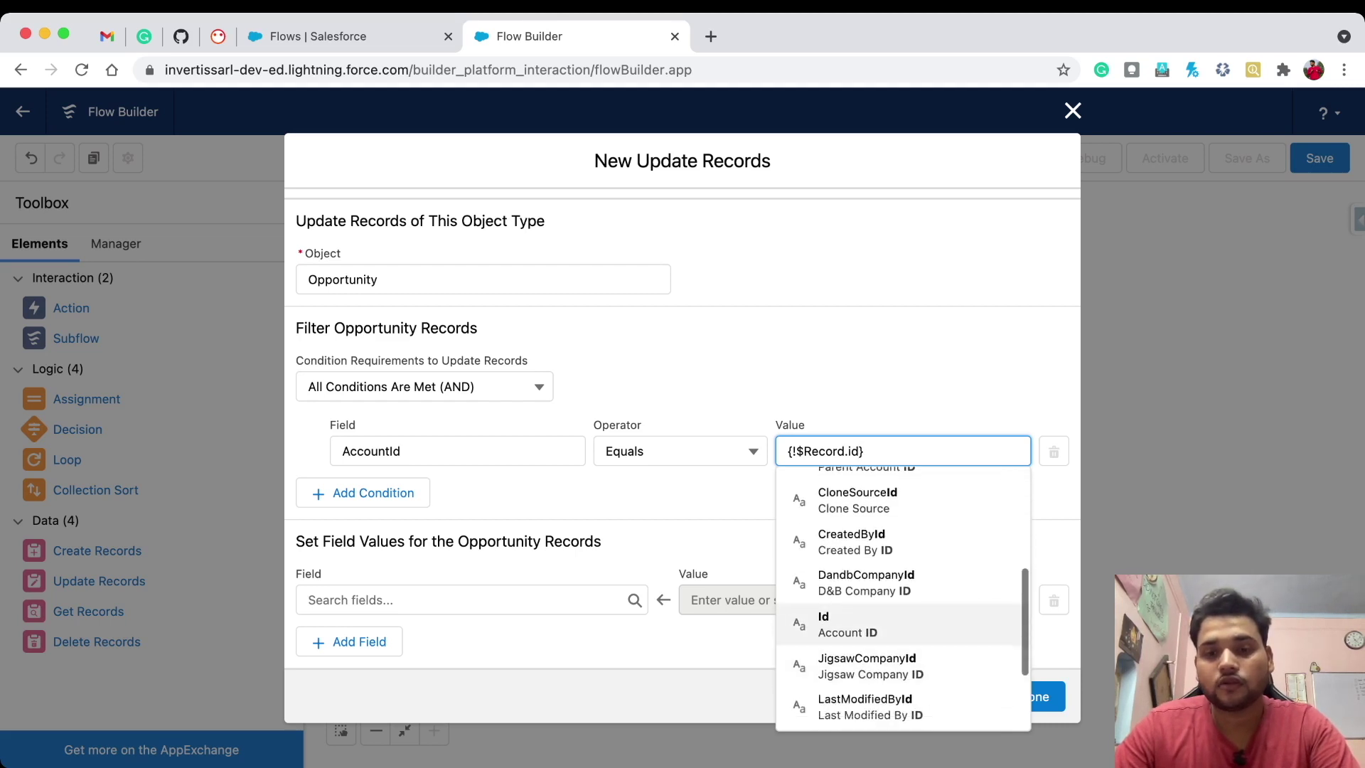
pyautogui.press('Up')
pyautogui.press('Return')
# - Add a second filter condition for the opportunity records on the StageName field
pyautogui.press('Tab')
pyautogui.press('Tab')
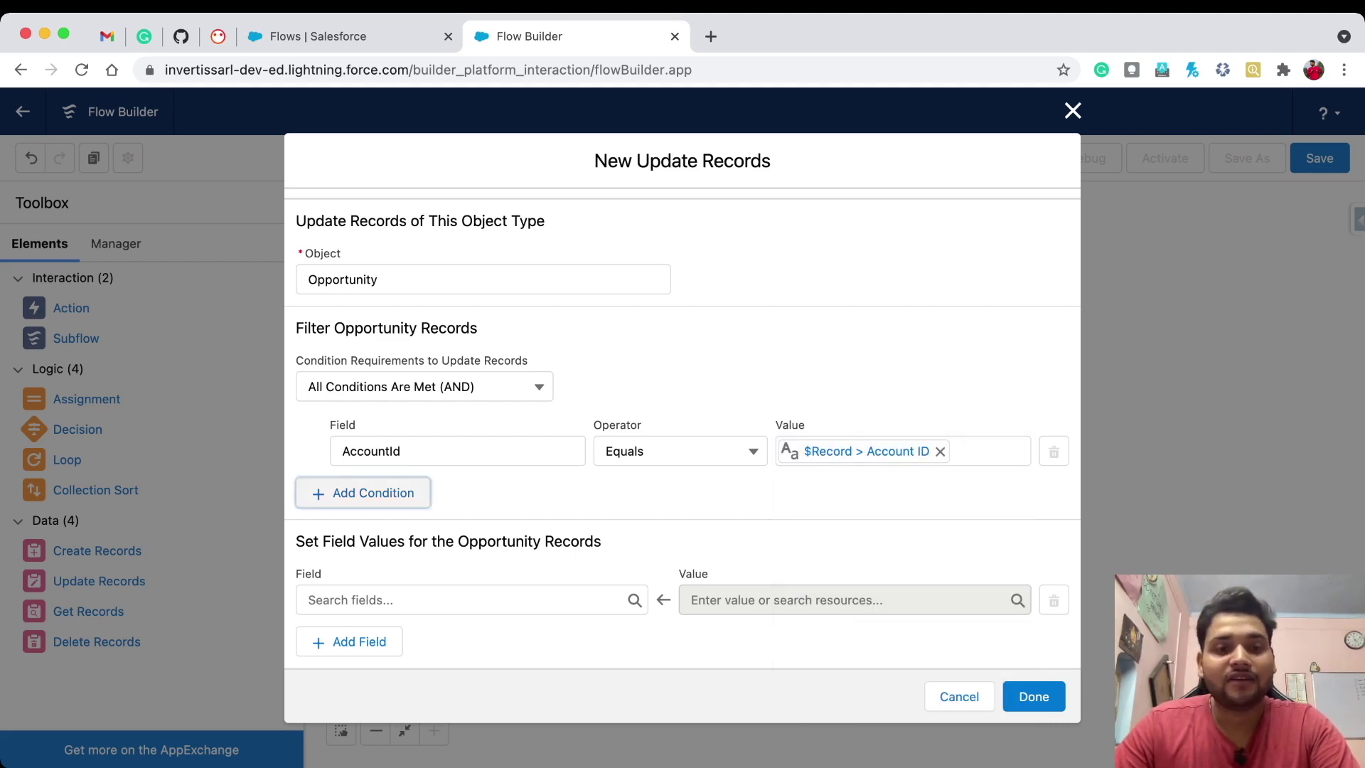
pyautogui.press('Return')
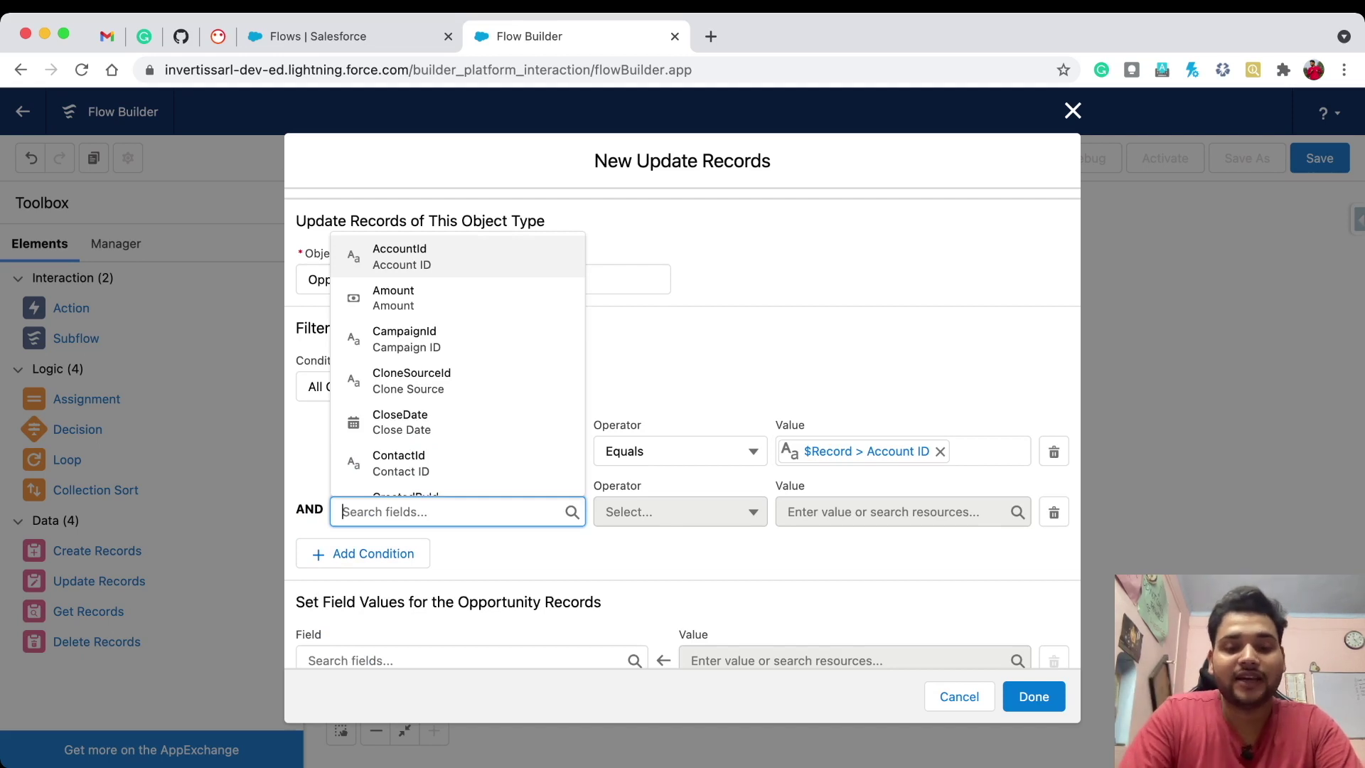
pyautogui.write('stage')
pyautogui.press('Down')
pyautogui.press('Return')
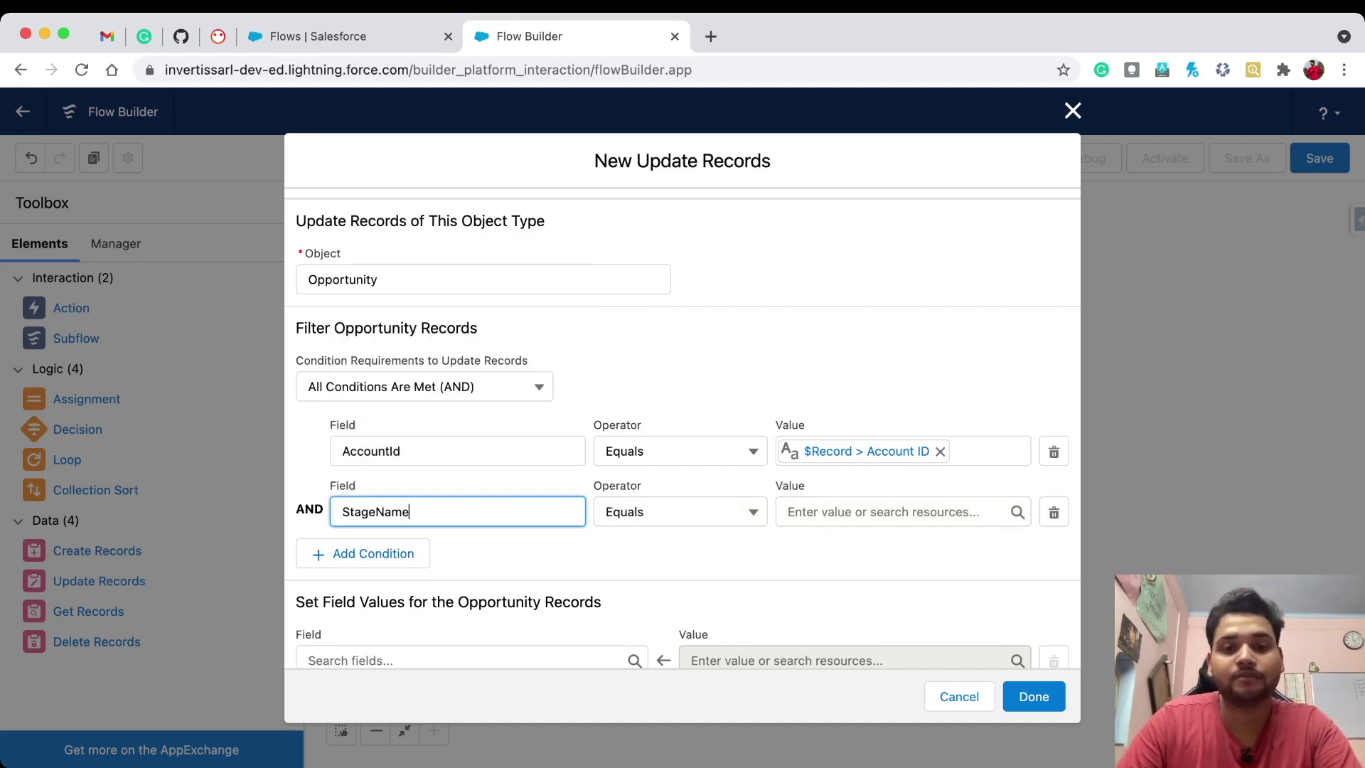
# - Set the second filter condition to Does Not Equal with the value Closed Won
pyautogui.press('Tab')
pyautogui.press('Down')
pyautogui.press('Down')
pyautogui.press('Return')
pyautogui.press('Tab')
pyautogui.write('closed')
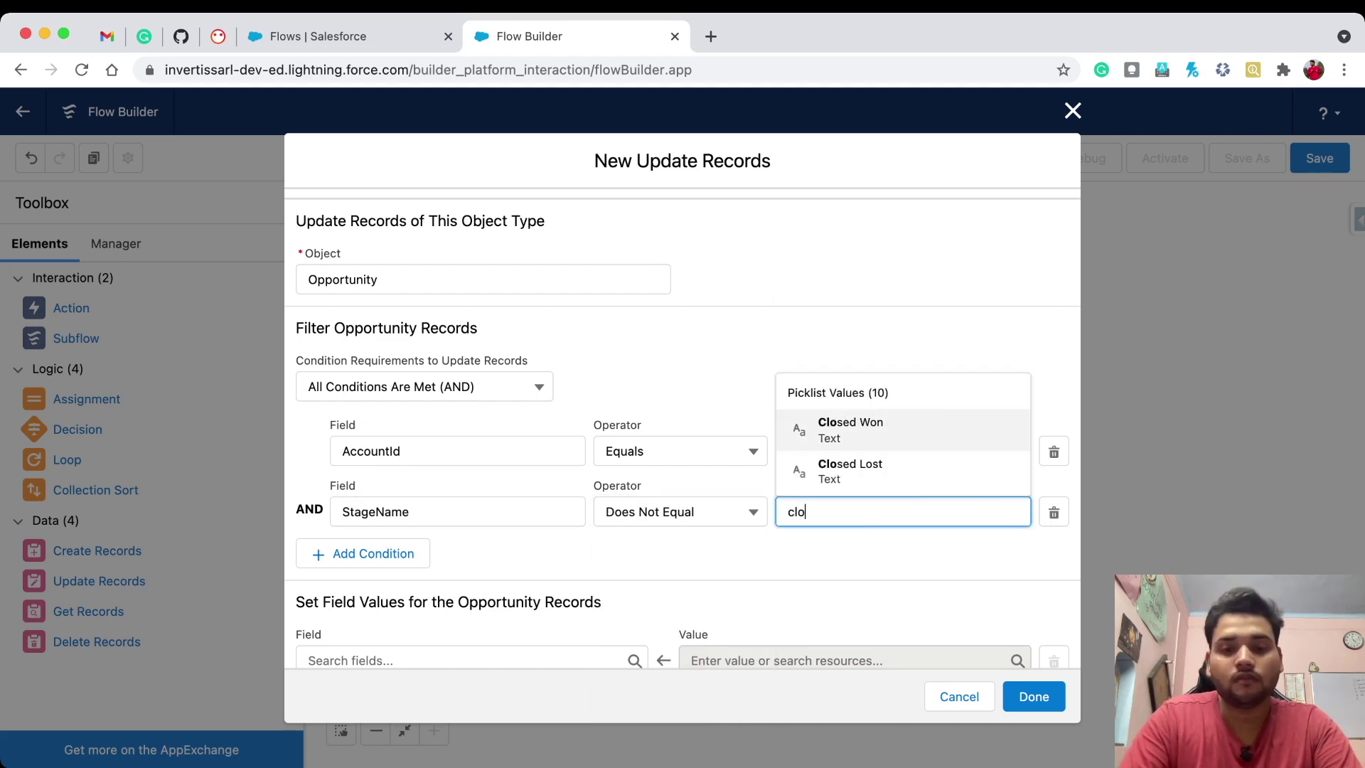
pyautogui.press('Down')
pyautogui.press('Up')
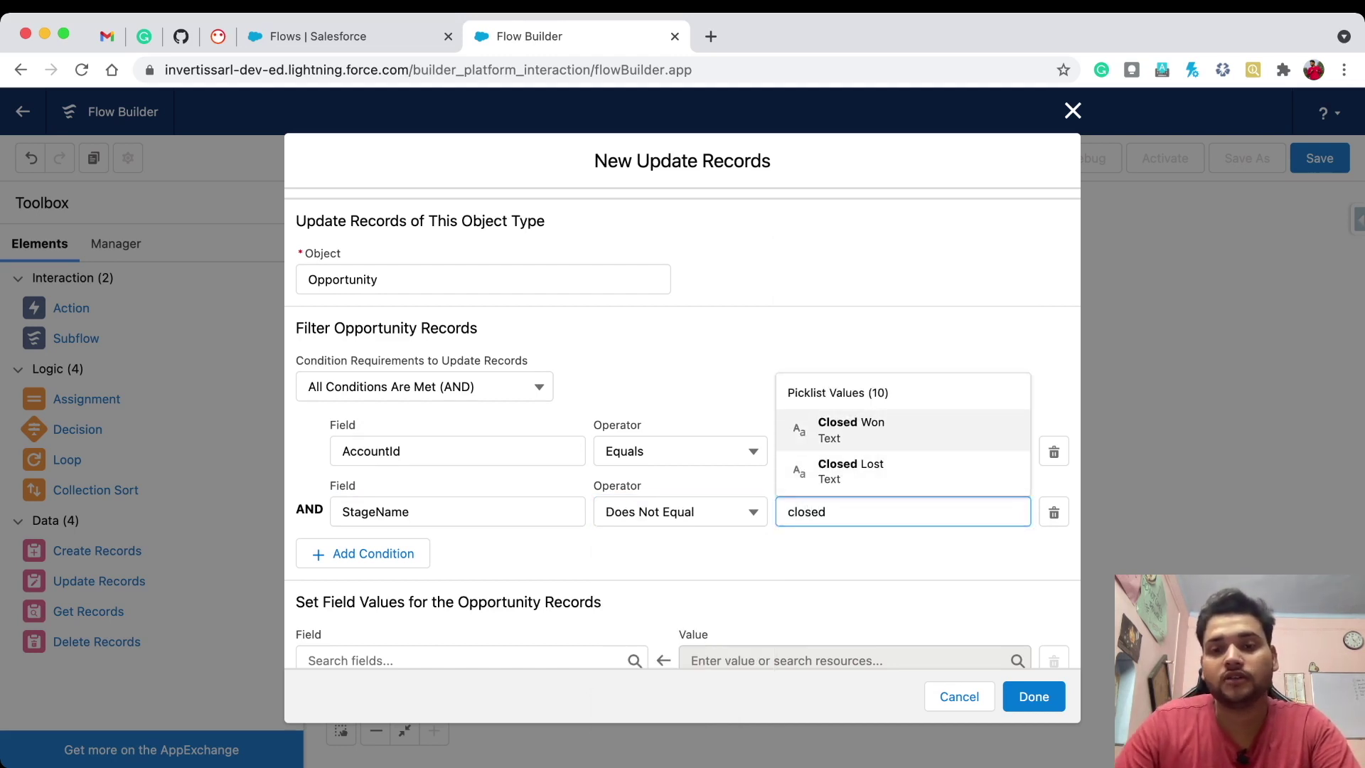
pyautogui.press('Return')
# - Add a third filter condition for the opportunity records, also on the StageName field
pyautogui.press('Tab')
pyautogui.press('Tab')
pyautogui.press('Return')
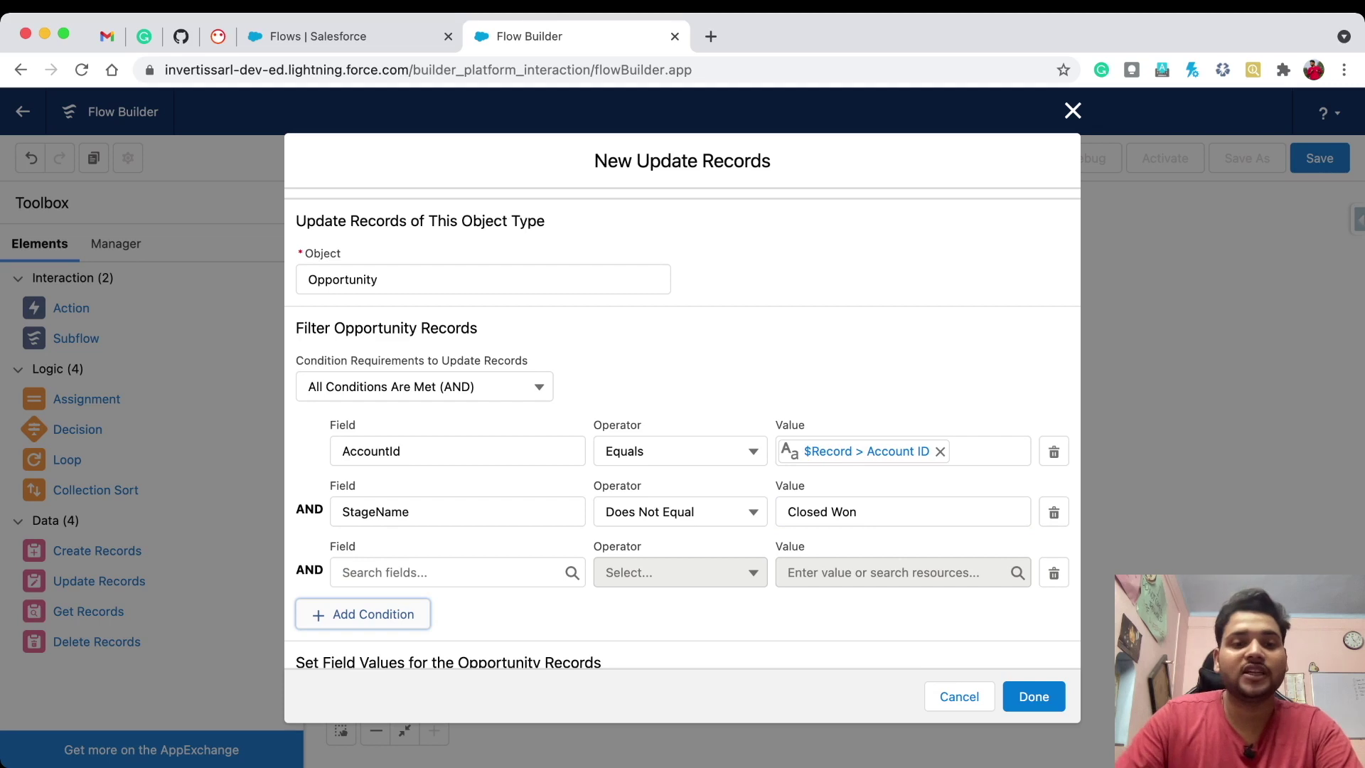
pyautogui.click(456, 573)
pyautogui.write('stage')
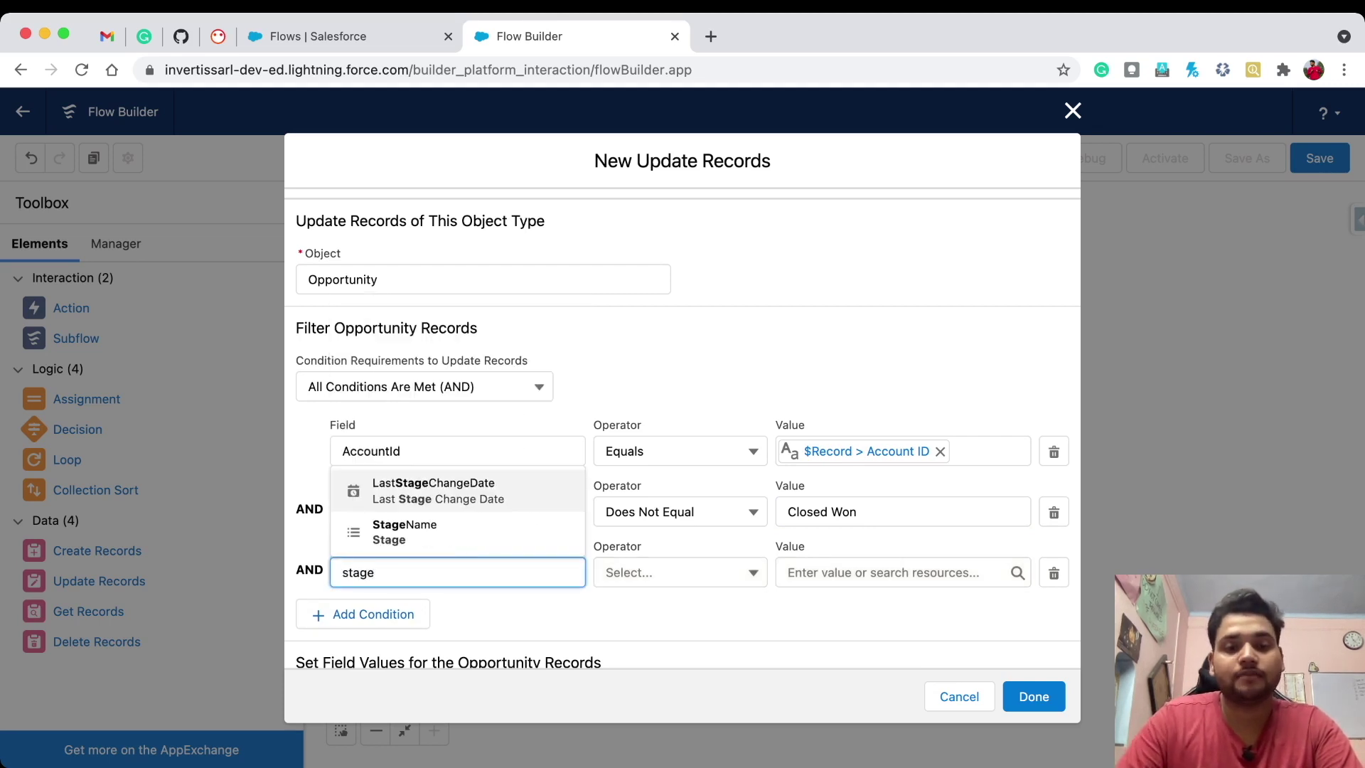
pyautogui.click(456, 532)
# - Set the third filter condition to Does Not Equal with the value Closed Lost
pyautogui.click(679, 572)
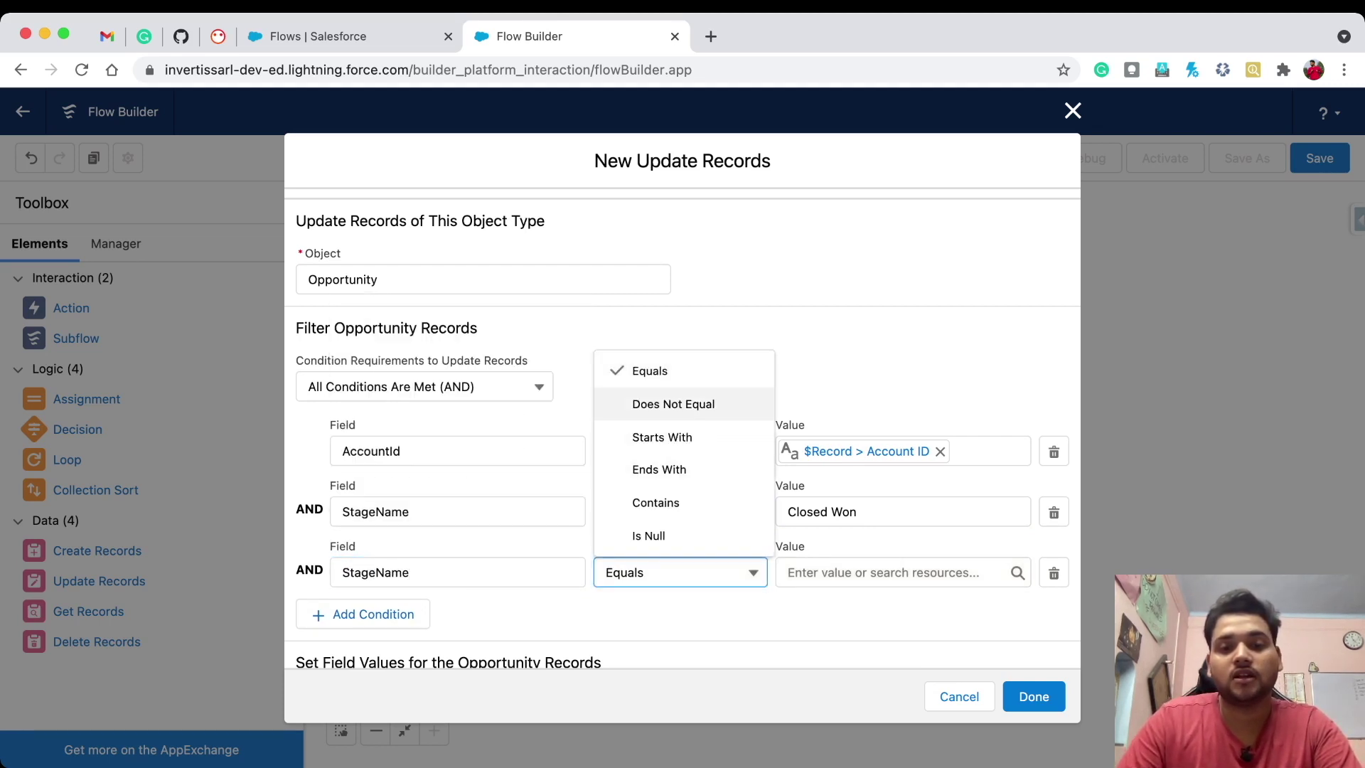
pyautogui.press('Return')
pyautogui.press('Tab')
pyautogui.write('close')
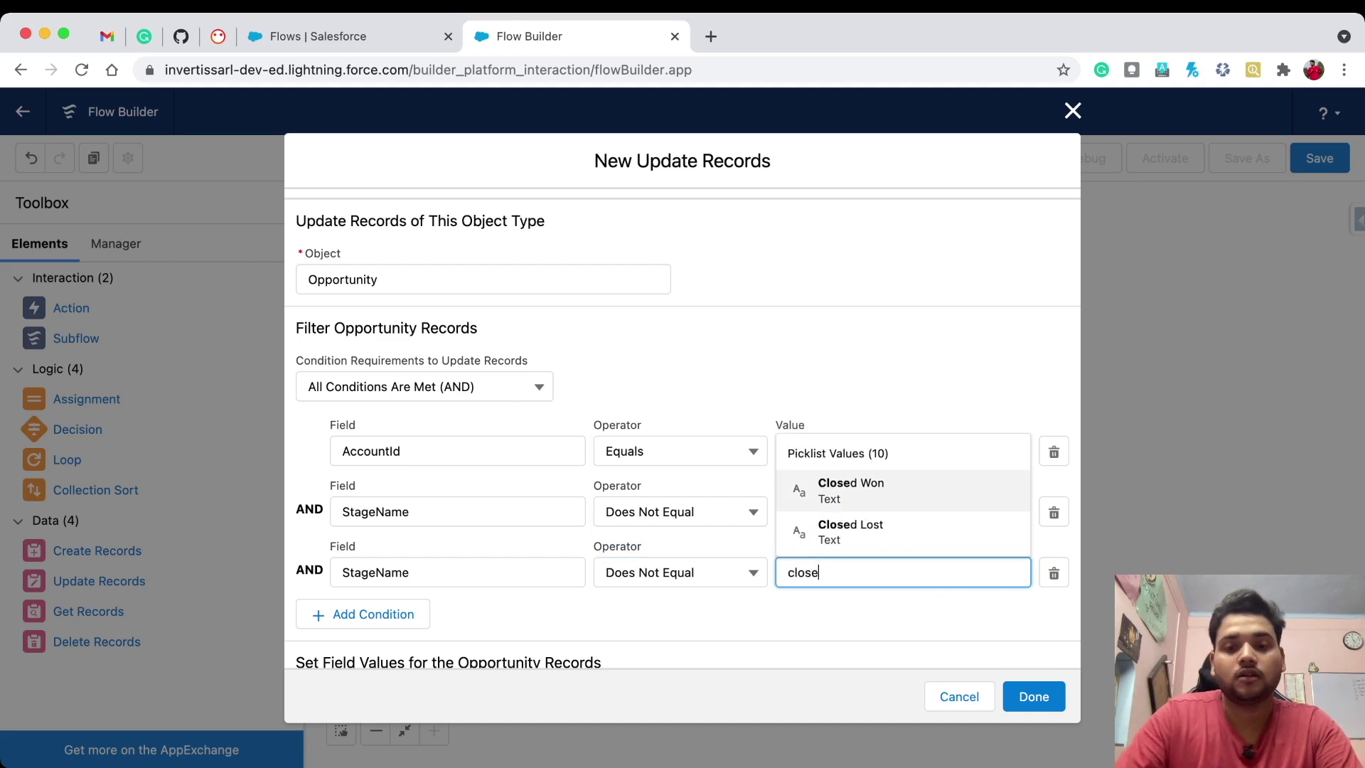
pyautogui.write('d')
pyautogui.press('Down')
pyautogui.press('Return')
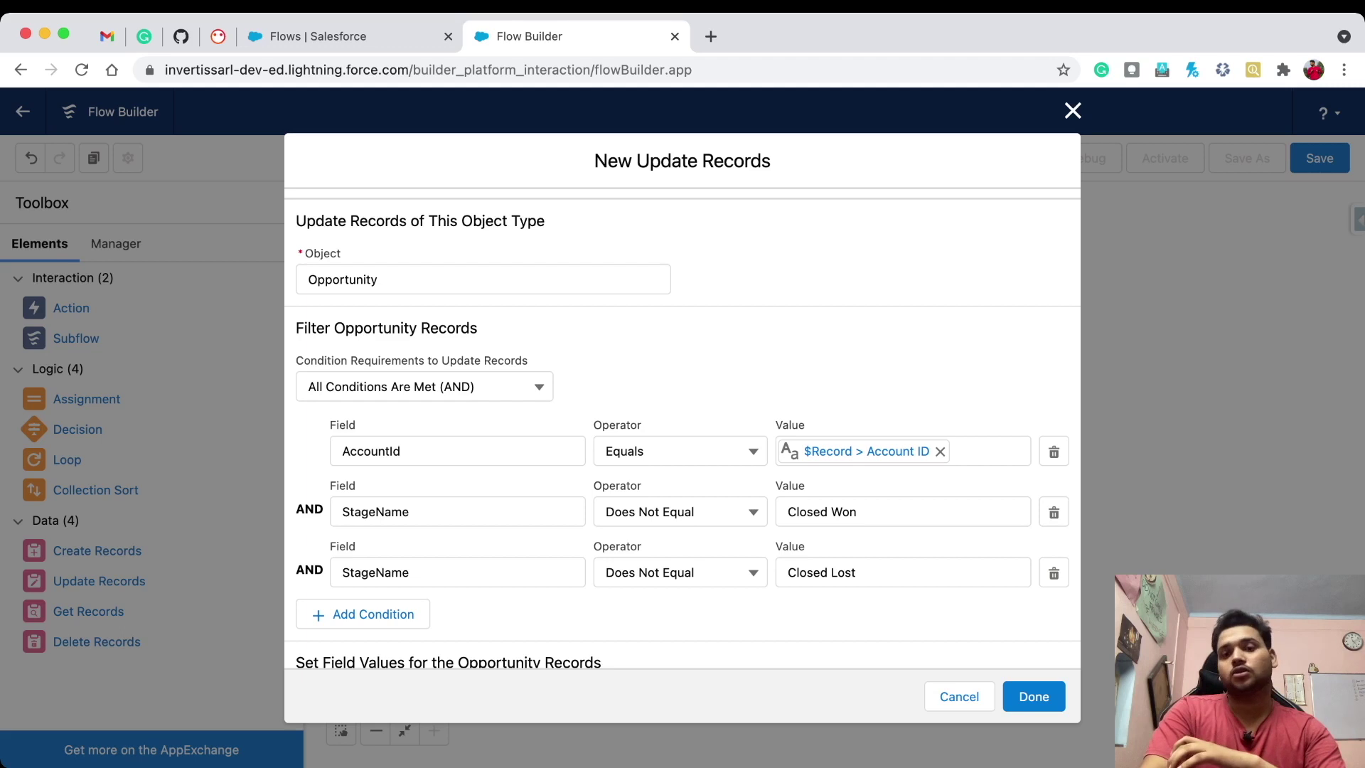
# - Set the opportunities' StageName field value to Closed Lost and complete the Update Records element
pyautogui.scroll(-3, 682, 427)
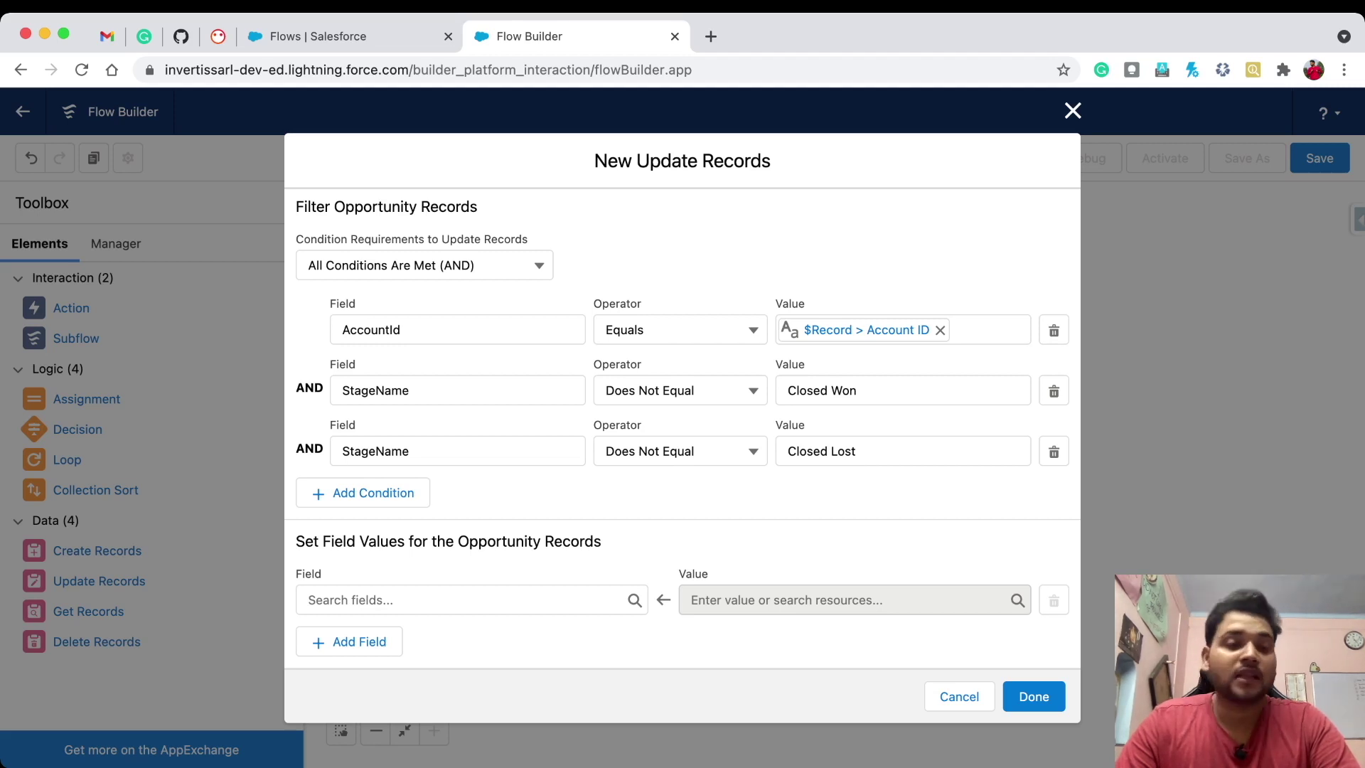
pyautogui.click(471, 599)
pyautogui.write('stag')
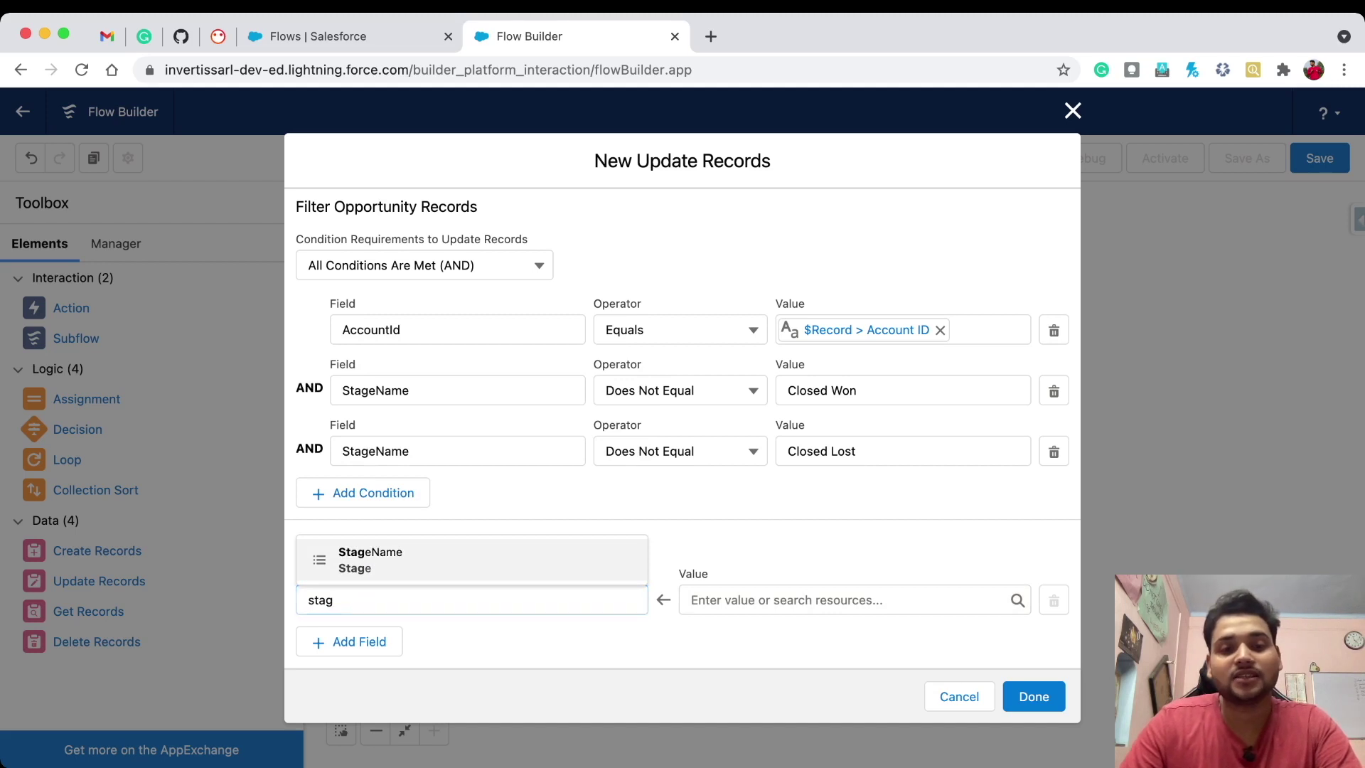
pyautogui.press('Return')
pyautogui.click(854, 599)
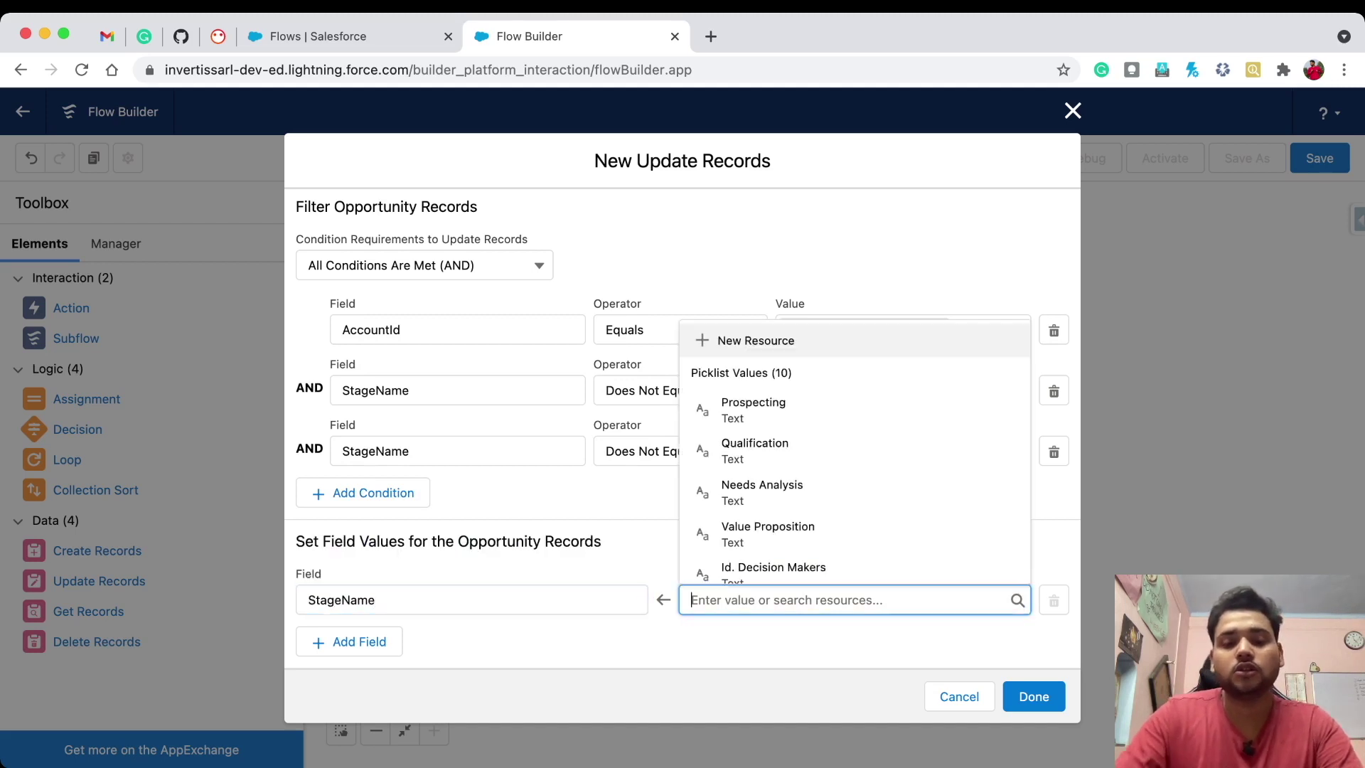
pyautogui.write('c')
pyautogui.press('BackSpace')
pyautogui.write('lost')
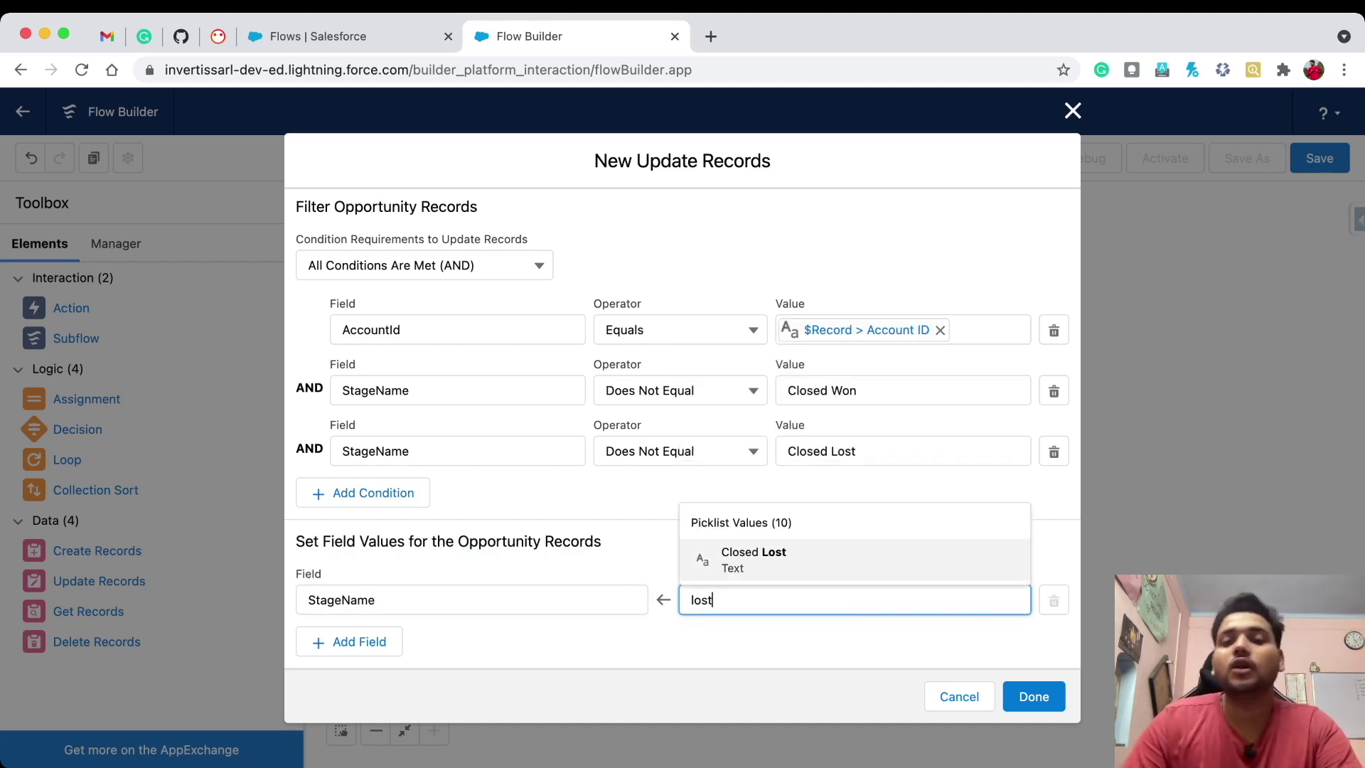
pyautogui.press('Return')
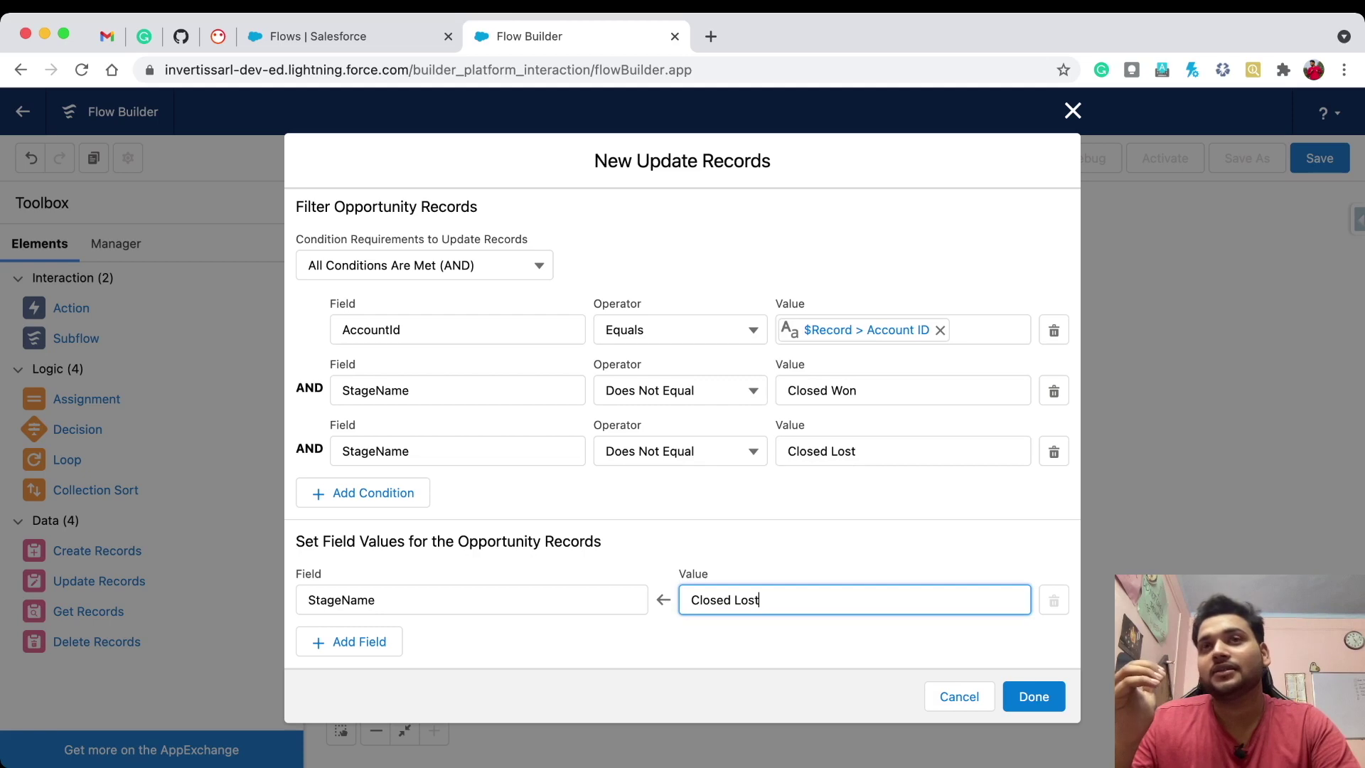
pyautogui.click(1033, 696)
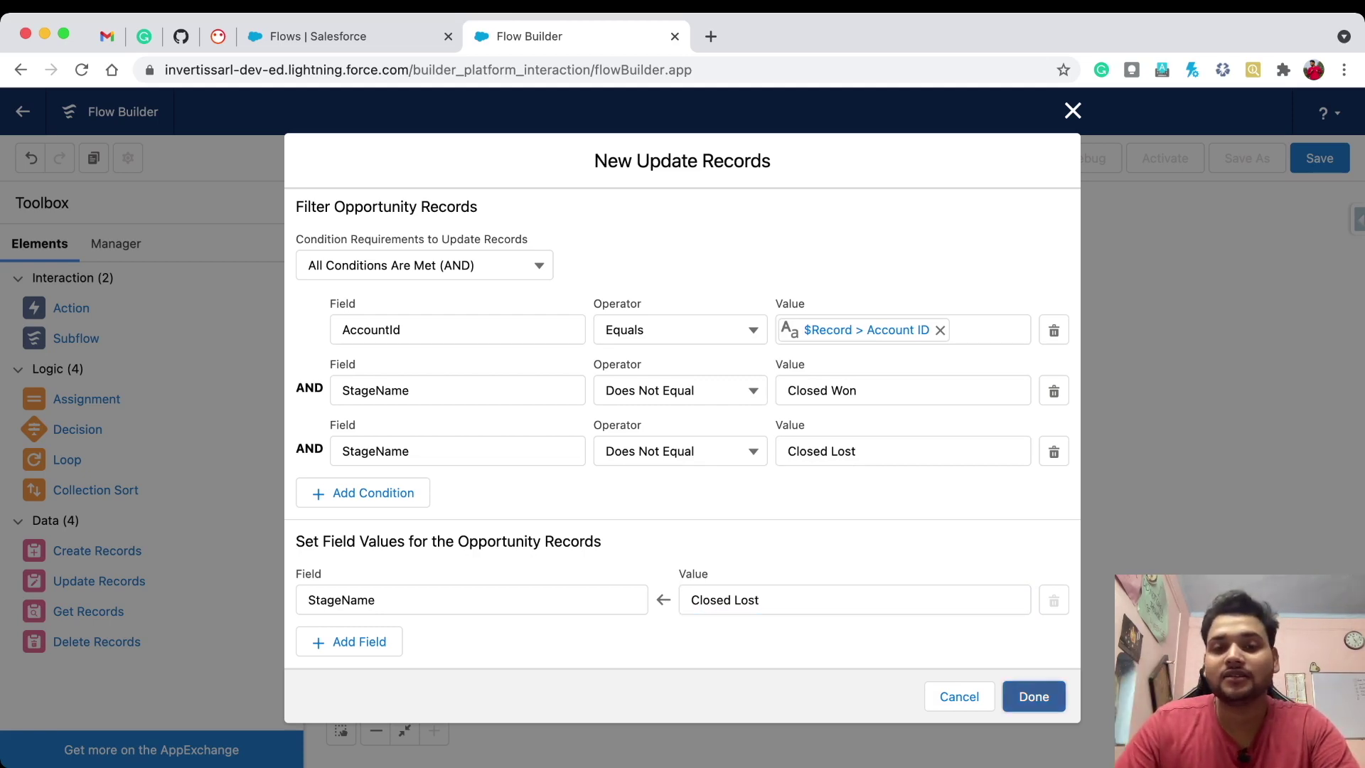
# - Connect the Start element to update Open Opps and try to save the flow as Optimised flow, API name Optimised_flow
pyautogui.moveTo(493, 448); pyautogui.dragTo(493, 575)
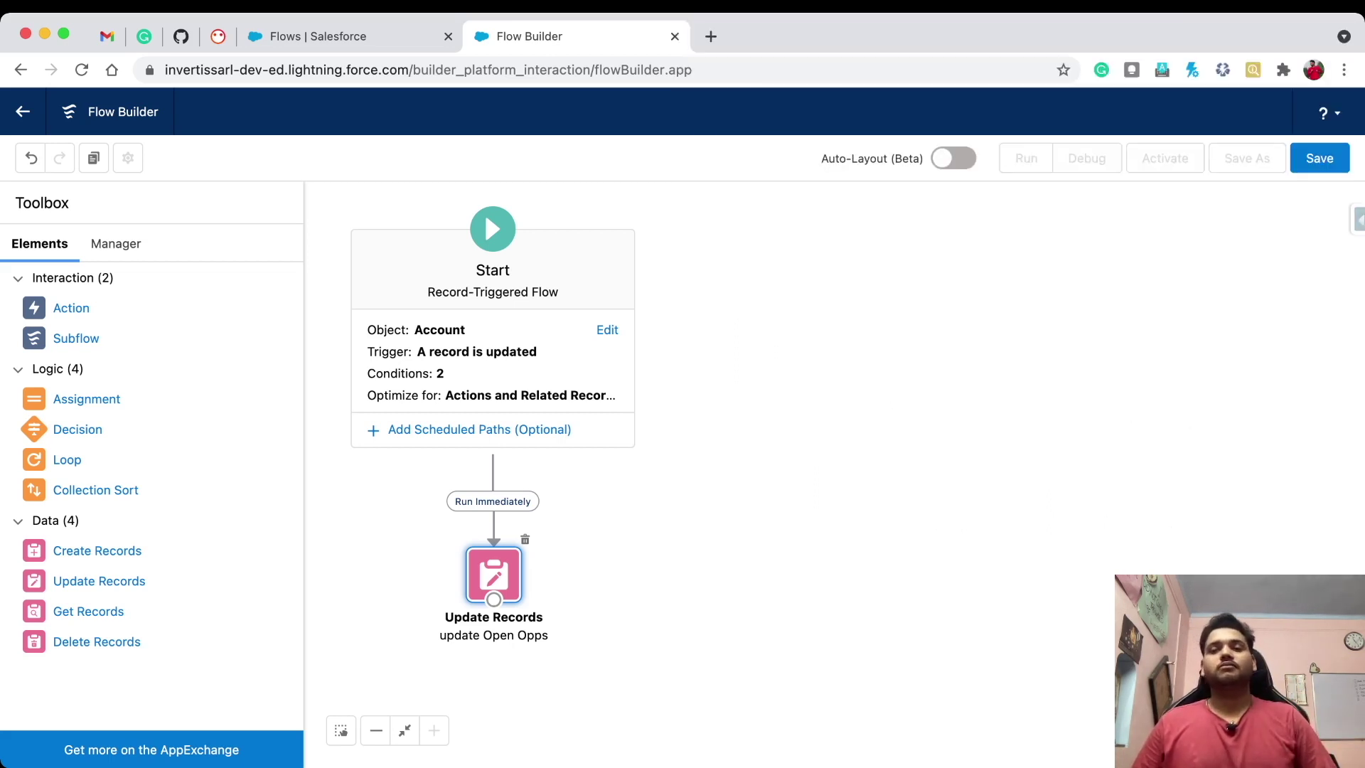
pyautogui.press('super+s')
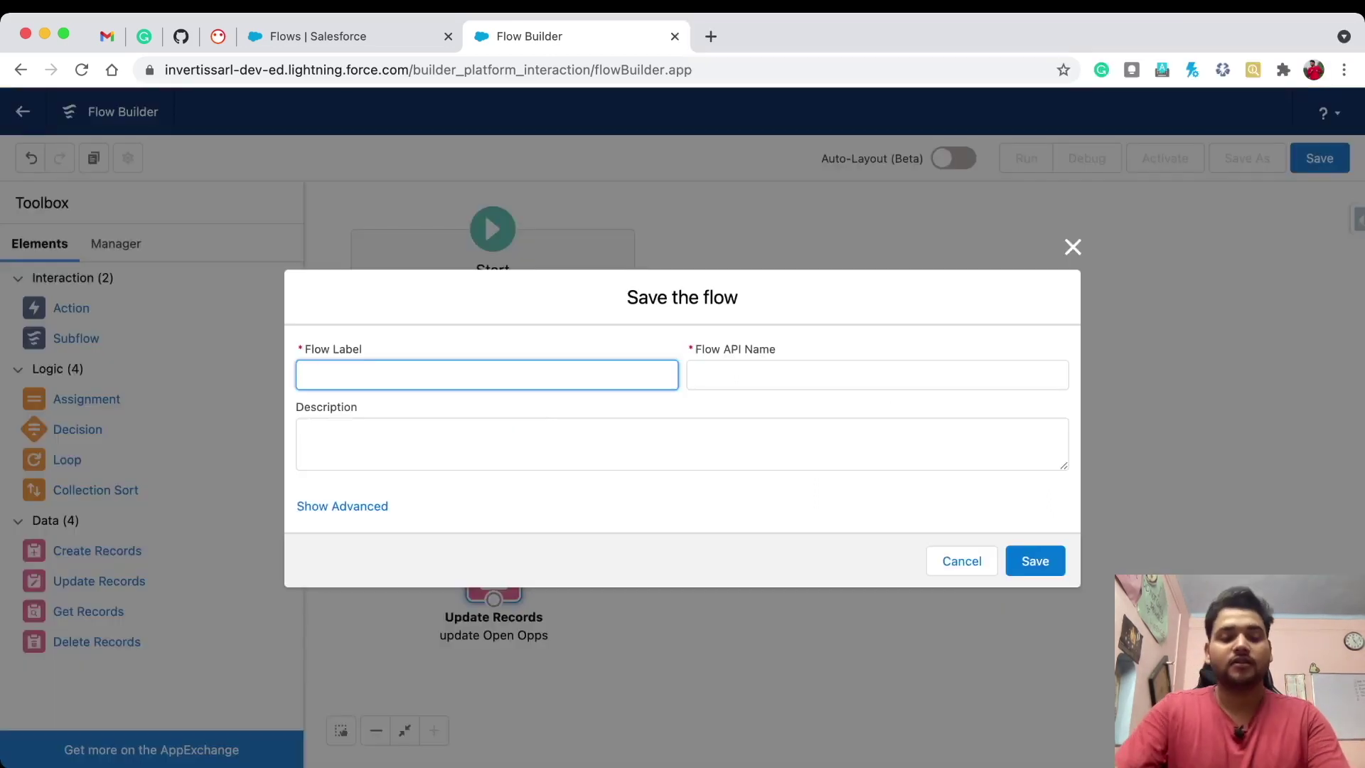
pyautogui.write('Optimi')
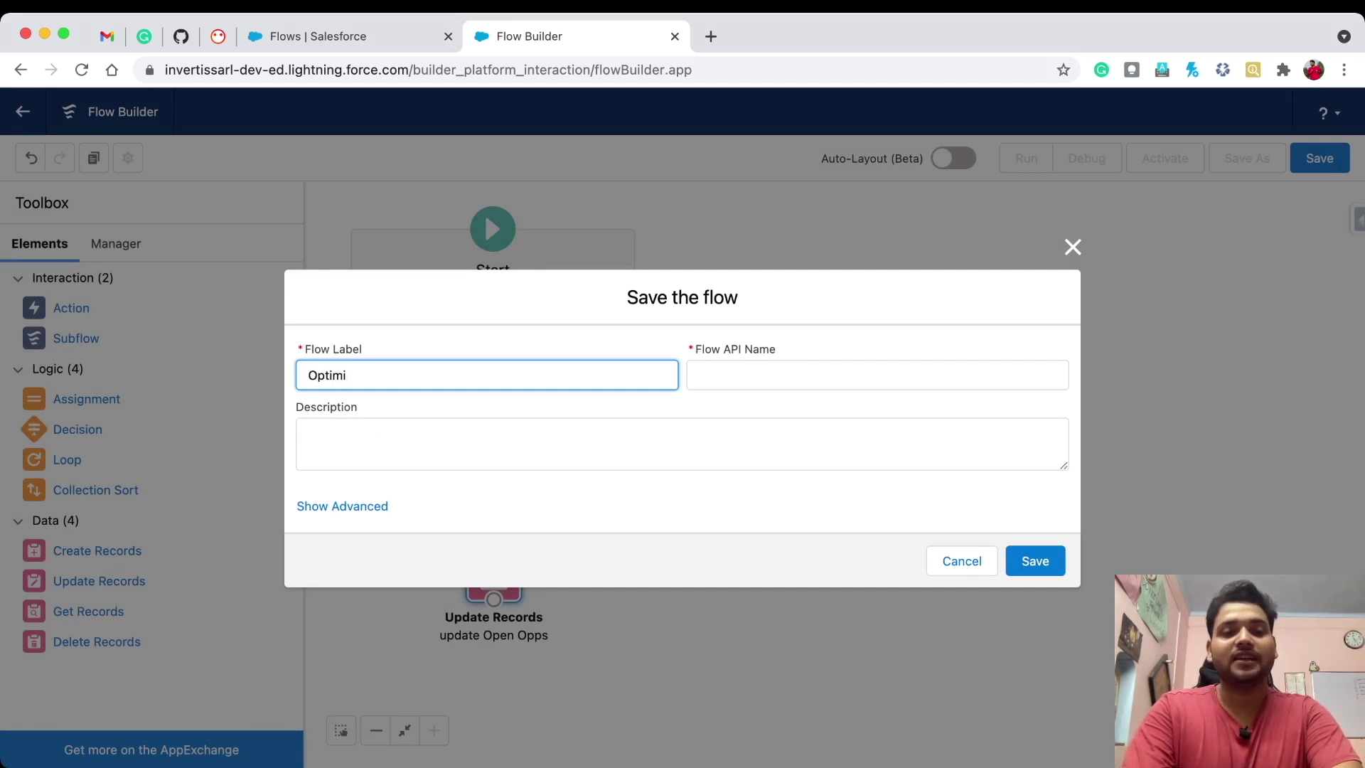
pyautogui.write('s')
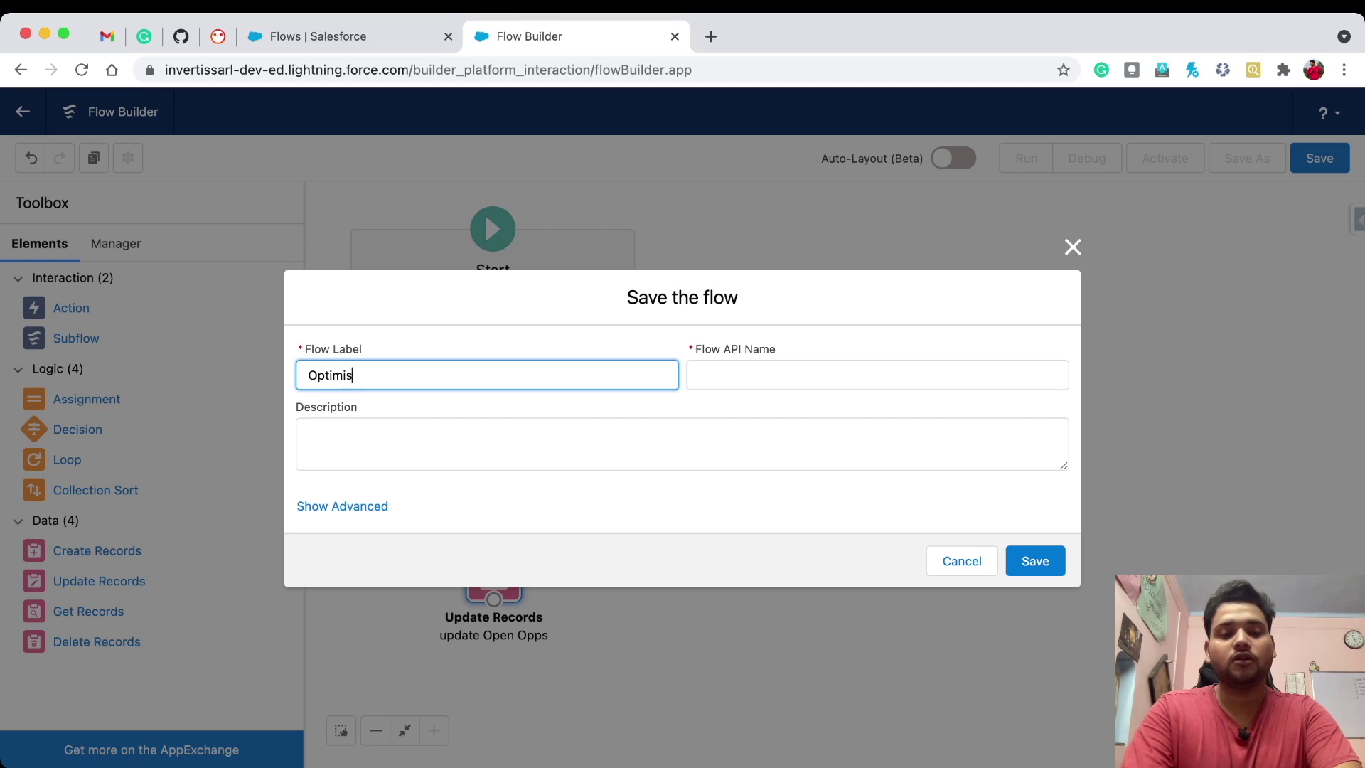
pyautogui.write('ed flow')
pyautogui.press('Tab')
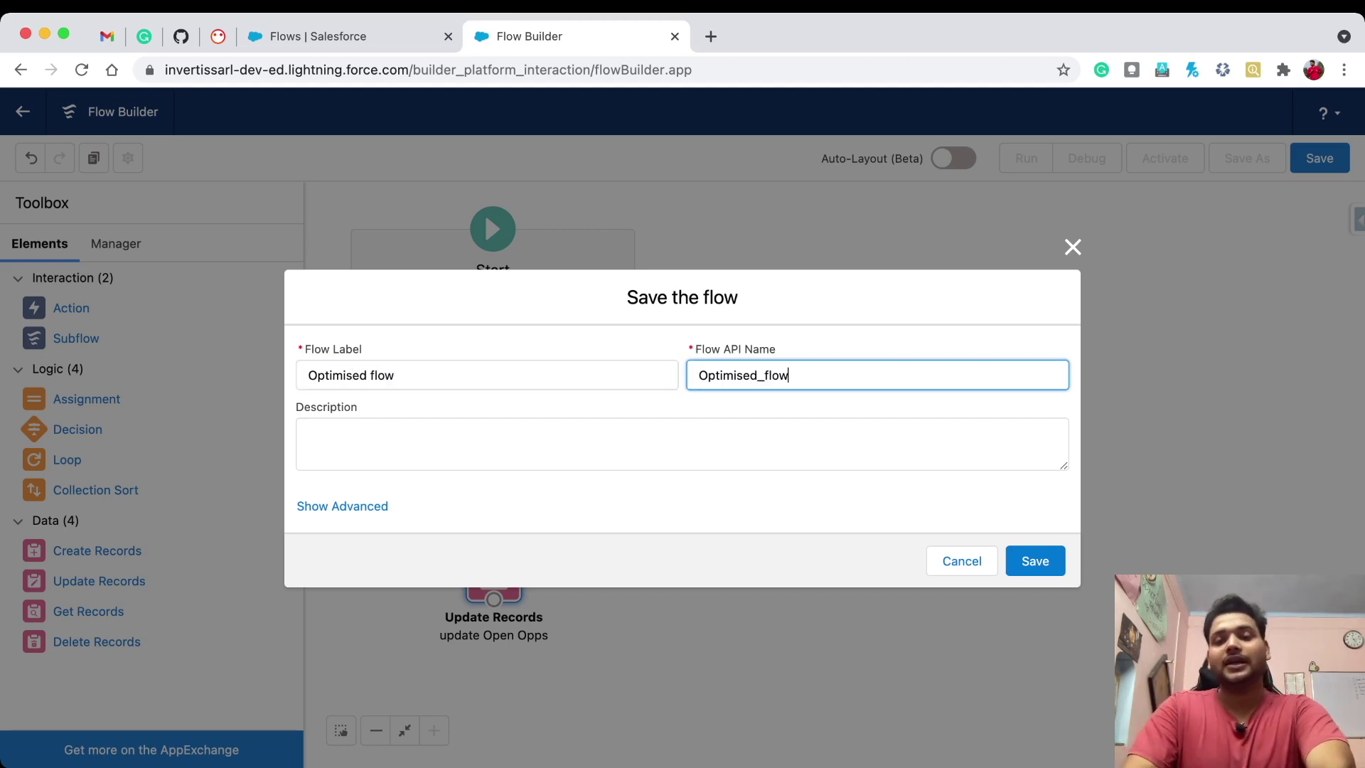
pyautogui.press('Return')
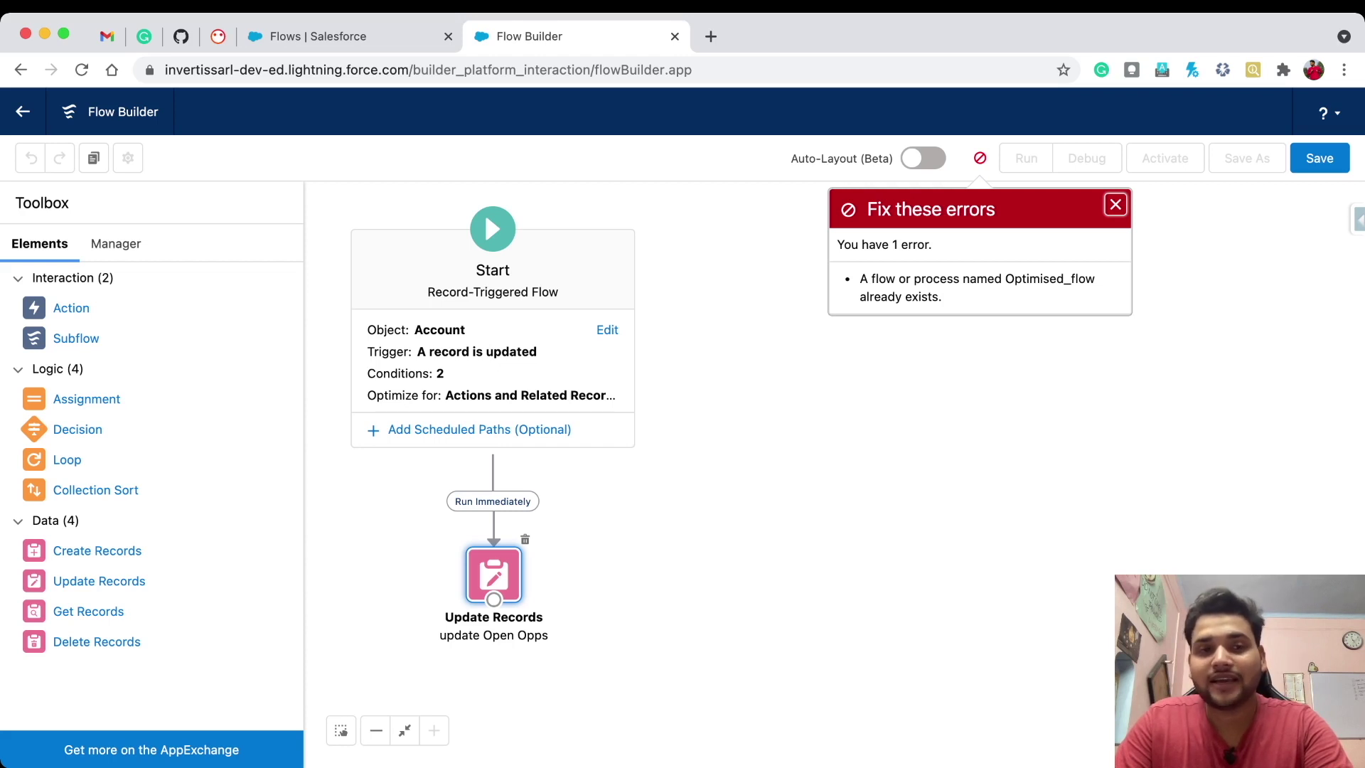
# - Save the flow with the label Optimised flow 0, also appending 0 to its API name, and activate it
pyautogui.click(1115, 204)
pyautogui.click(1318, 158)
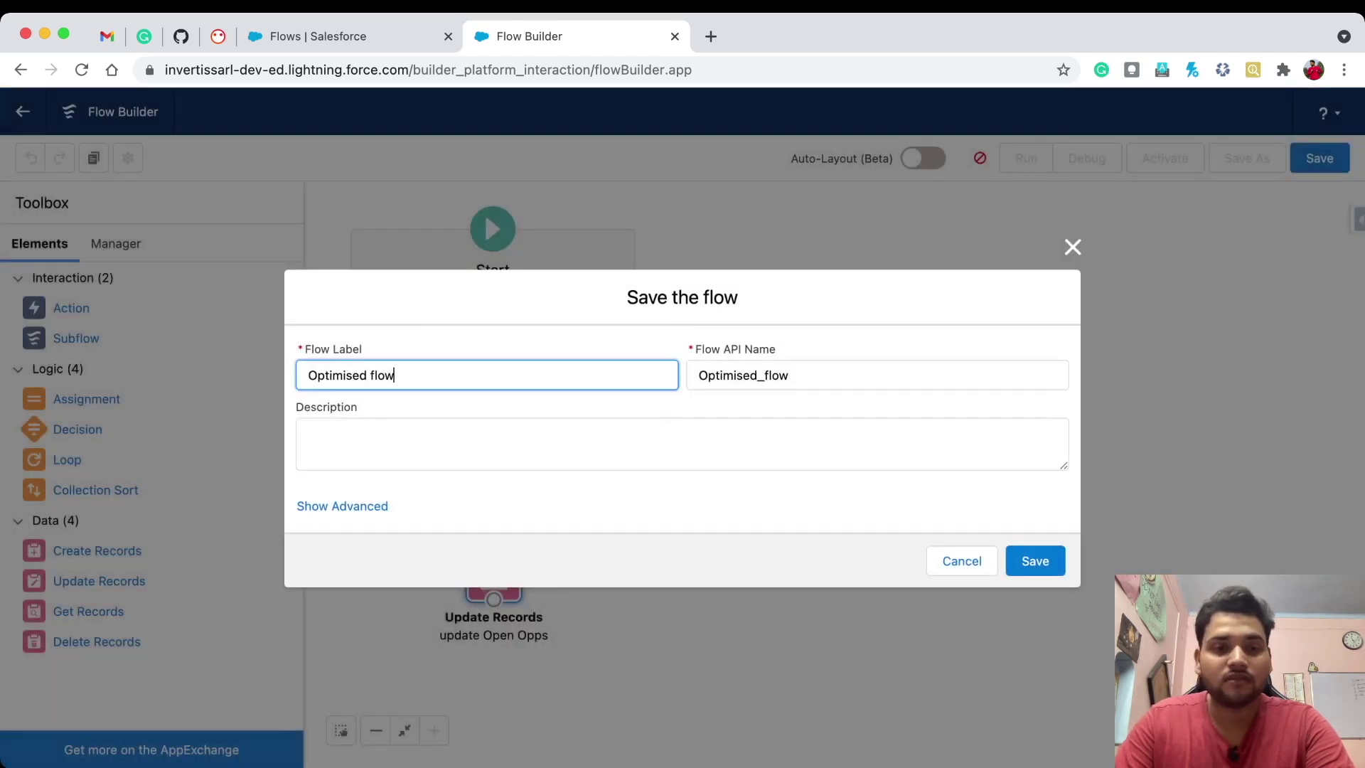
pyautogui.click(789, 374)
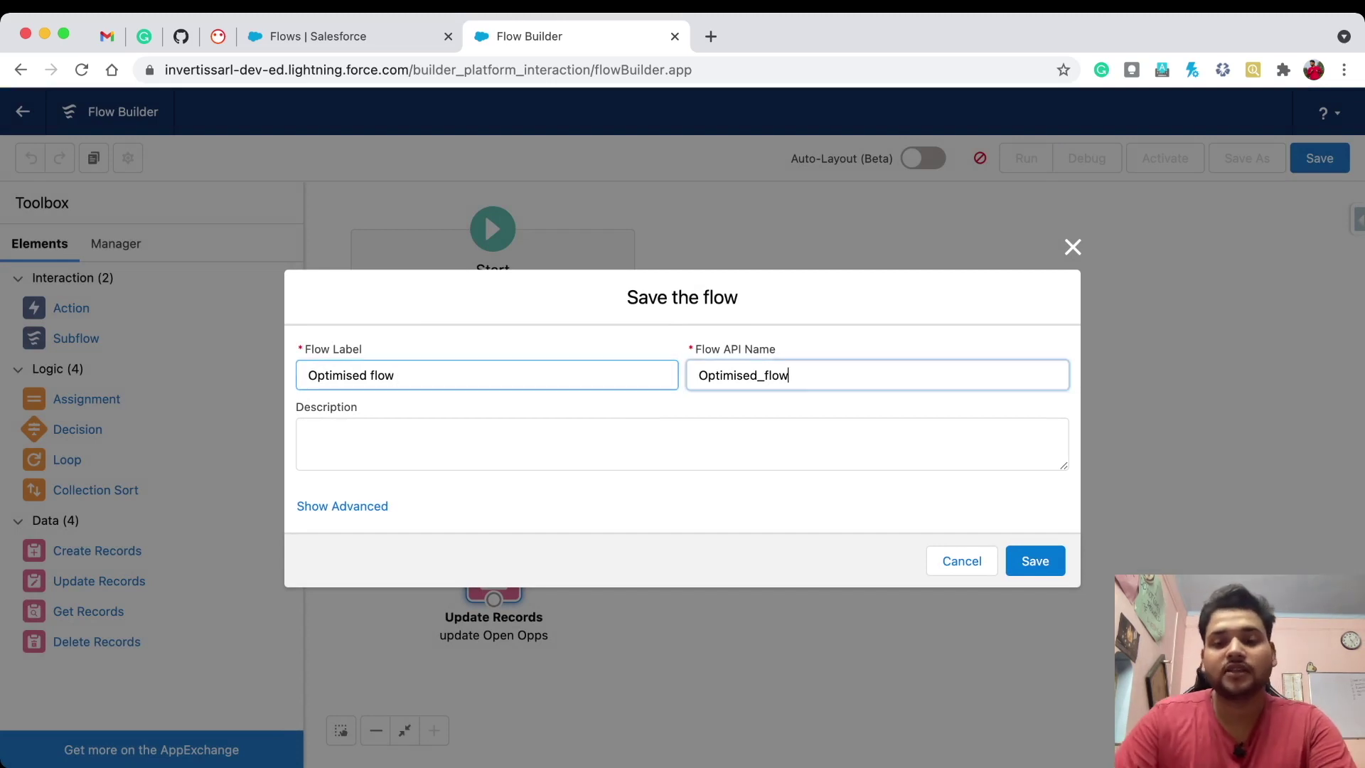
pyautogui.write('0')
pyautogui.click(396, 375)
pyautogui.write('0')
pyautogui.press('Return')
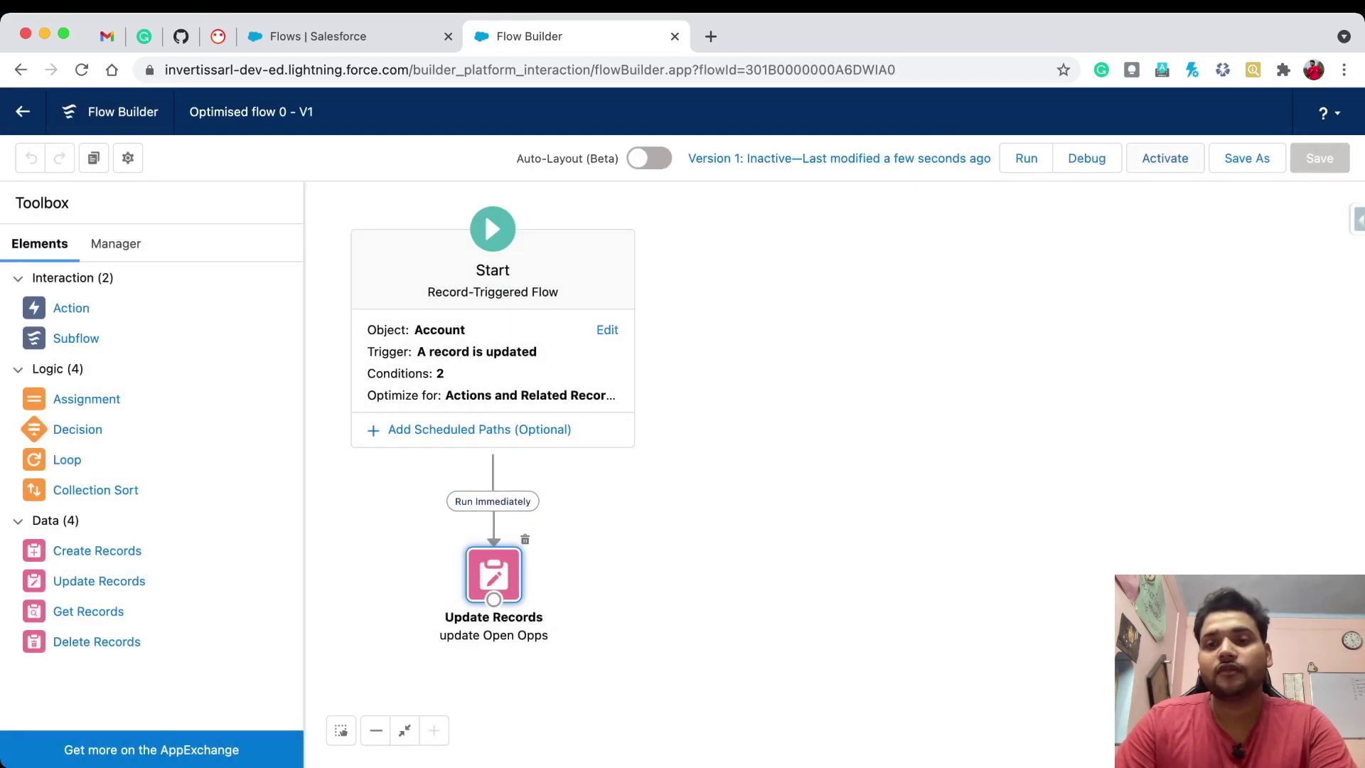
pyautogui.click(1164, 158)
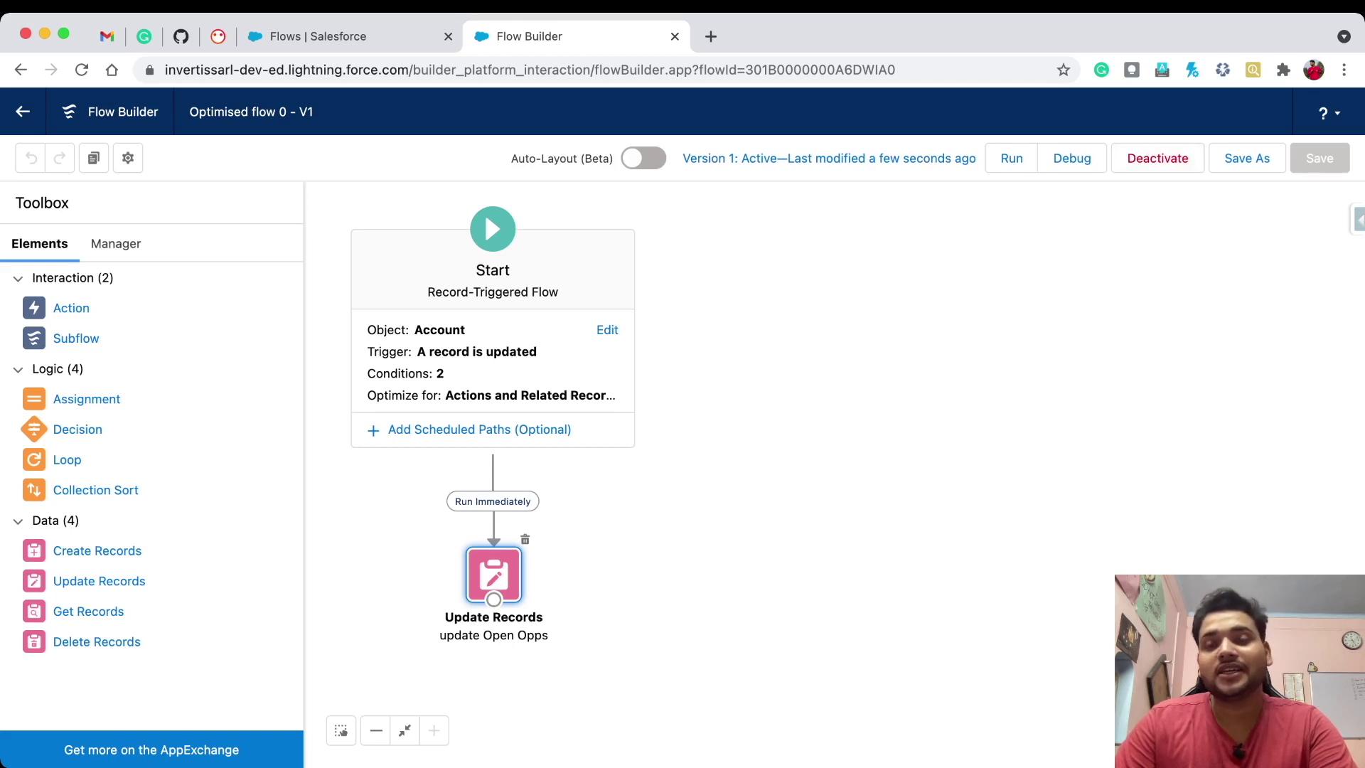
# - Leave the flow for the Flows list in Setup and show the Triggered Flows list view
pyautogui.click(22, 112)
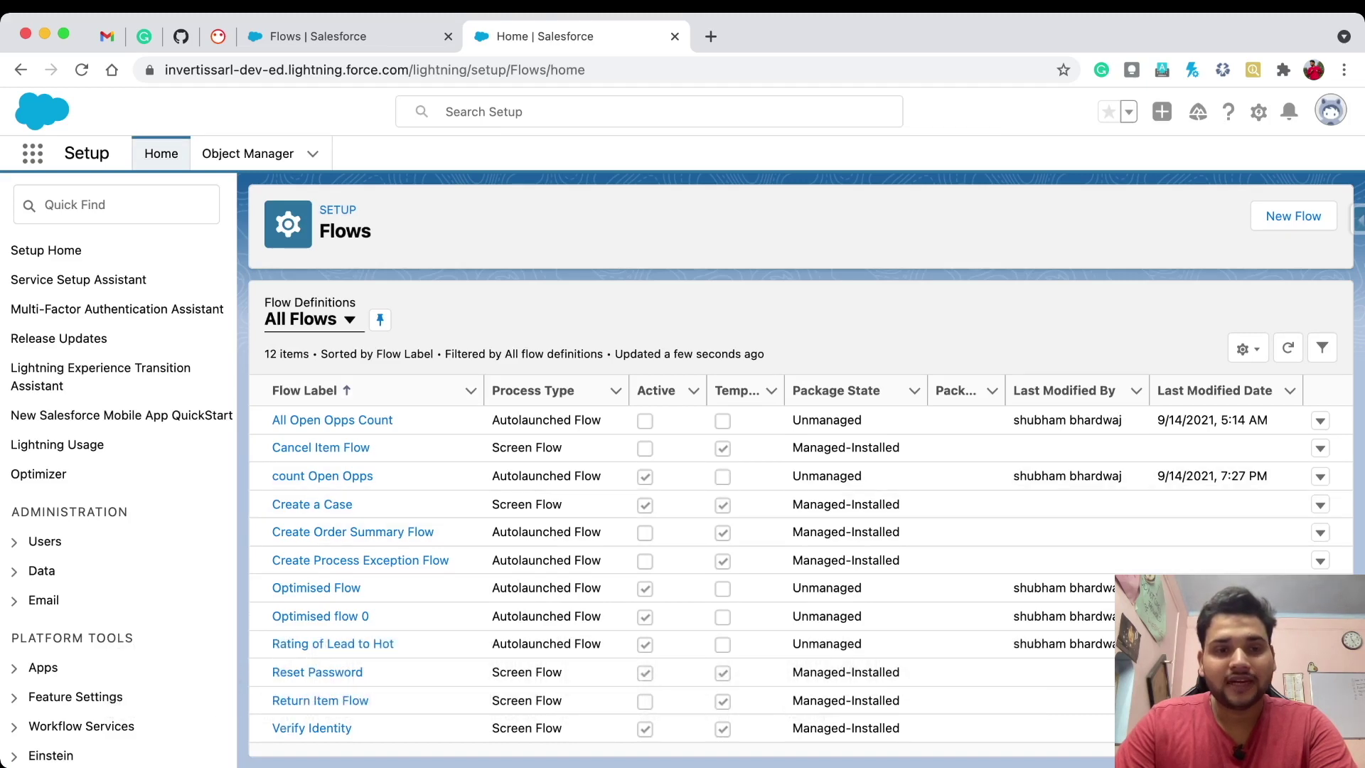
pyautogui.click(310, 319)
pyautogui.click(349, 419)
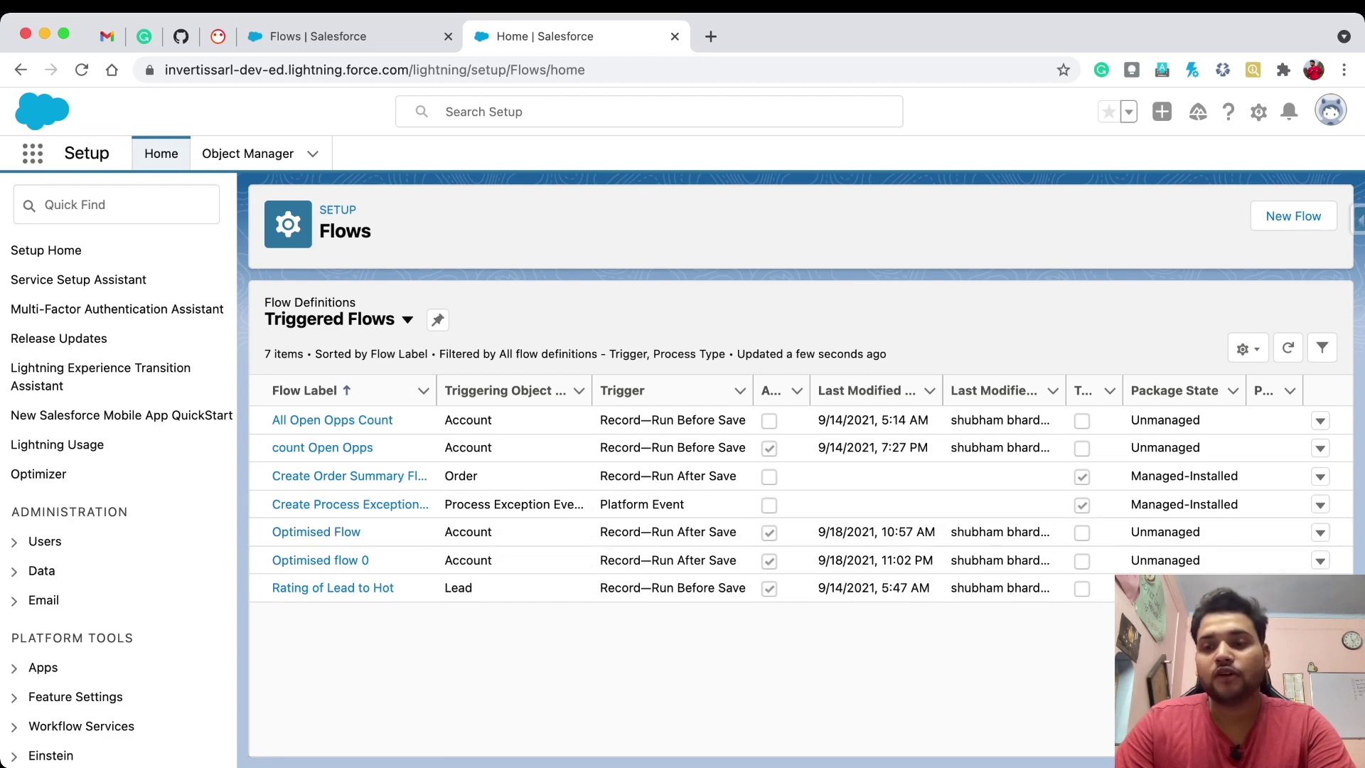
# - Open the details and versions of the older Optimised Flow and deactivate its version 1
pyautogui.click(1320, 533)
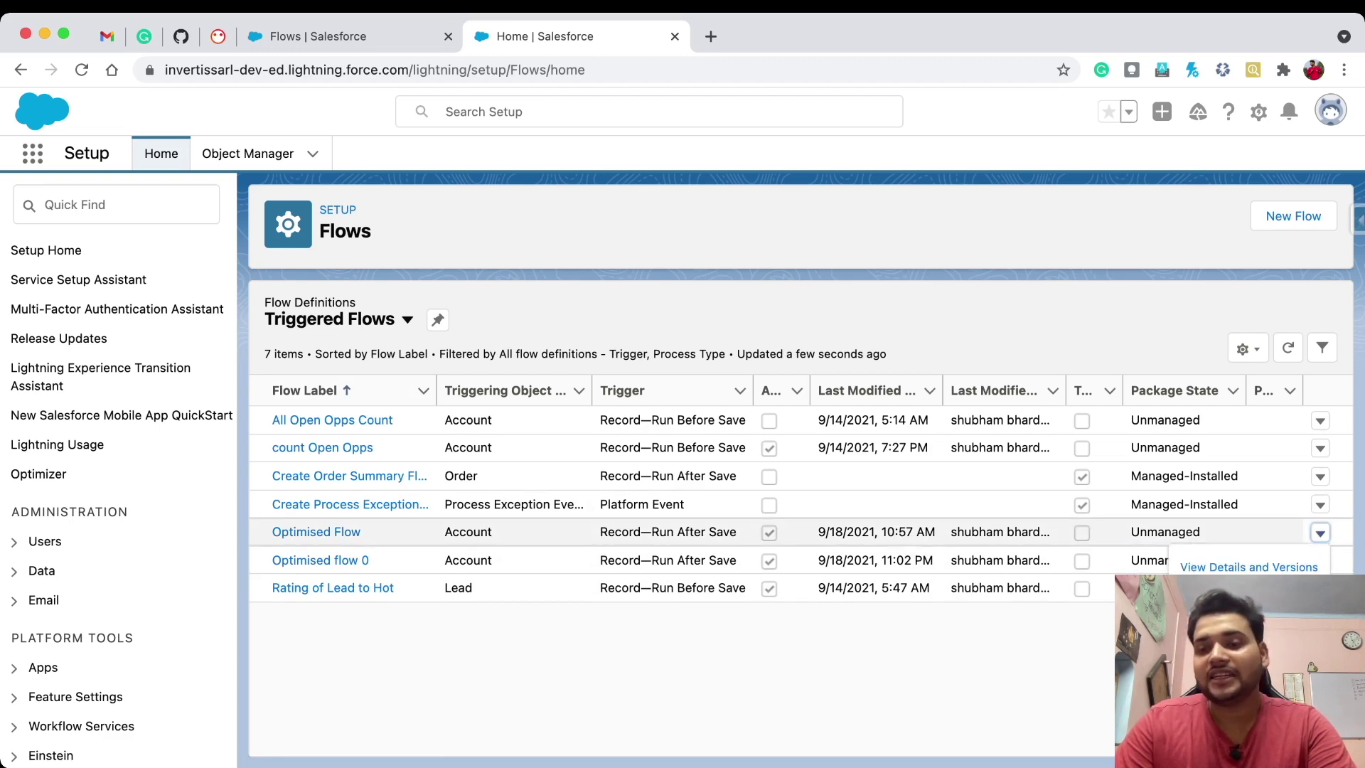
pyautogui.click(1248, 566)
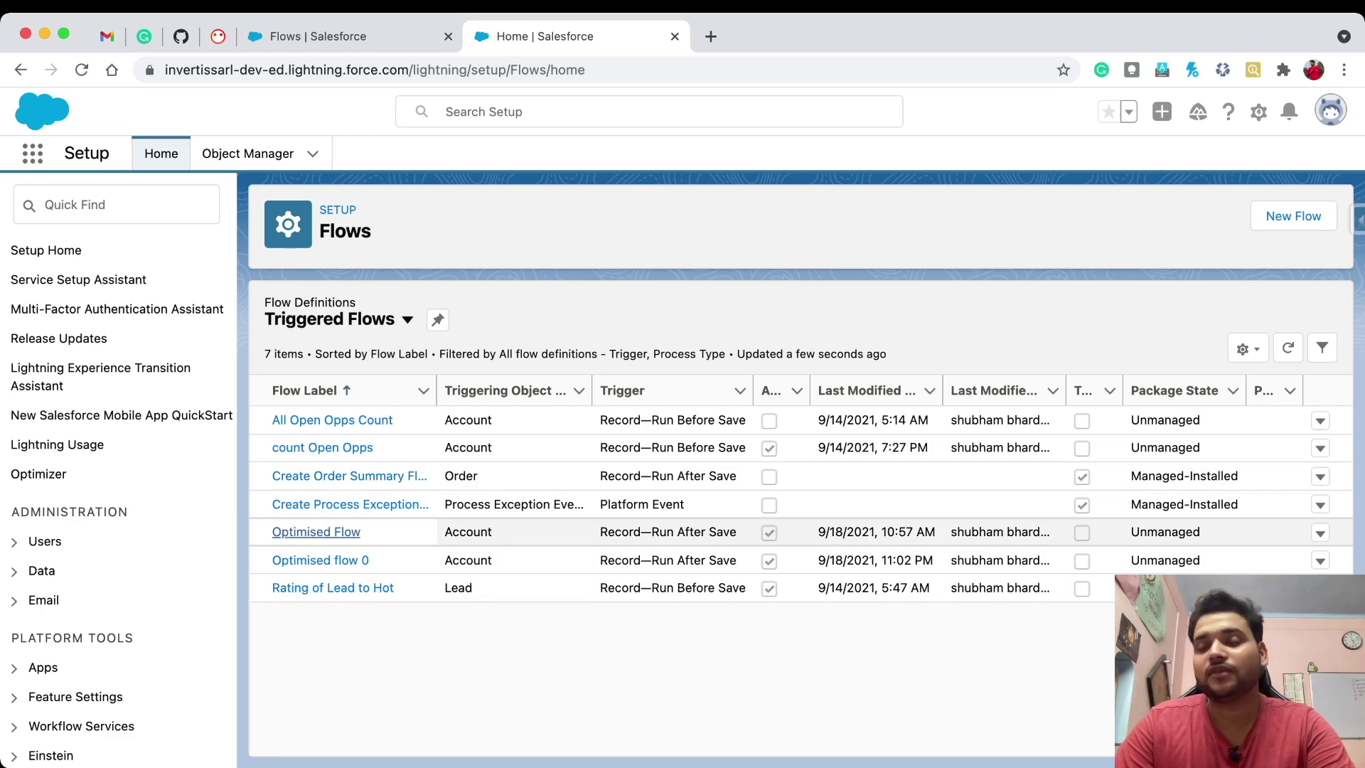
pyautogui.click(1320, 532)
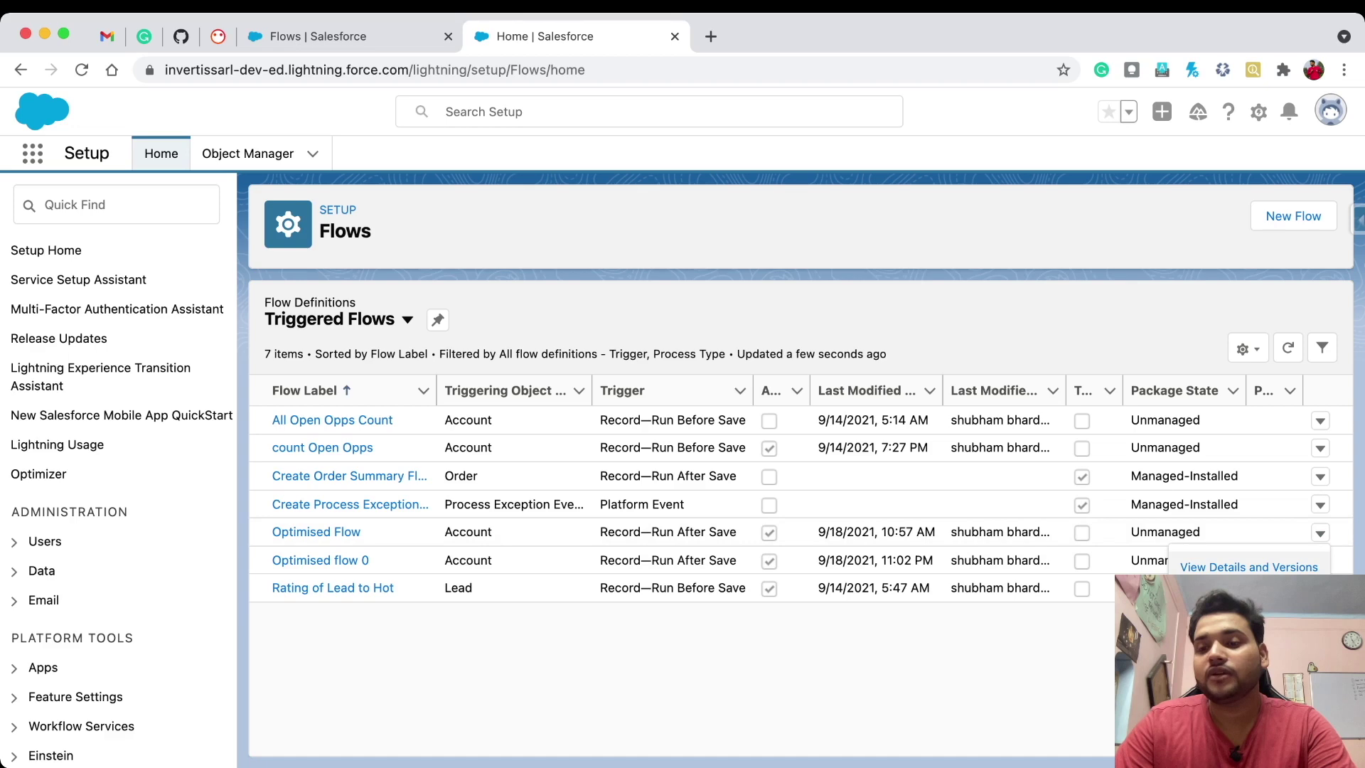
pyautogui.click(1272, 567)
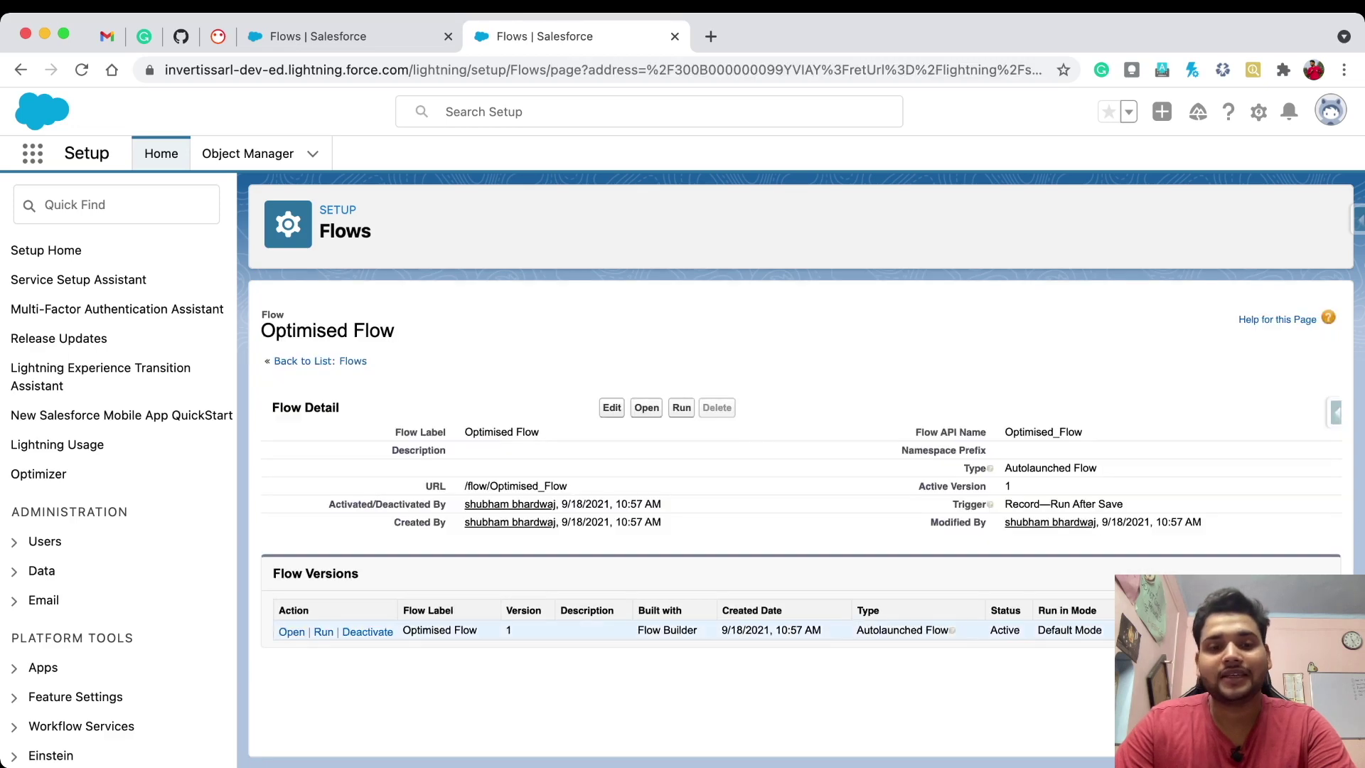
pyautogui.click(366, 631)
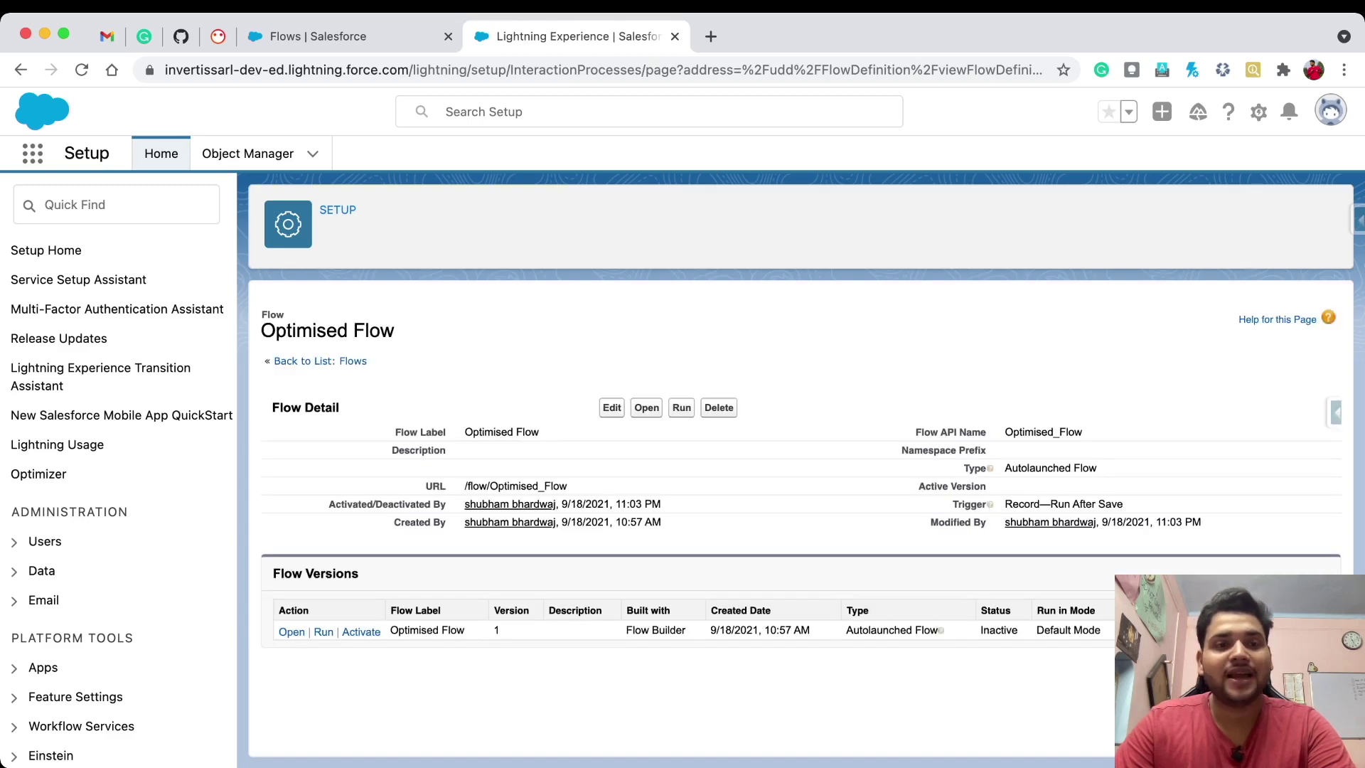
# - Leave Setup for the Accounts list and open the Grand Hotels & Resorts Ltd account
pyautogui.click(318, 36)
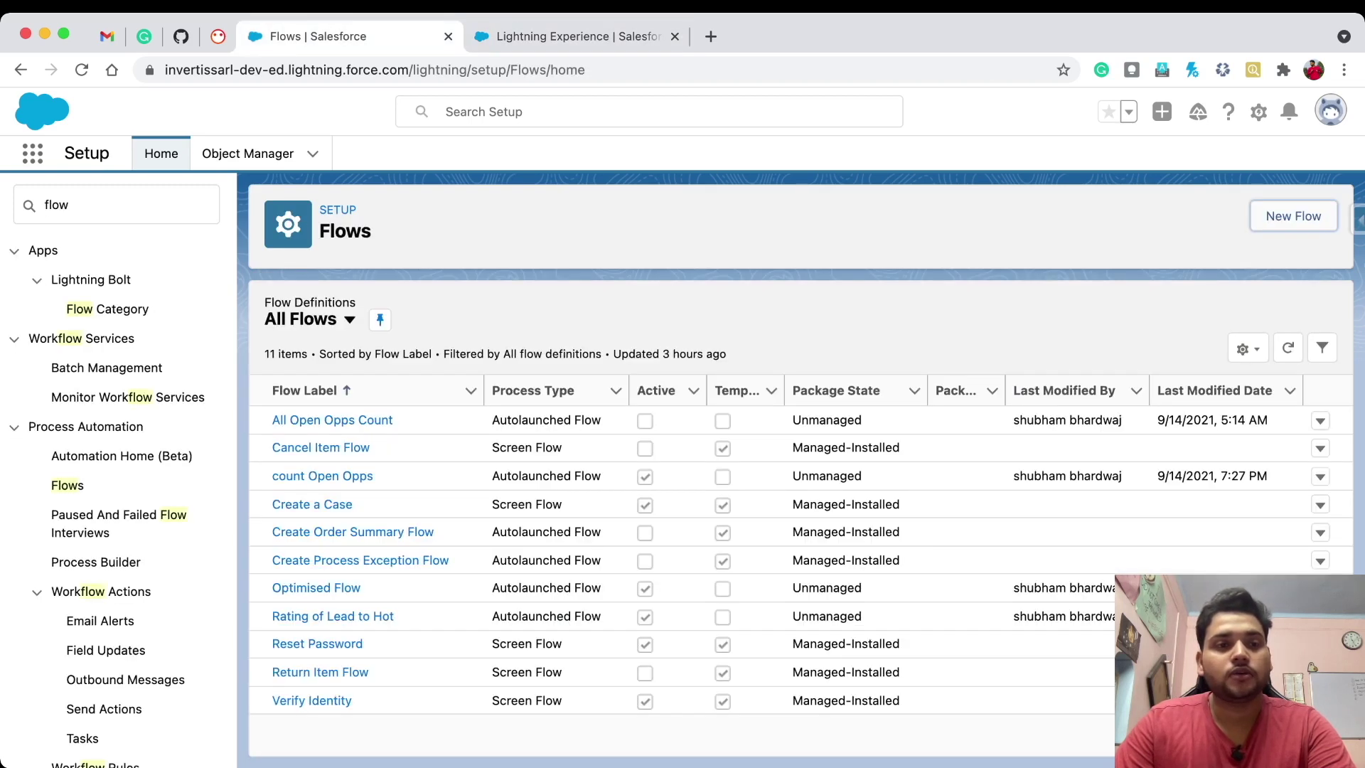
pyautogui.click(32, 154)
pyautogui.write('a')
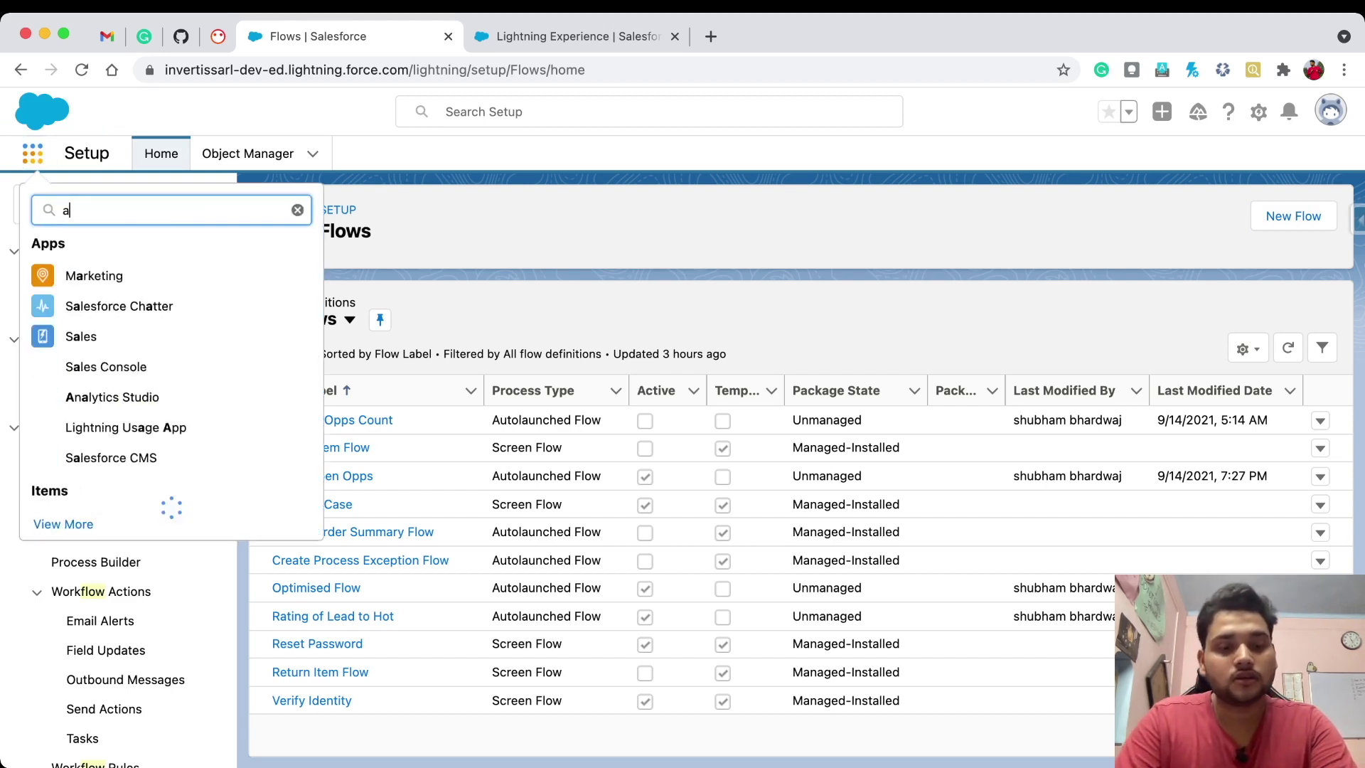
pyautogui.write('ccou')
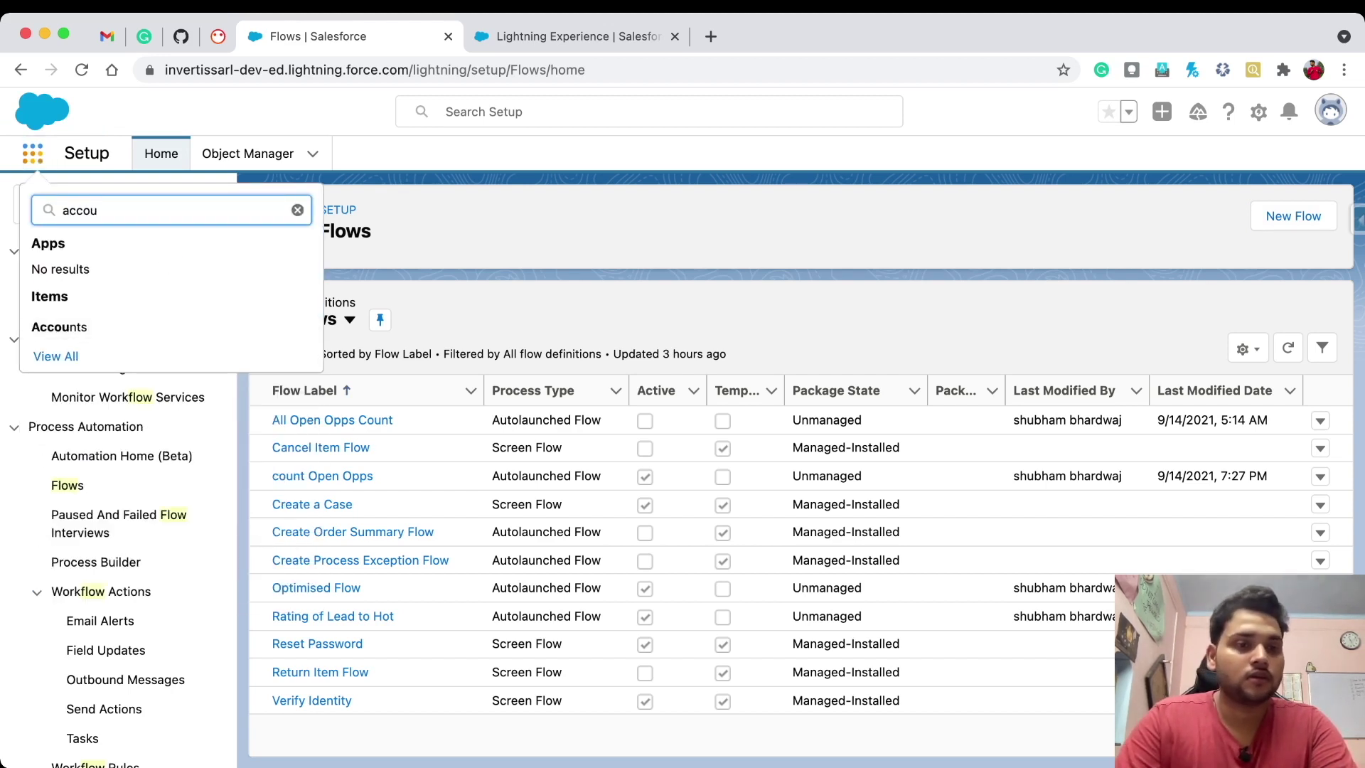
pyautogui.press('Down')
pyautogui.press('Return')
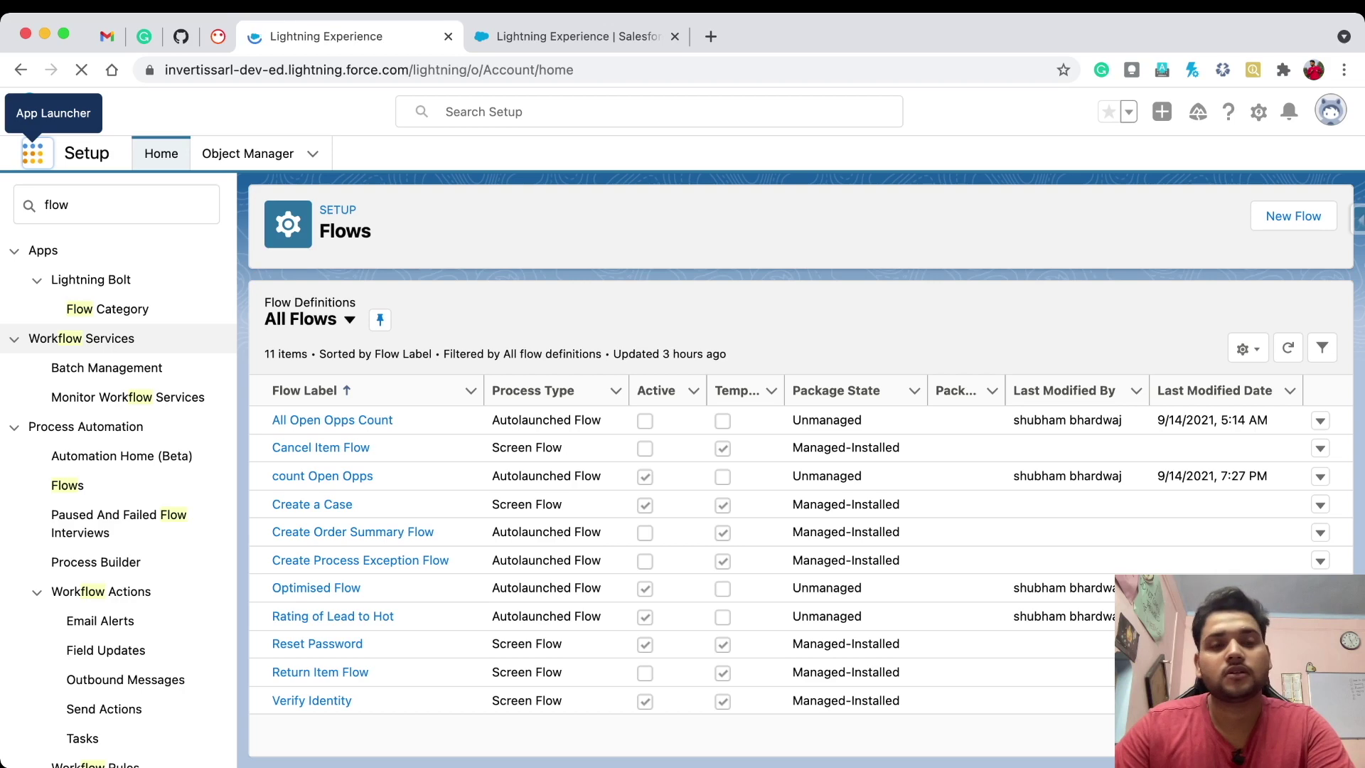
pyautogui.scroll(-3, 477, 377)
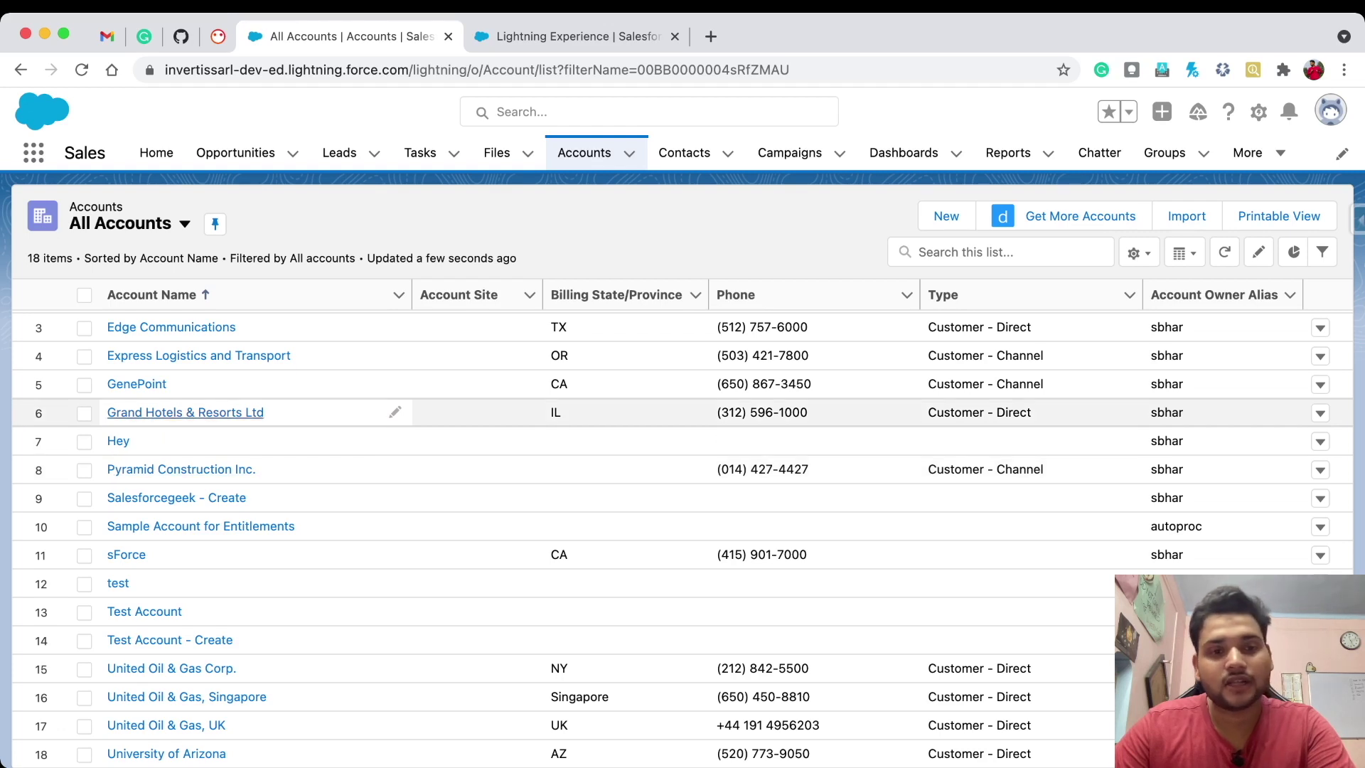
pyautogui.click(185, 413)
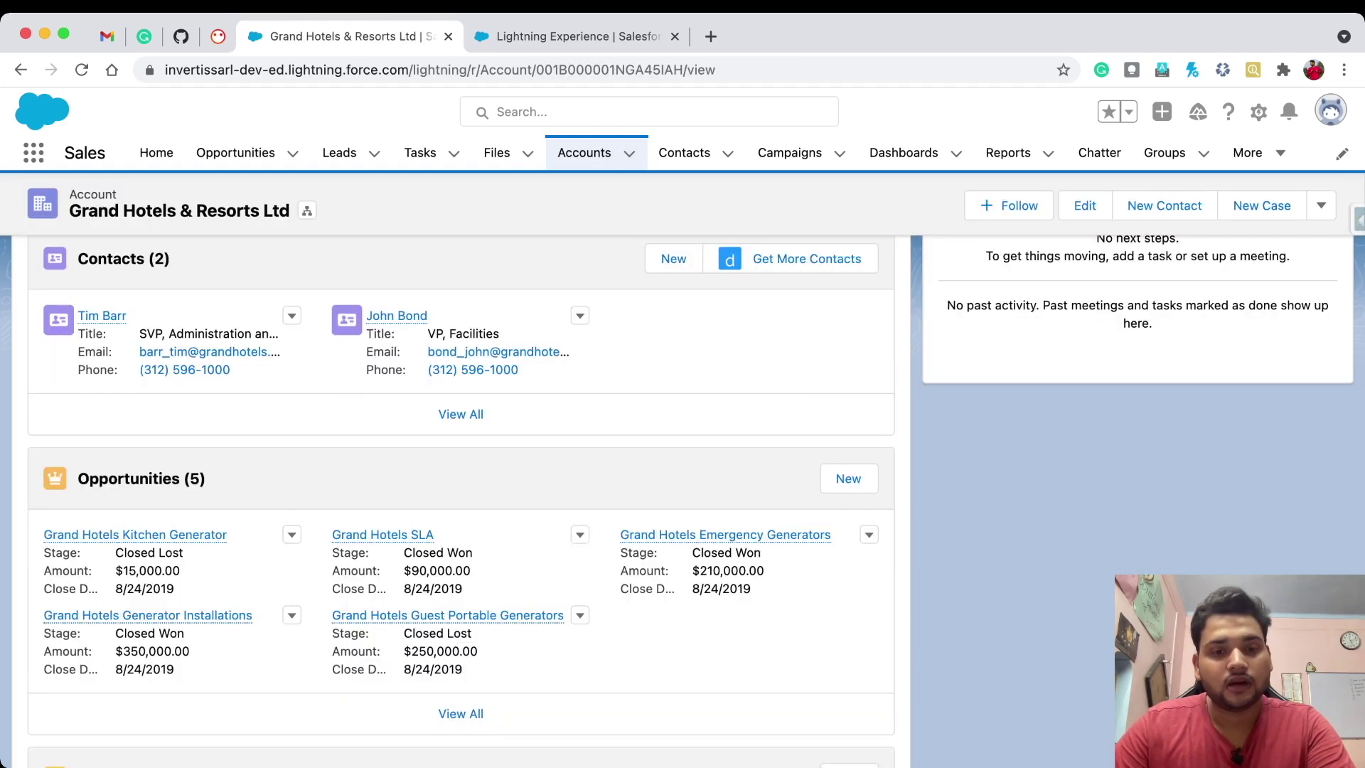
# - Open the account's Grand Hotels Kitchen Generator opportunity and make Id. Decision Makers its current stage
pyautogui.scroll(-1, 460, 498)
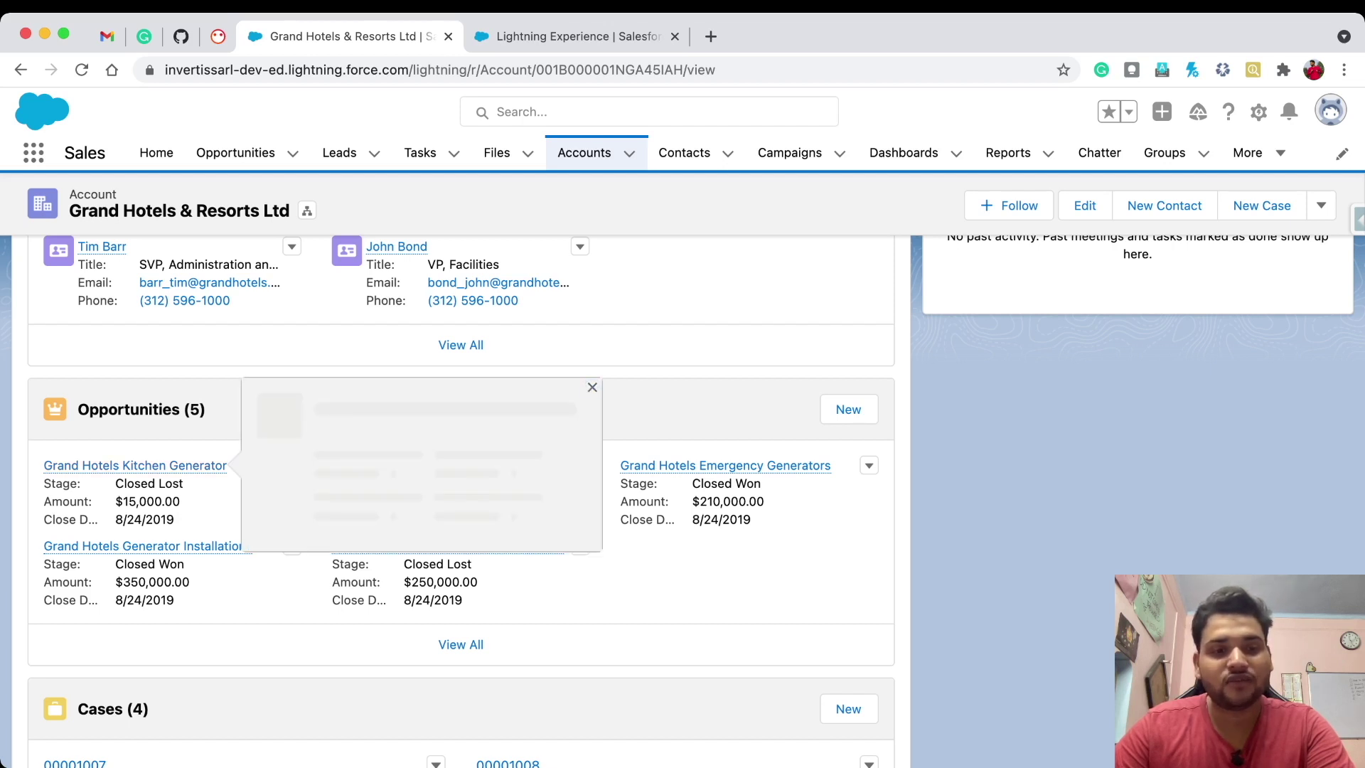
pyautogui.click(135, 465)
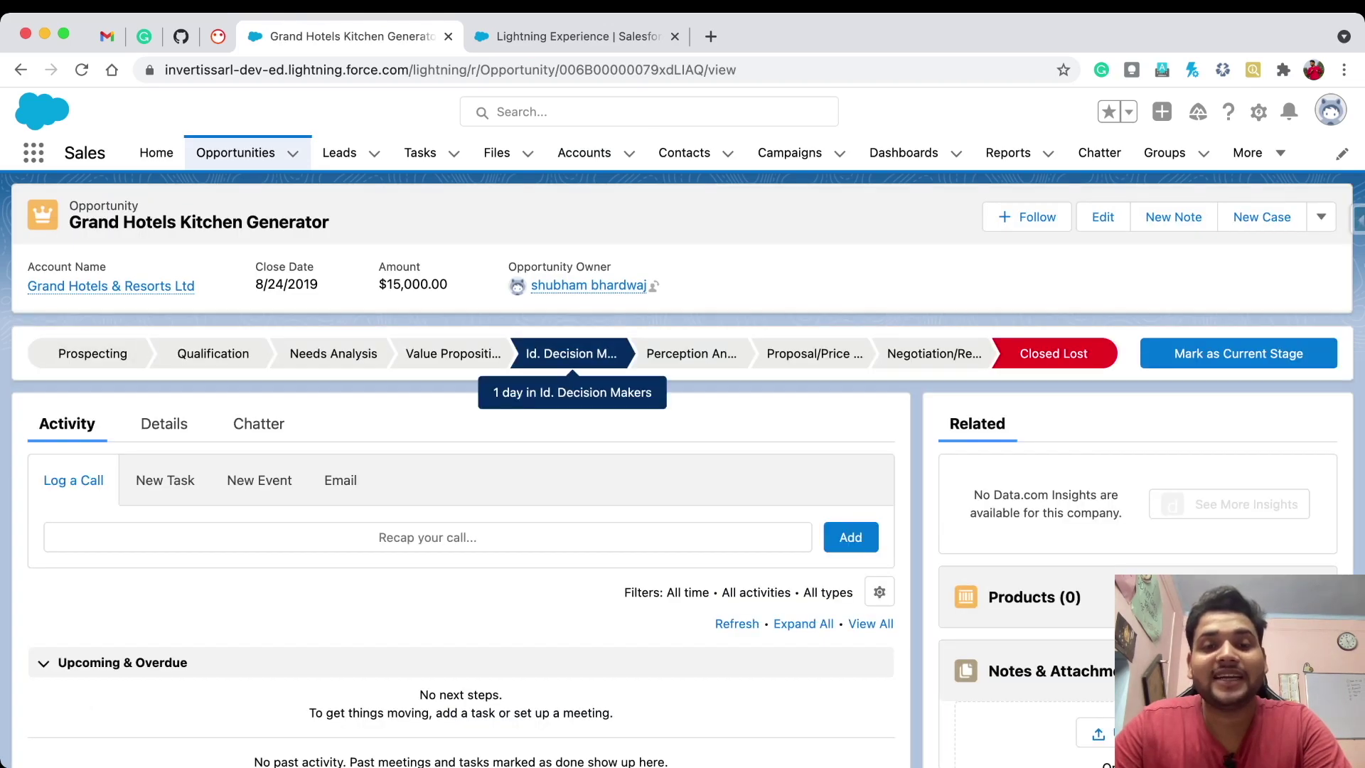
pyautogui.click(1237, 354)
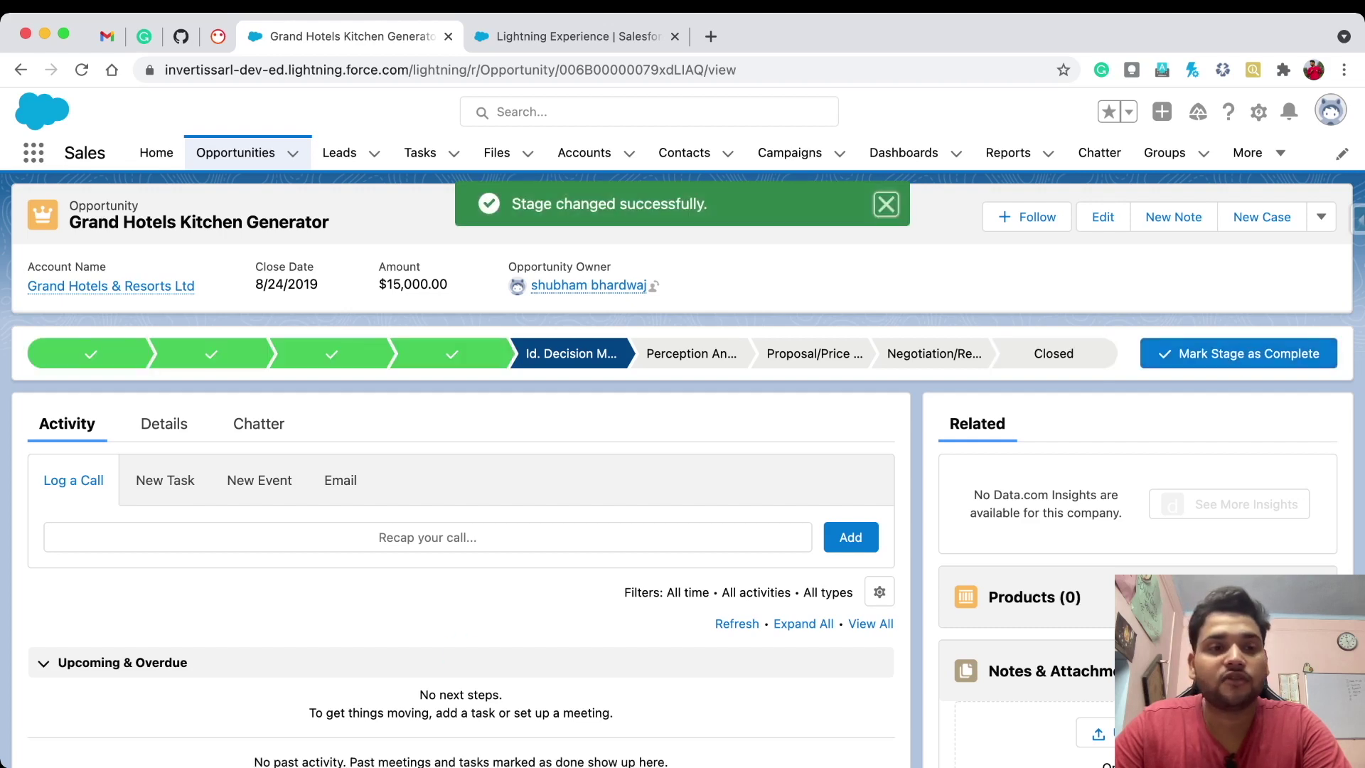
# - Return to the account, open its Grand Hotels SLA opportunity and make Id. Decision Makers the current stage
pyautogui.click(110, 286)
pyautogui.scroll(-3, 460, 498)
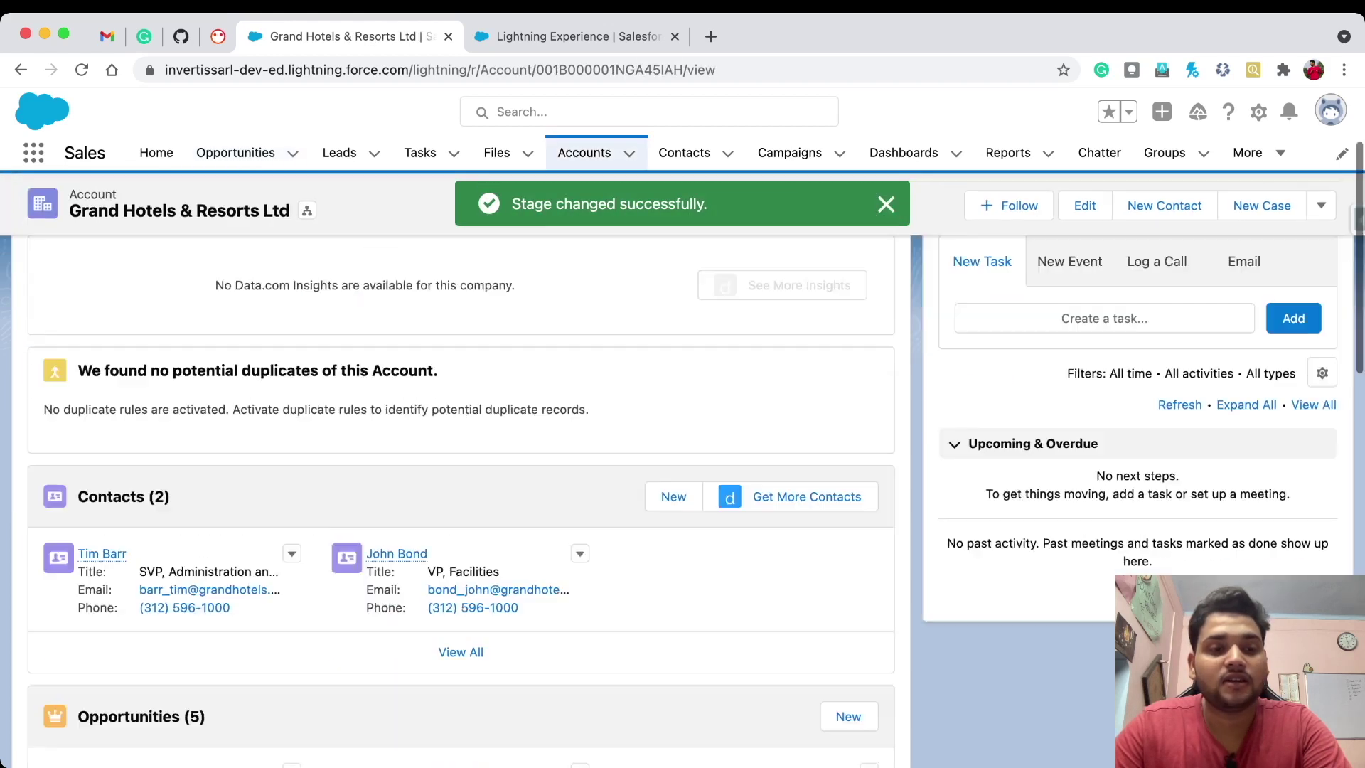
pyautogui.scroll(-3, 461, 498)
pyautogui.moveTo(383, 535)
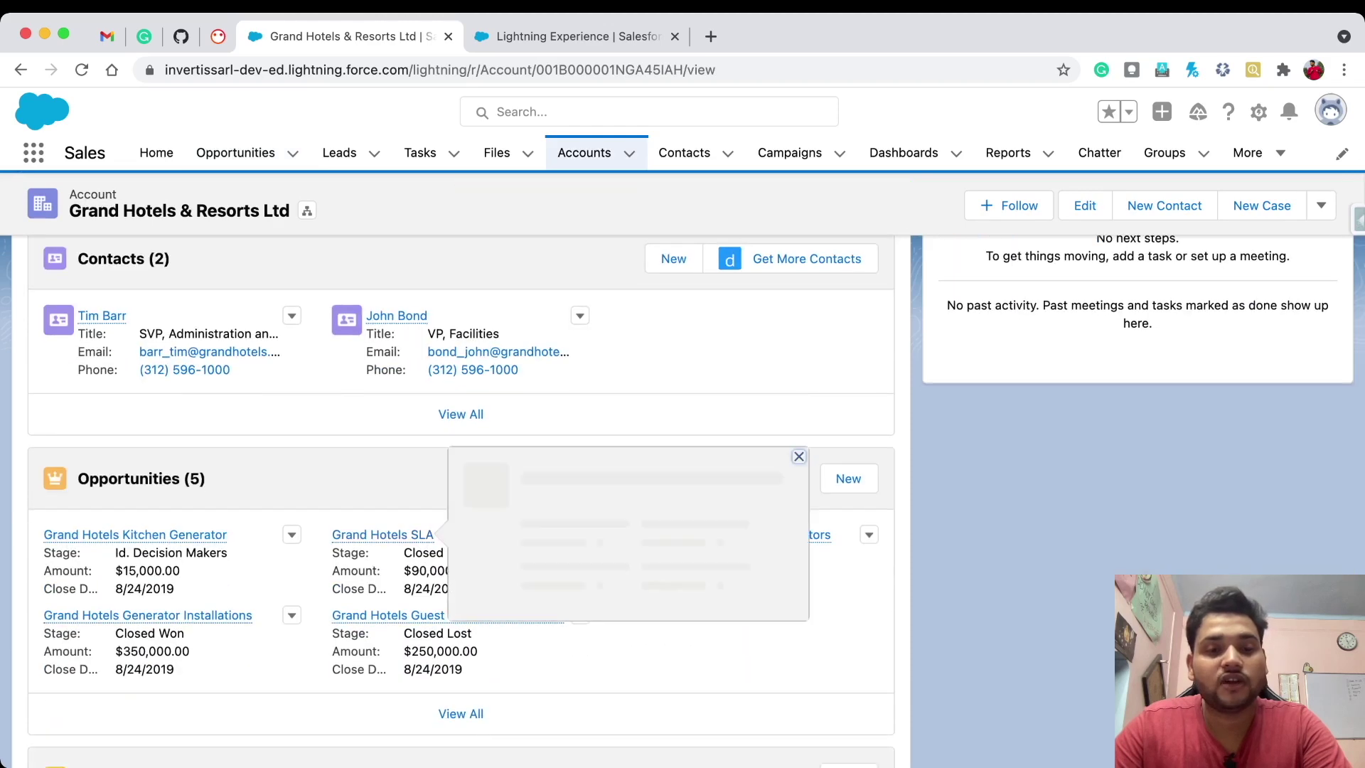
pyautogui.click(382, 534)
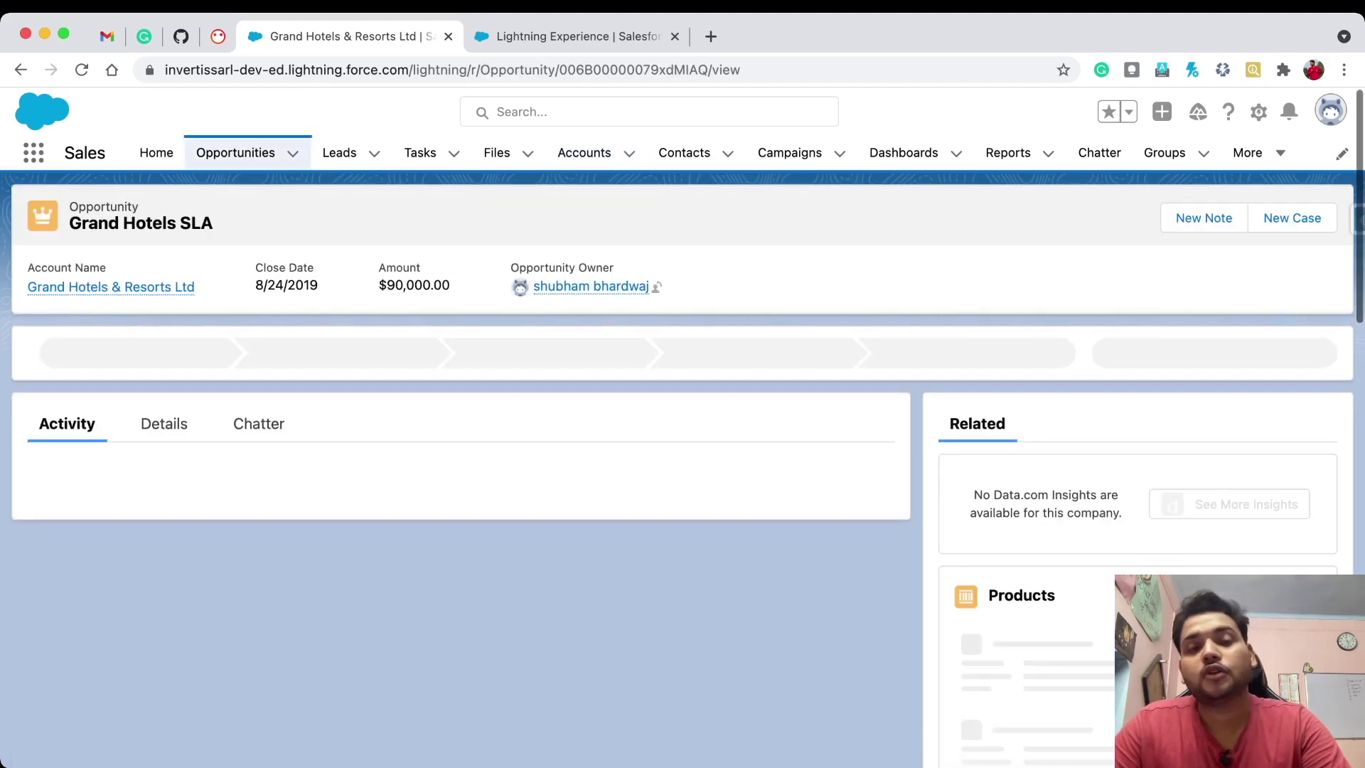
pyautogui.click(572, 354)
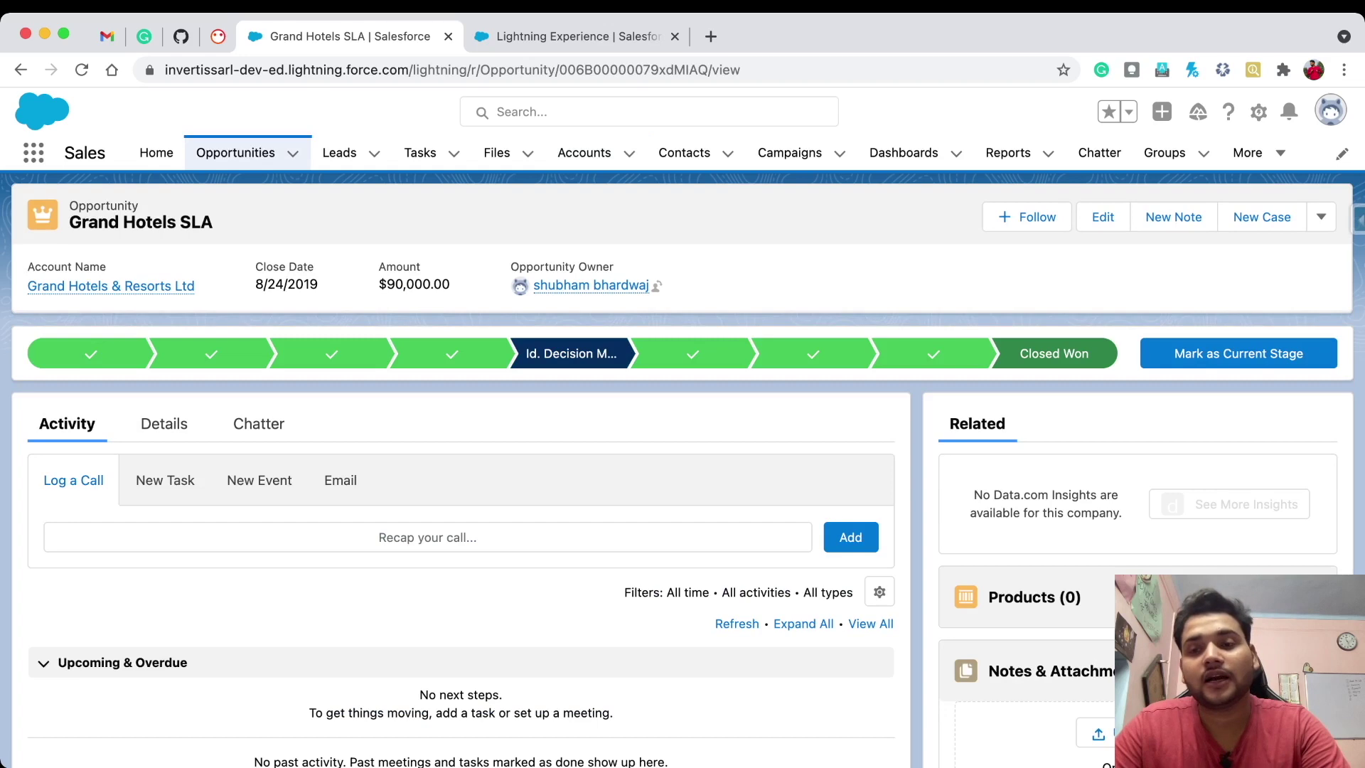
pyautogui.click(1239, 354)
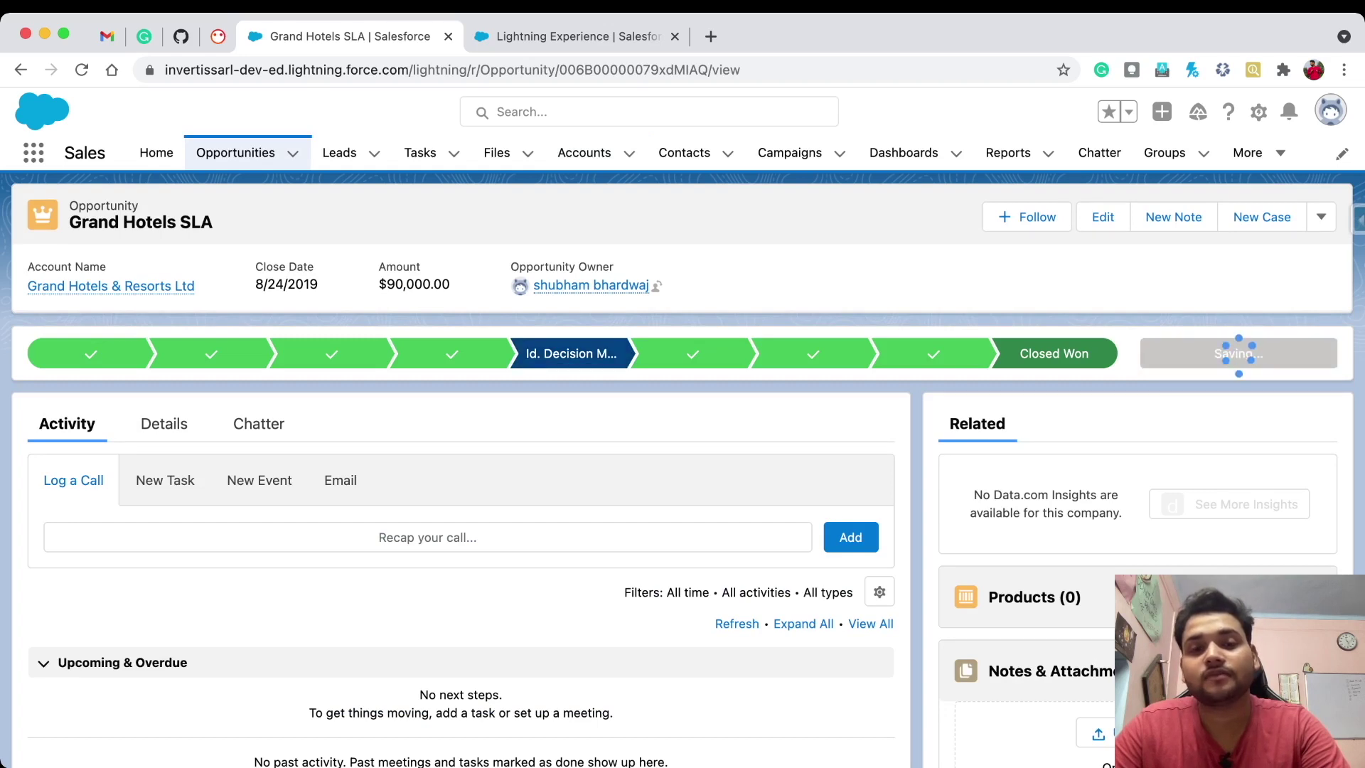
# - Return to the Grand Hotels & Resorts Ltd account and review the stages of its related opportunities
pyautogui.click(111, 286)
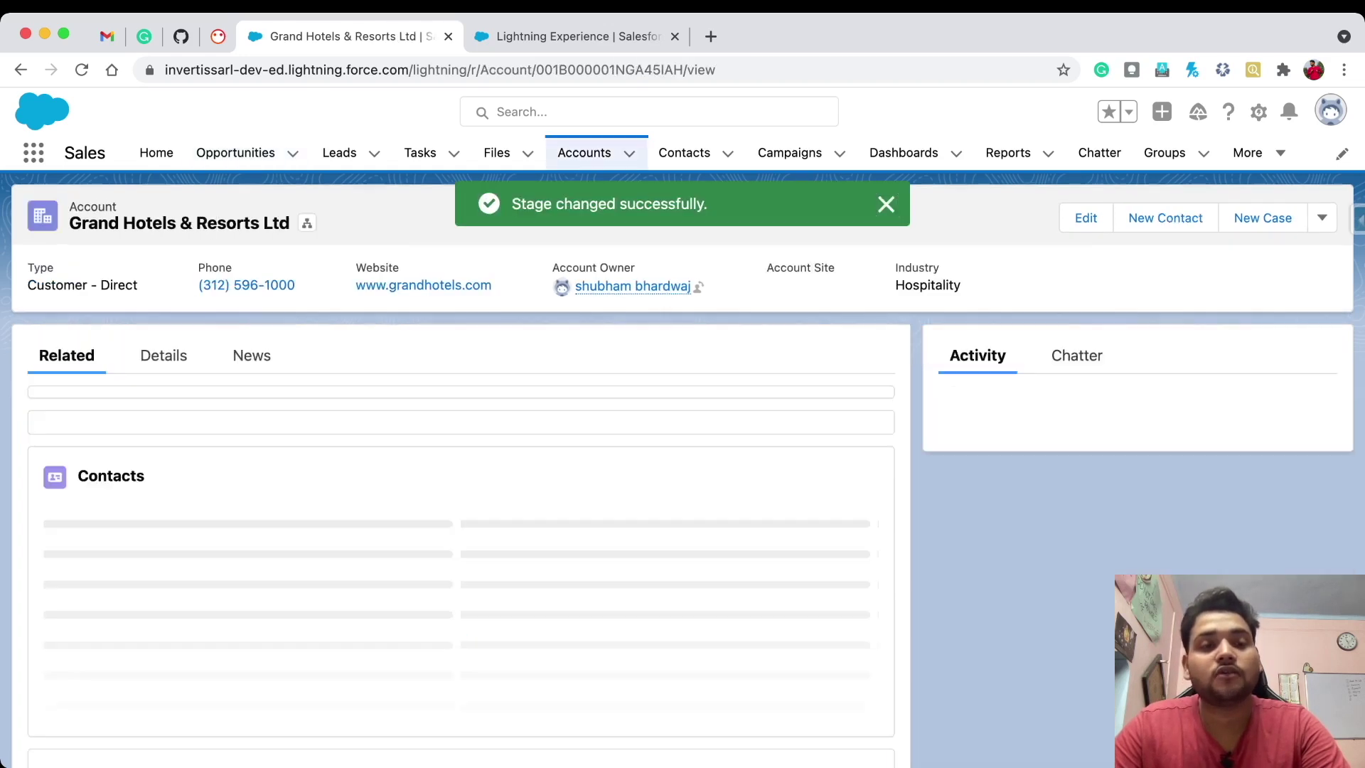
pyautogui.scroll(-7, 460, 470)
pyautogui.scroll(-2, 460, 470)
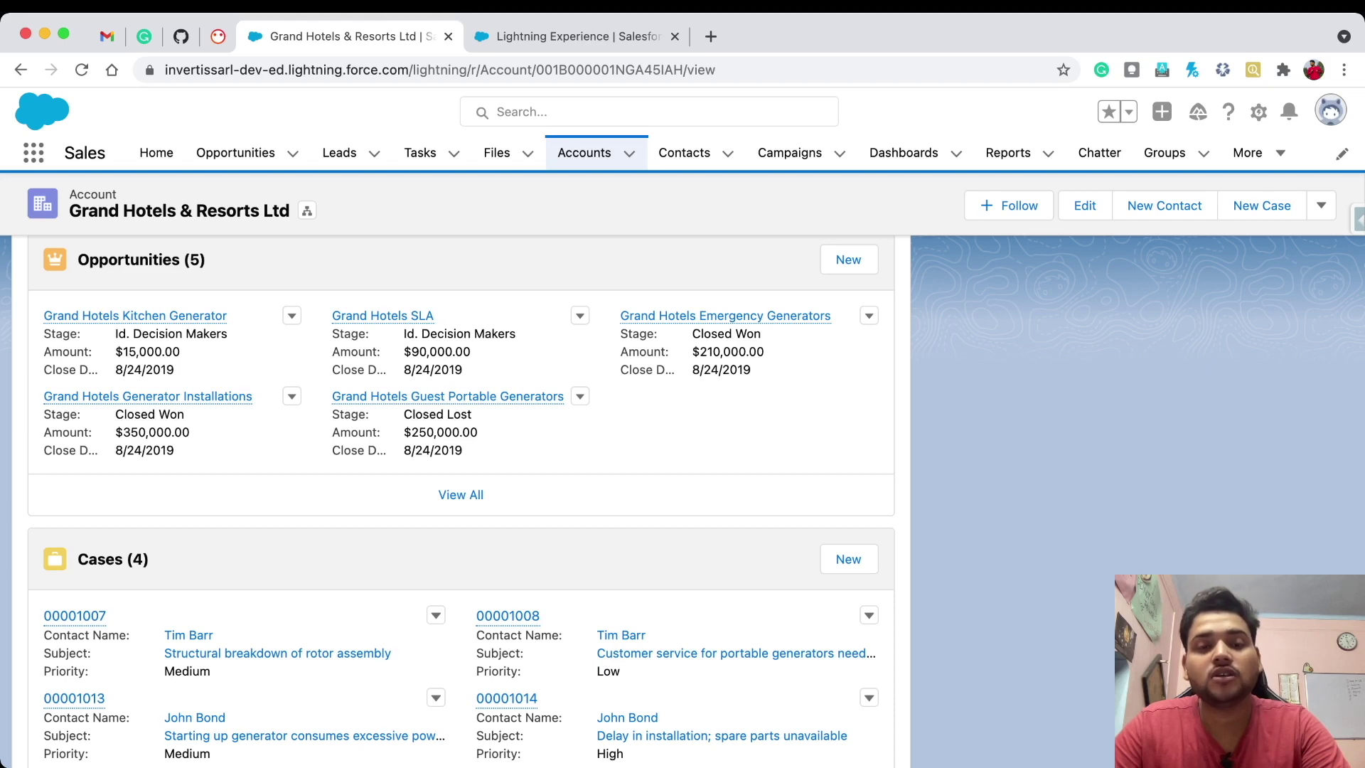
pyautogui.scroll(8, 461, 497)
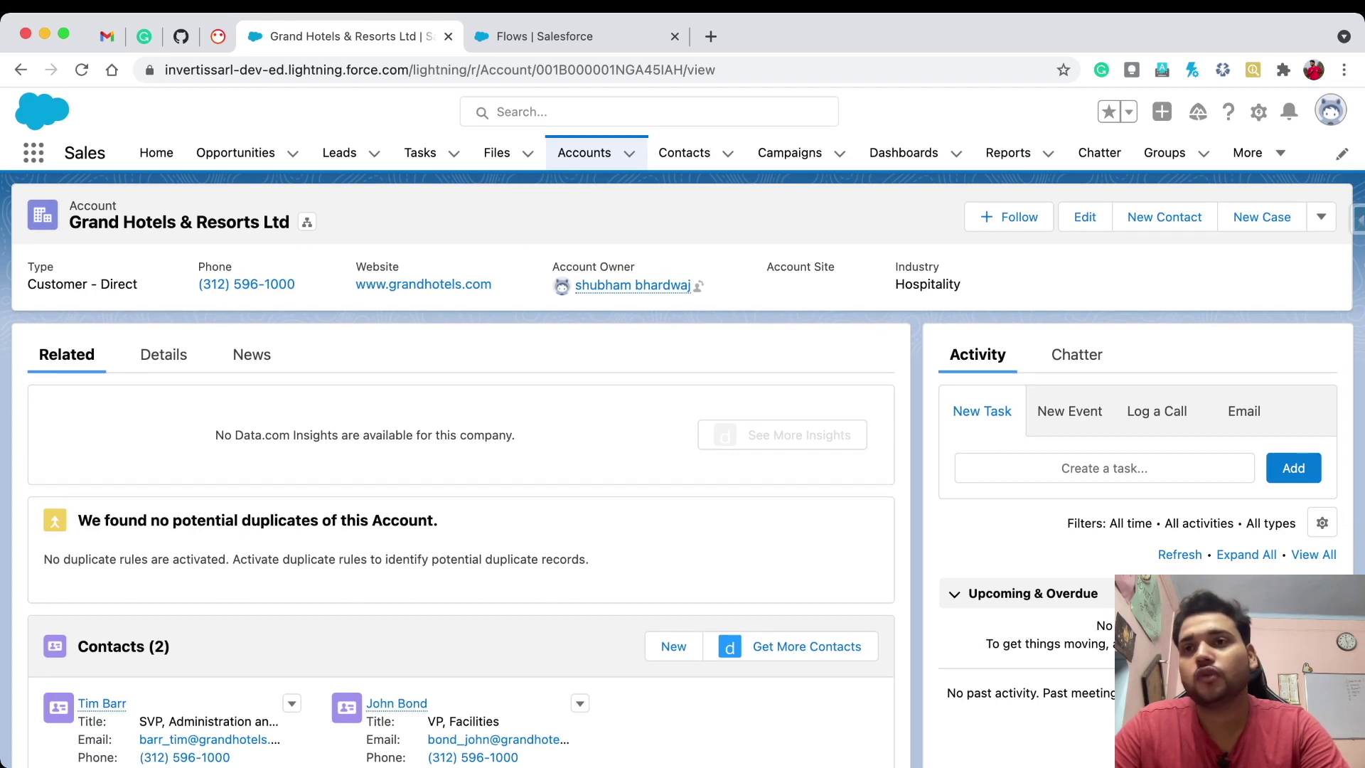
pyautogui.scroll(-7, 461, 469)
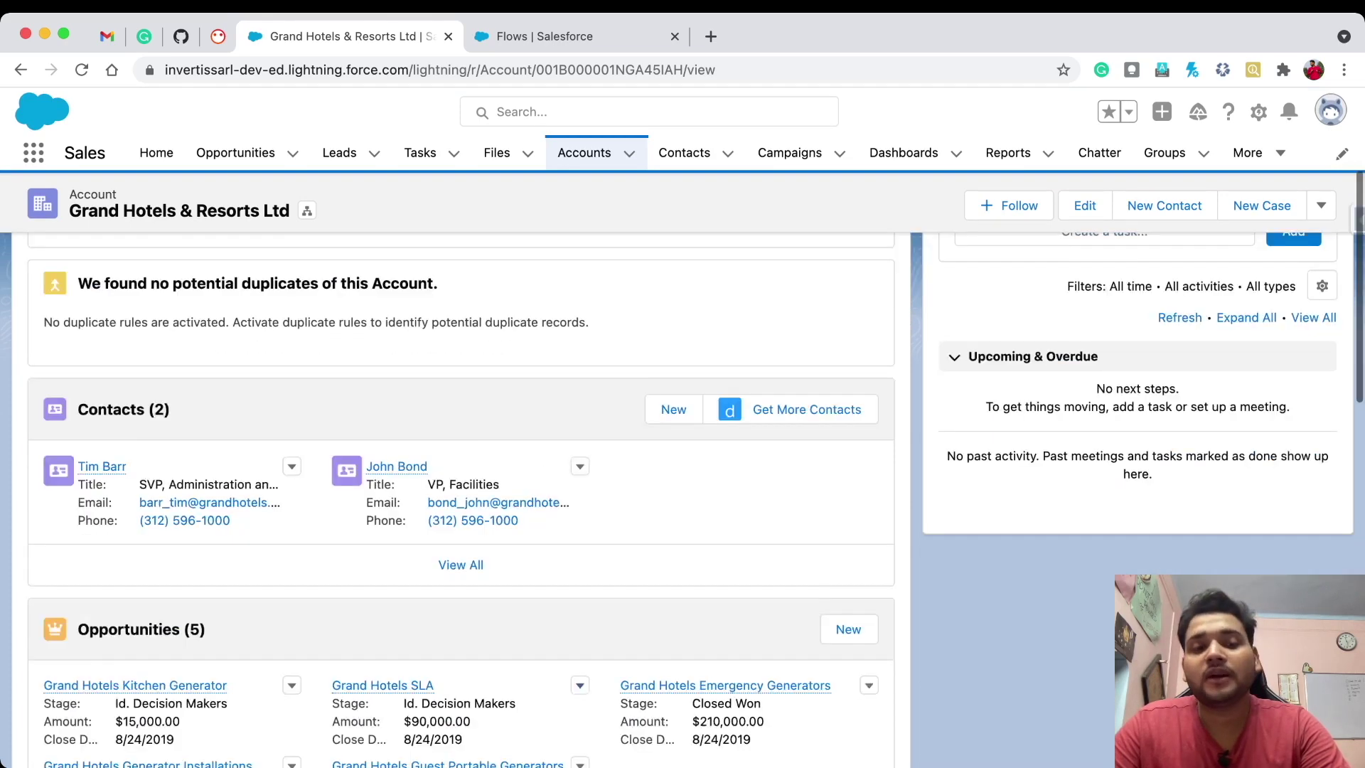
pyautogui.scroll(-2, 461, 498)
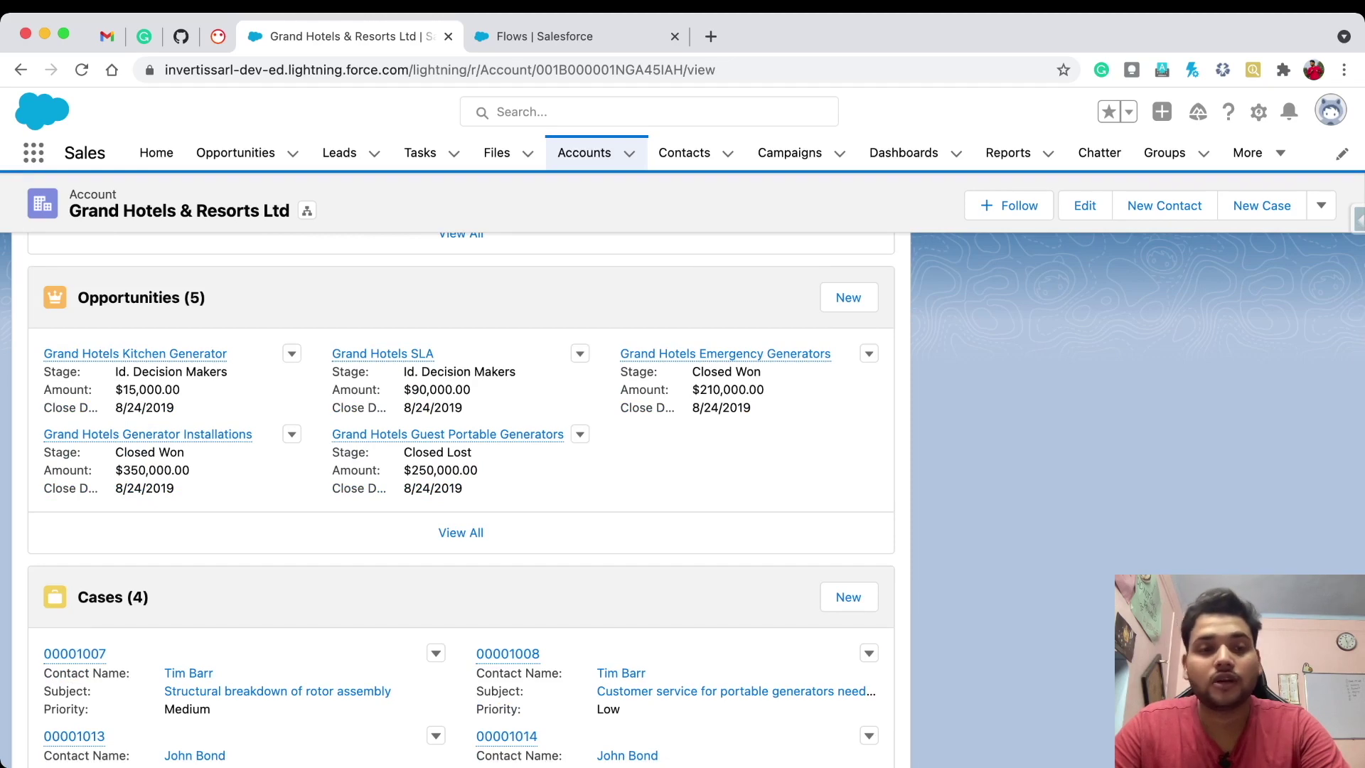
# - Clear Out of Business in the account's details and save the record
pyautogui.scroll(10, 461, 470)
pyautogui.click(161, 354)
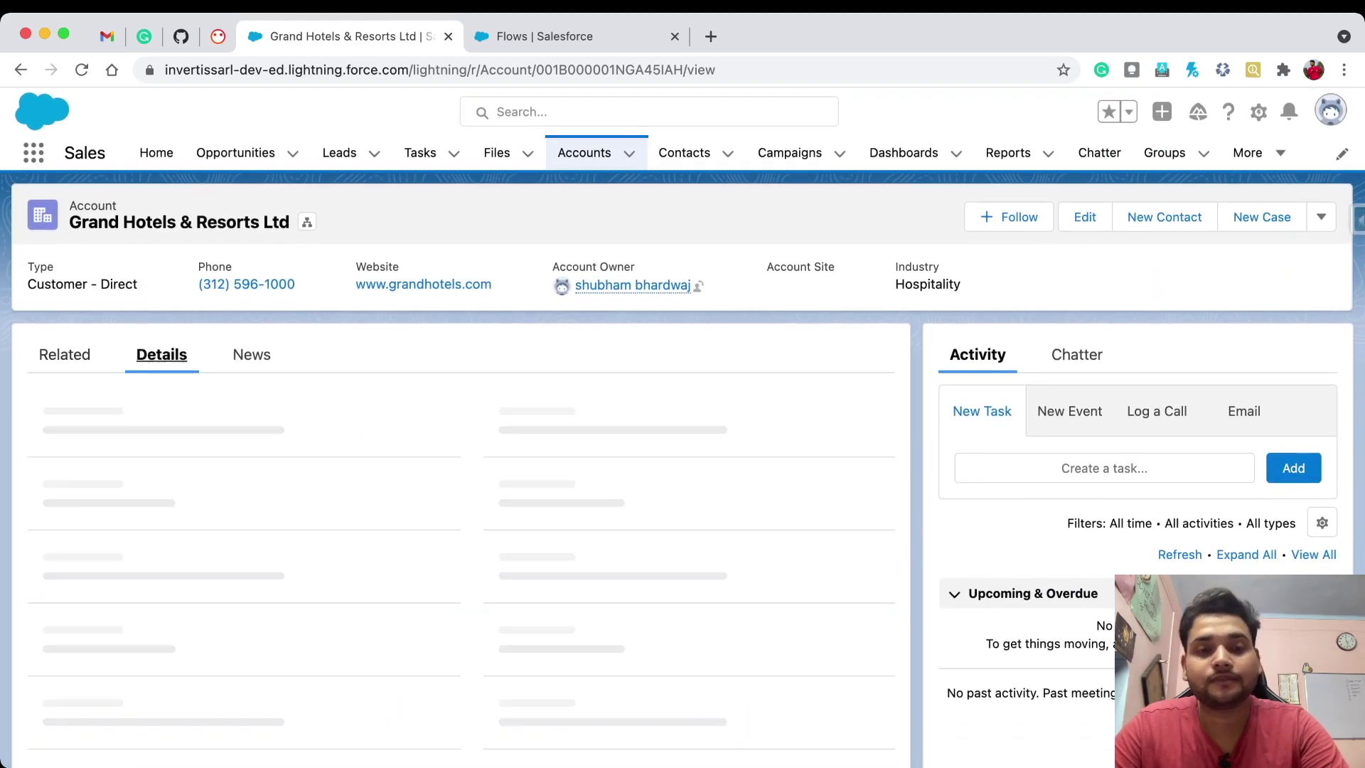
pyautogui.scroll(-3, 872, 475)
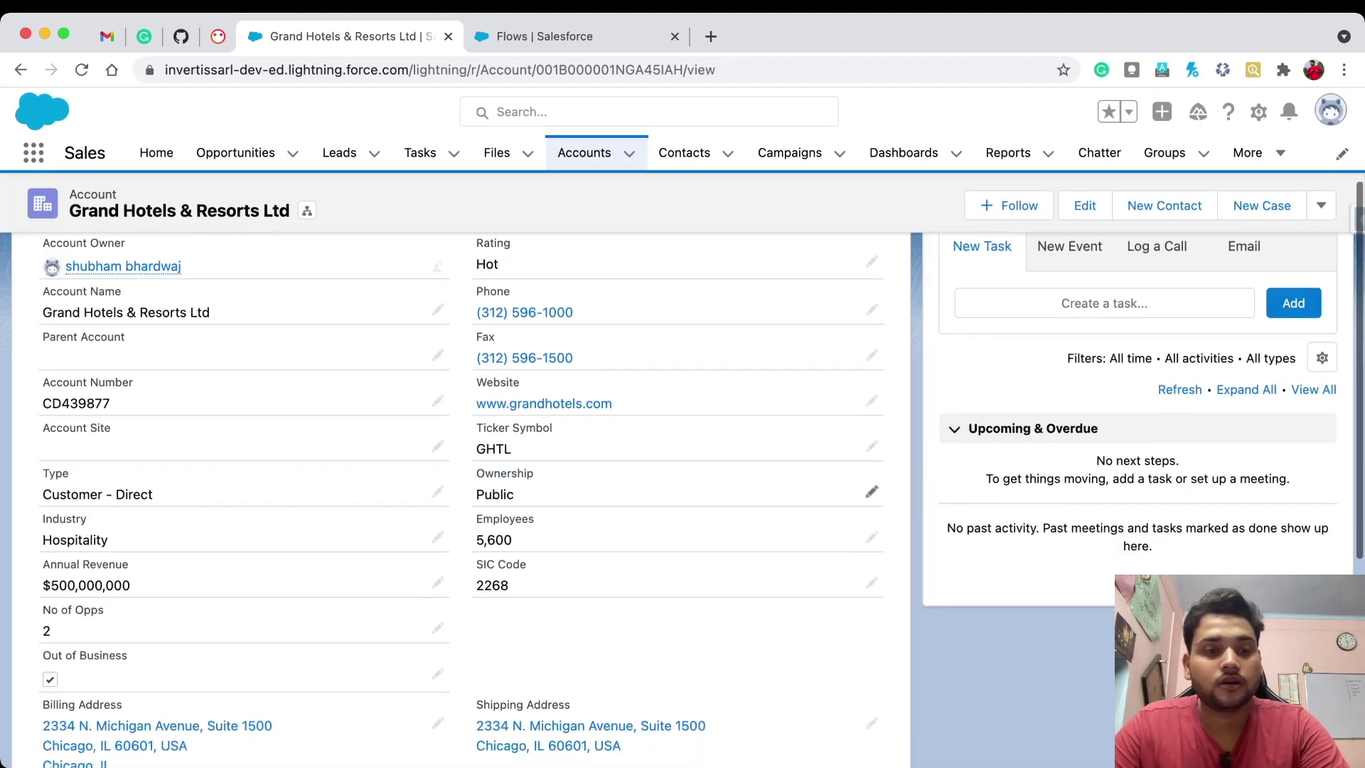
pyautogui.scroll(-2, 871, 492)
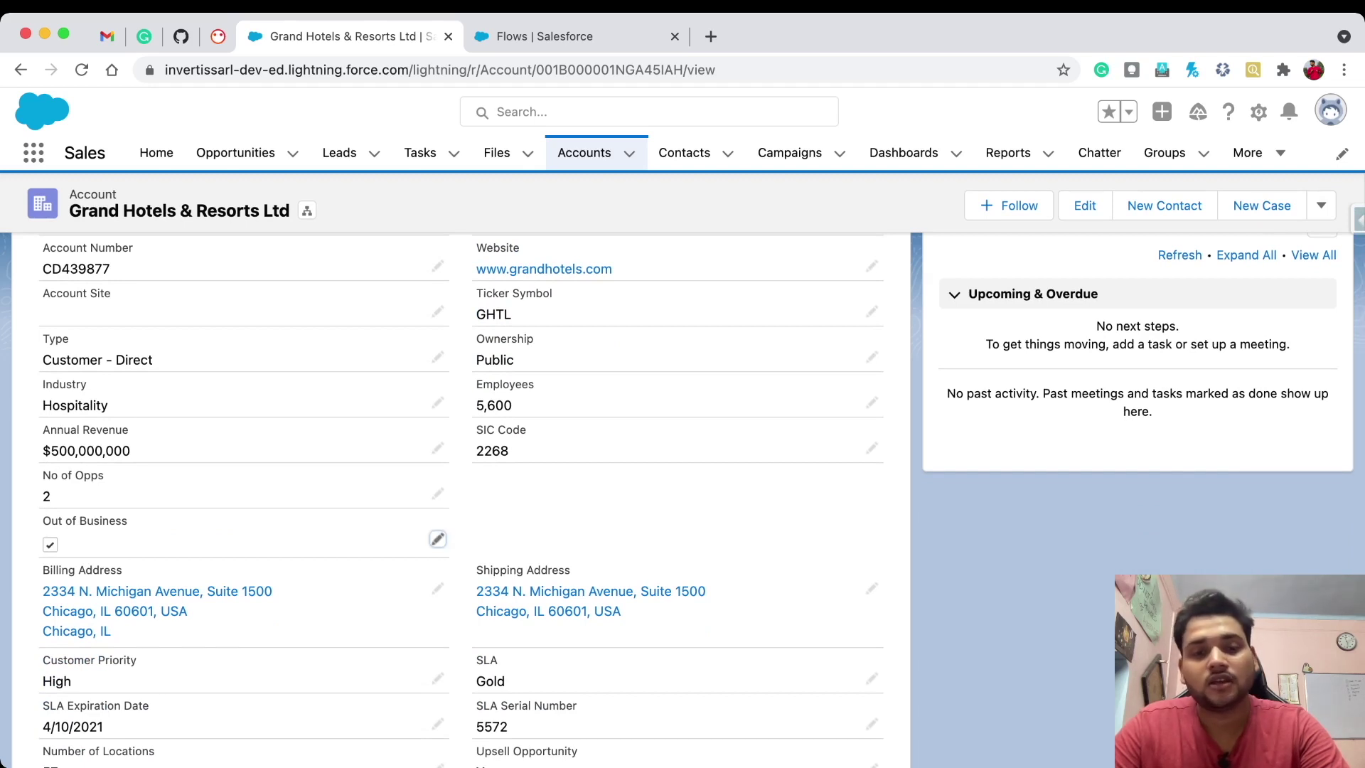
pyautogui.click(437, 539)
pyautogui.press('space')
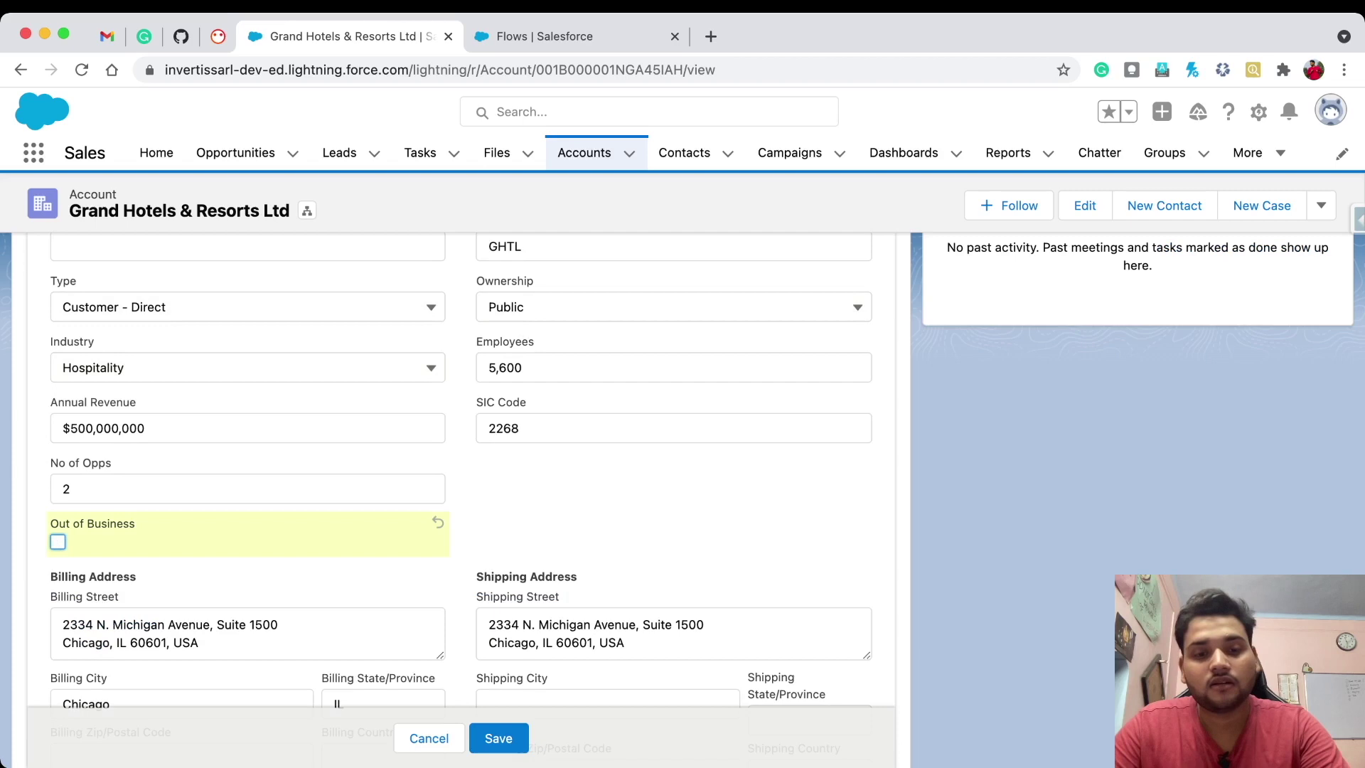
pyautogui.click(498, 738)
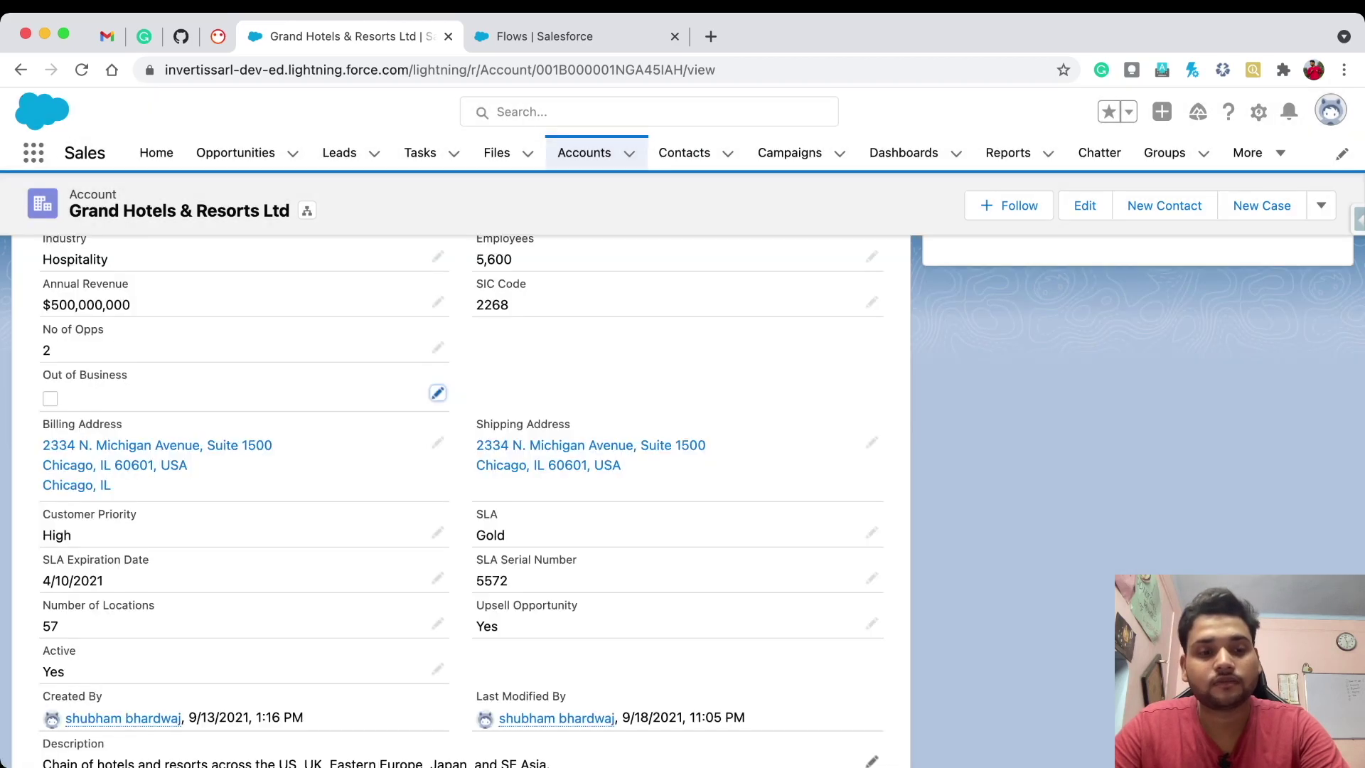
# - Recheck the related opportunities' stages, then mark the account as Out of Business and save it
pyautogui.scroll(10, 462, 498)
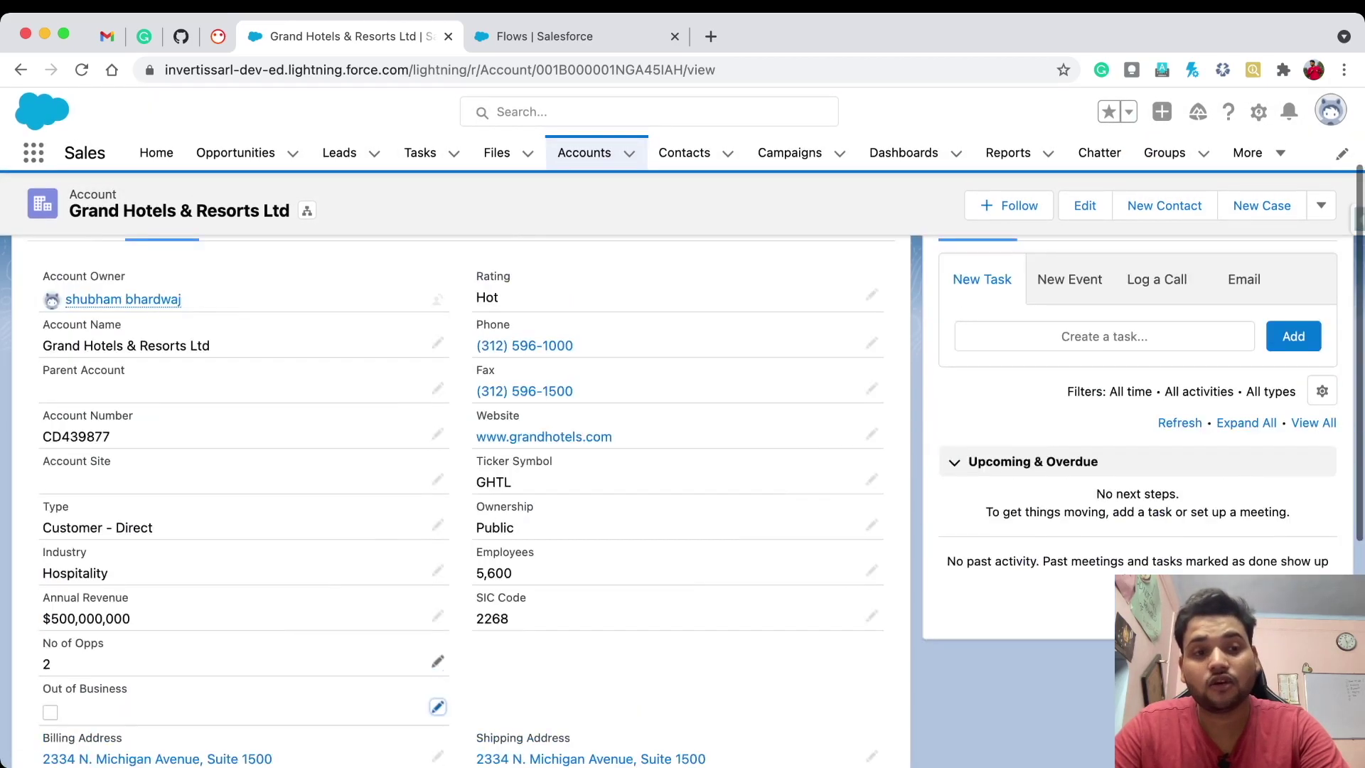
pyautogui.click(66, 358)
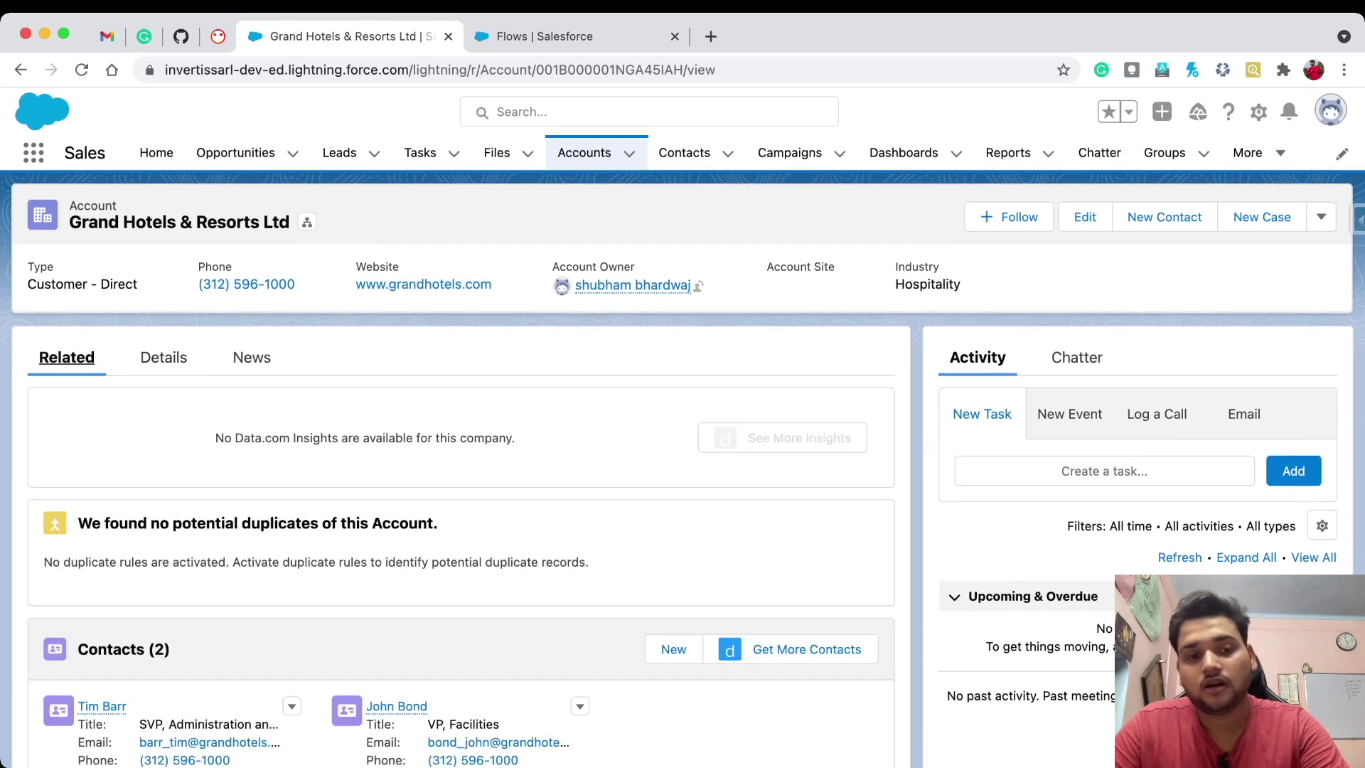
pyautogui.scroll(-7, 462, 497)
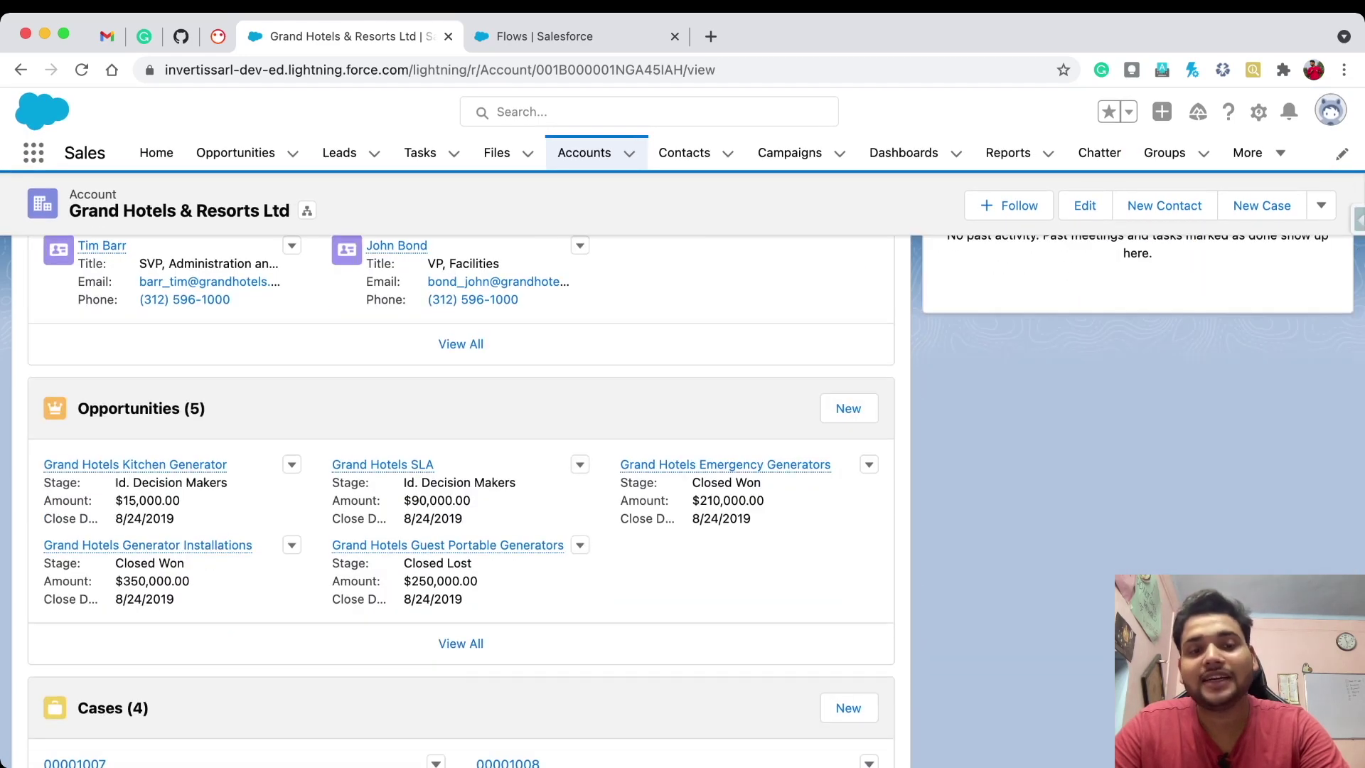
pyautogui.scroll(7, 462, 498)
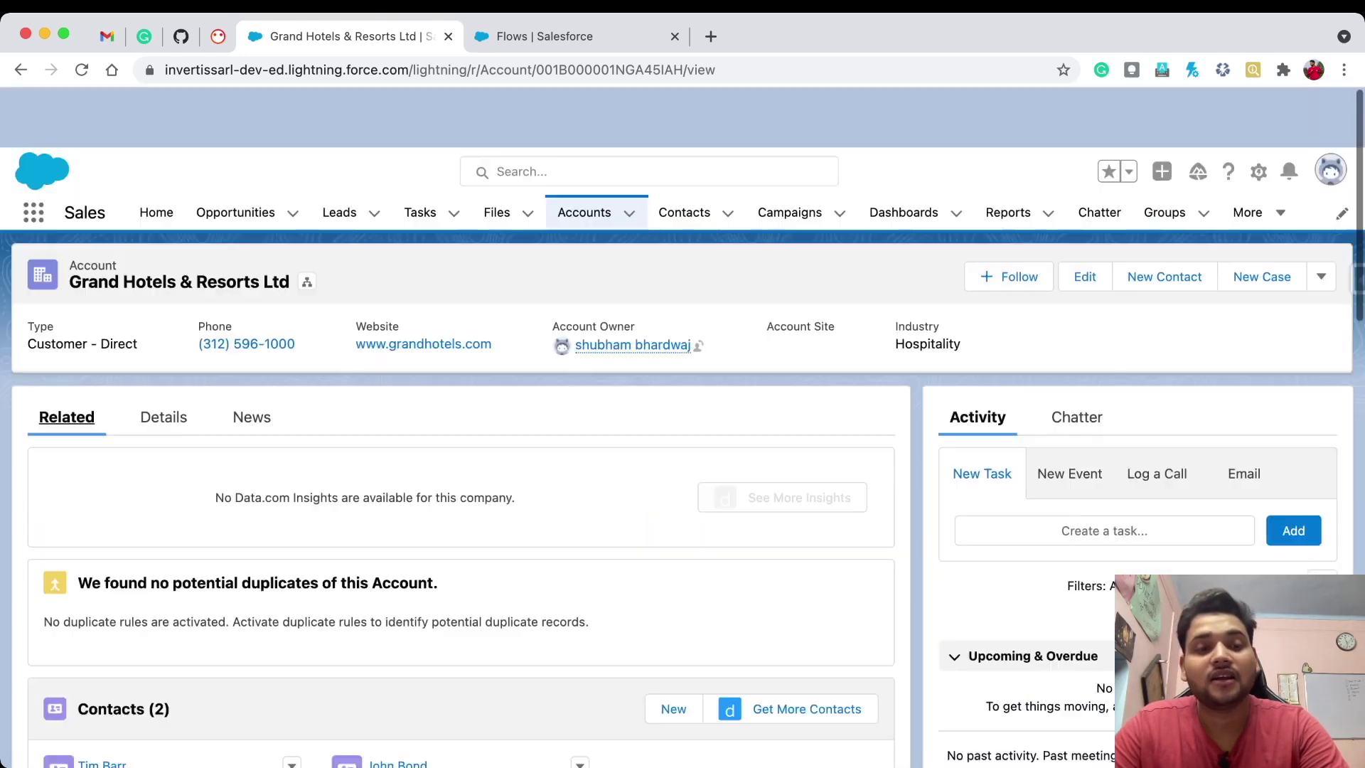
pyautogui.click(163, 359)
pyautogui.scroll(-4, 320, 518)
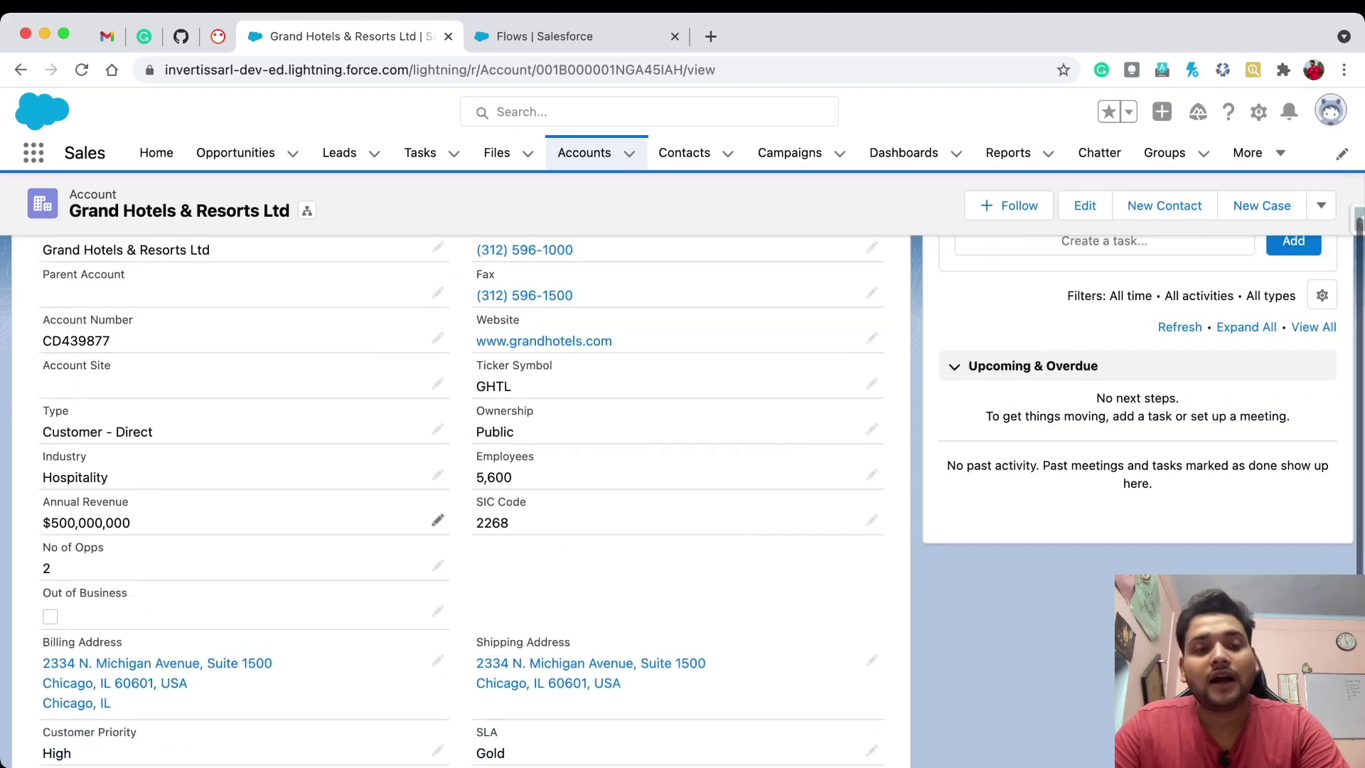
pyautogui.click(438, 600)
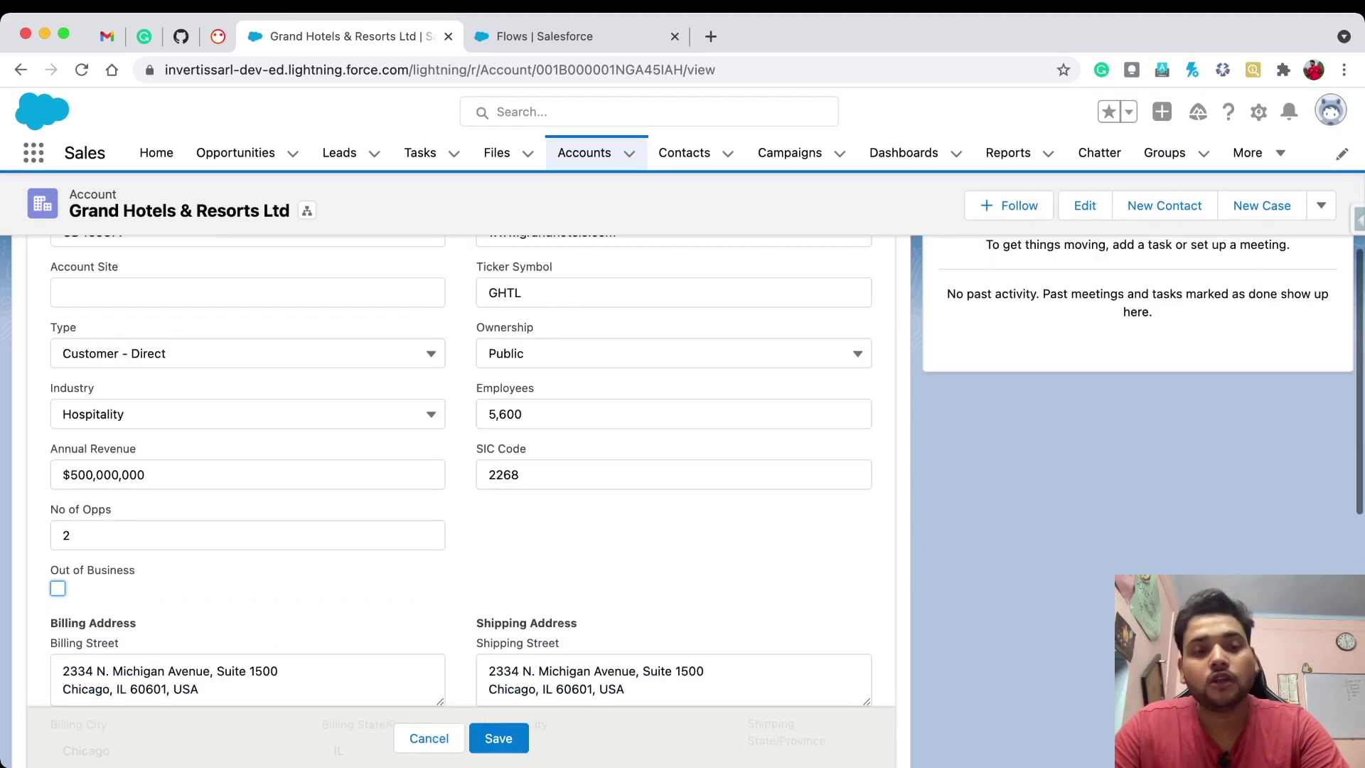
pyautogui.click(58, 588)
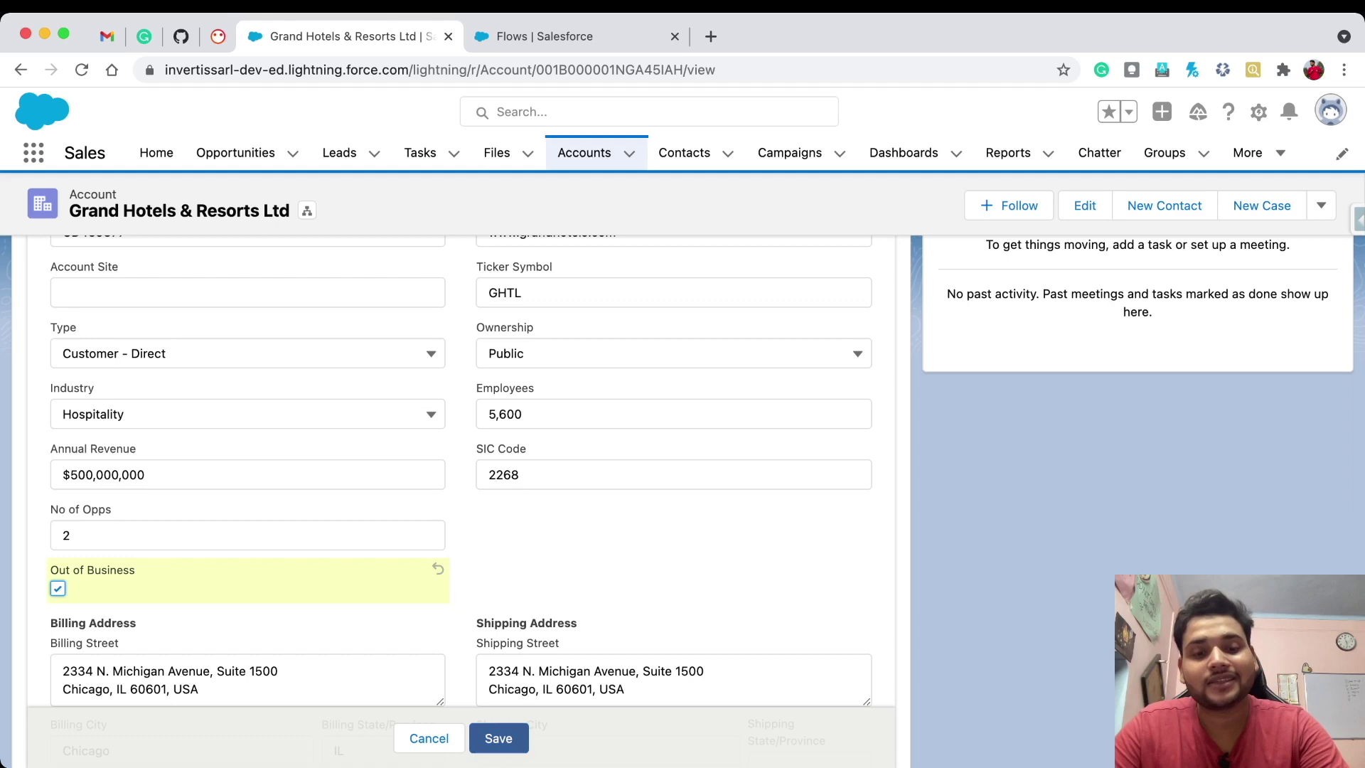
pyautogui.click(499, 738)
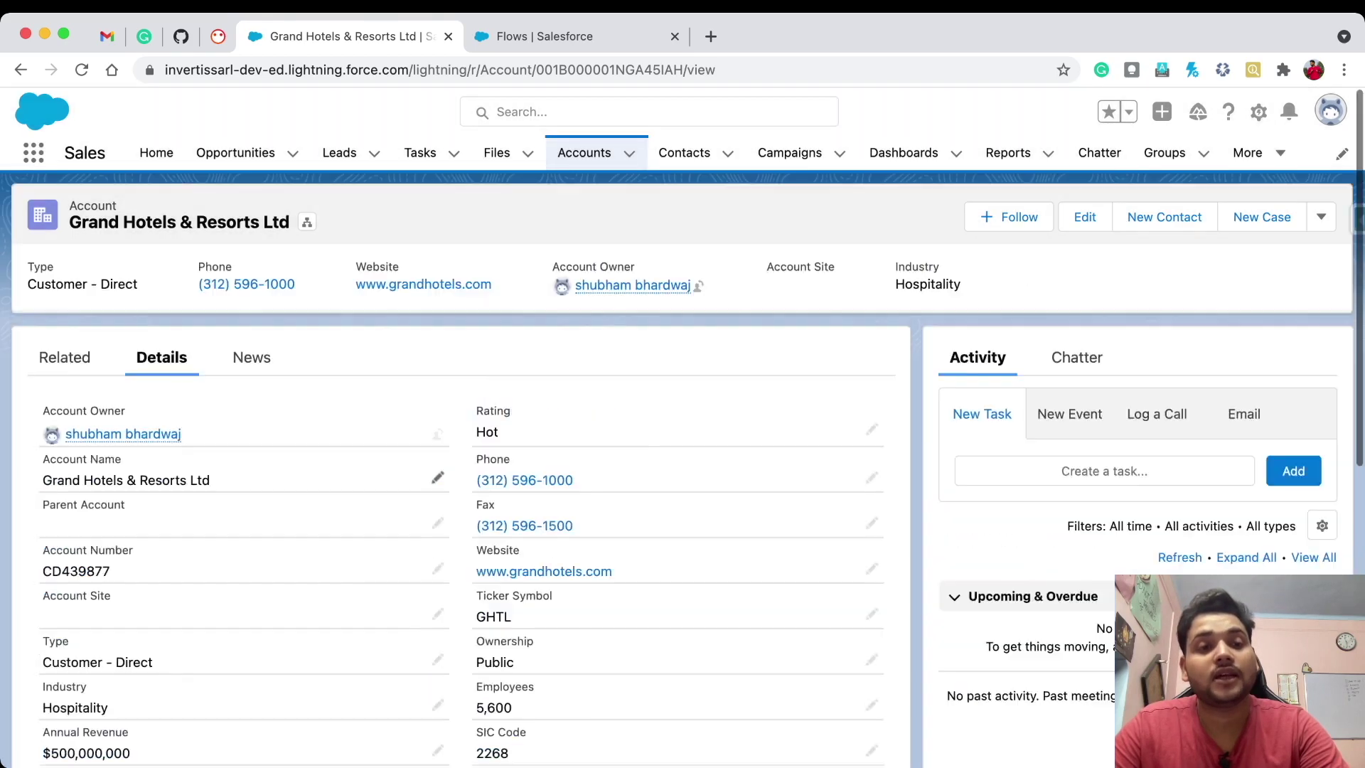
# - Check the stages of the account's related opportunities after the Out of Business update
pyautogui.click(64, 357)
pyautogui.scroll(-5, 461, 498)
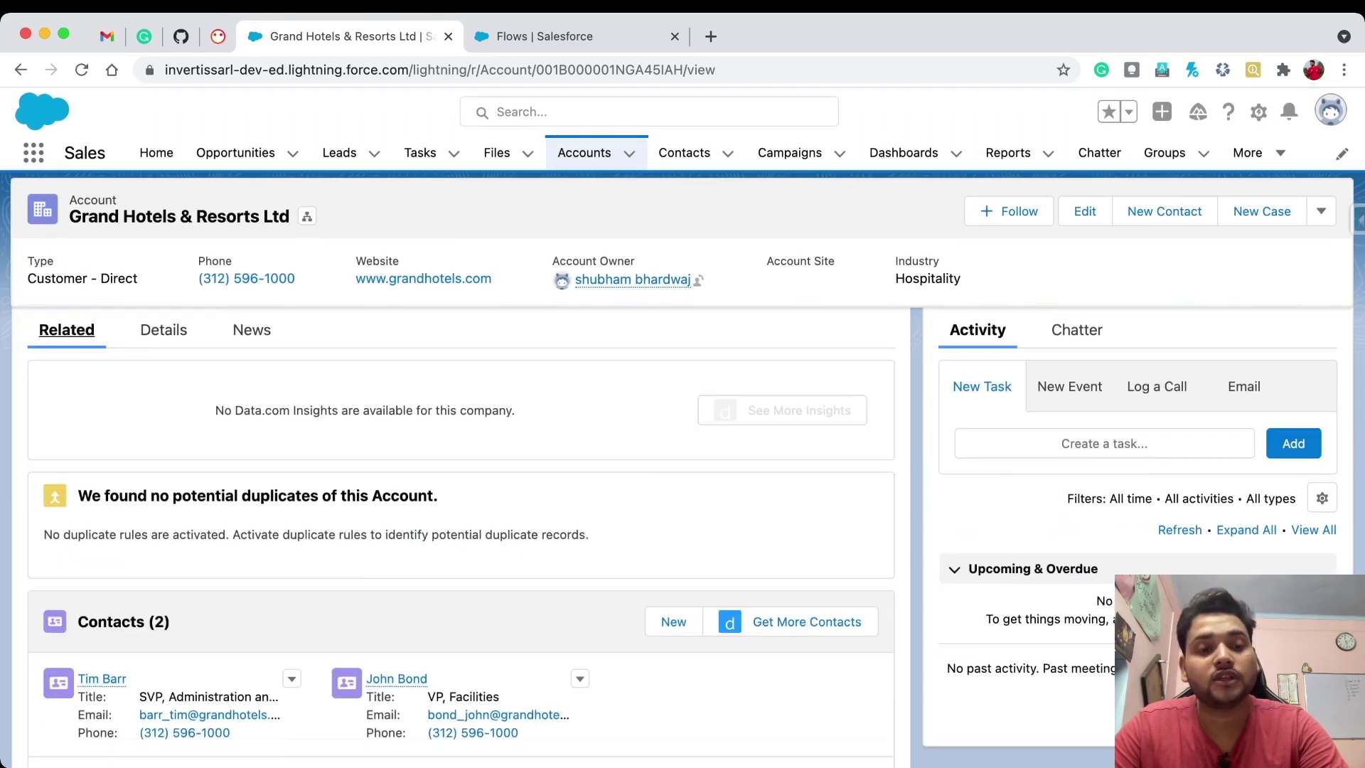
pyautogui.scroll(-1, 460, 498)
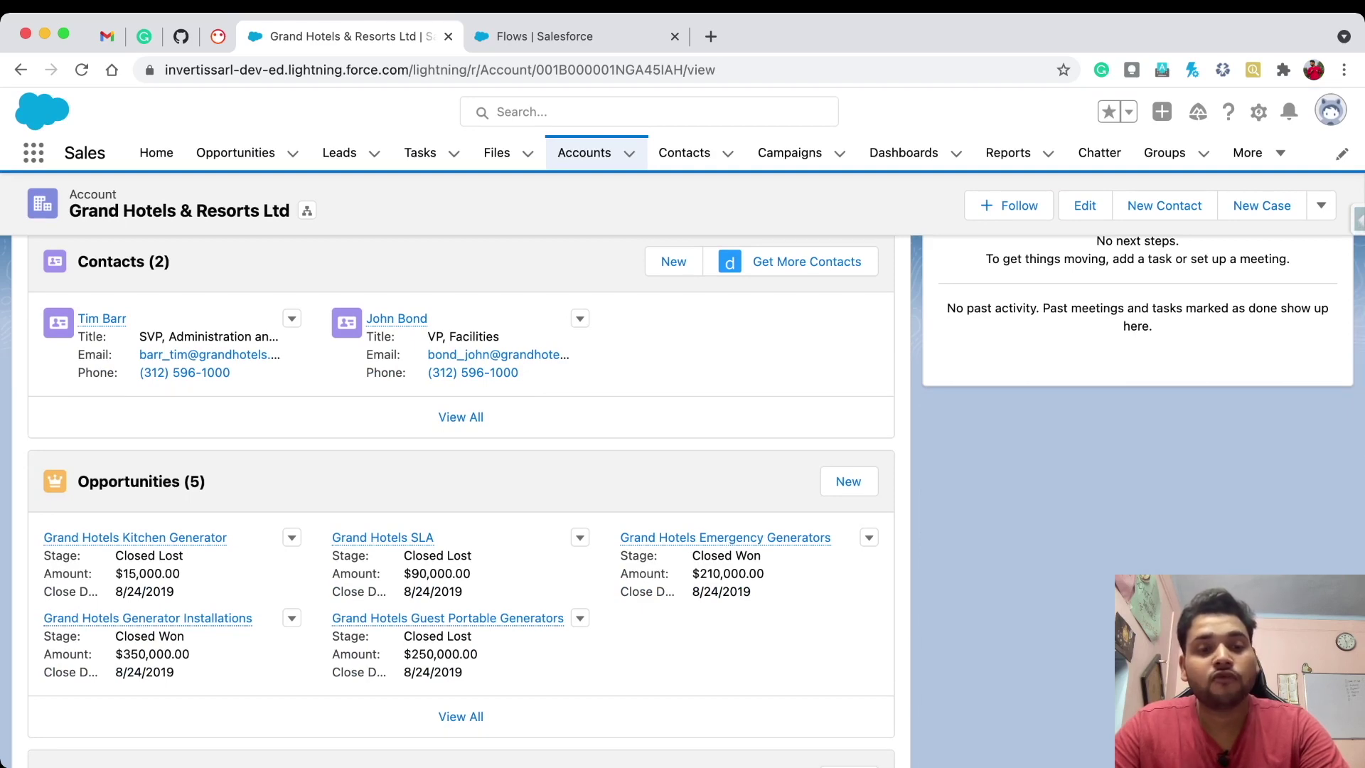
pyautogui.scroll(6, 461, 498)
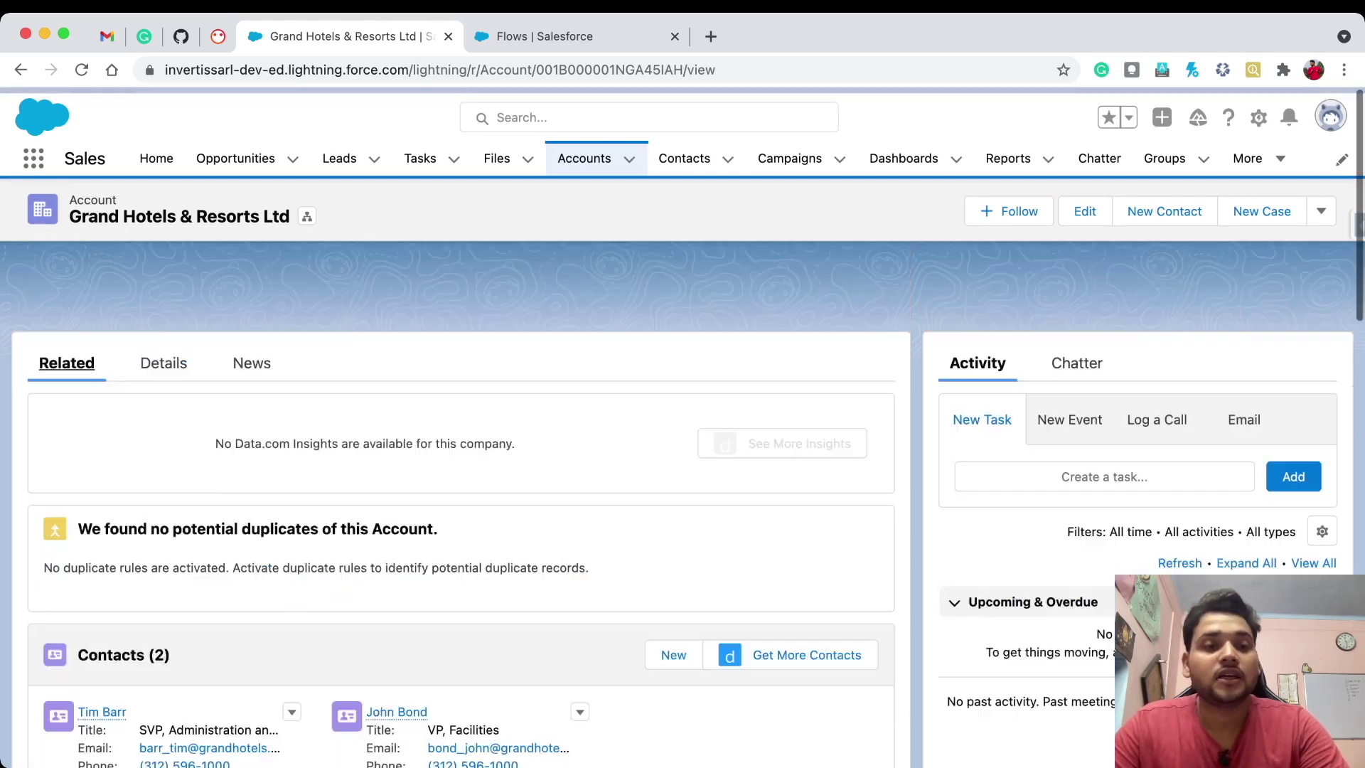
# - Clear Out of Business in the Grand Hotels & Resorts Ltd account's details and save the record
pyautogui.click(163, 357)
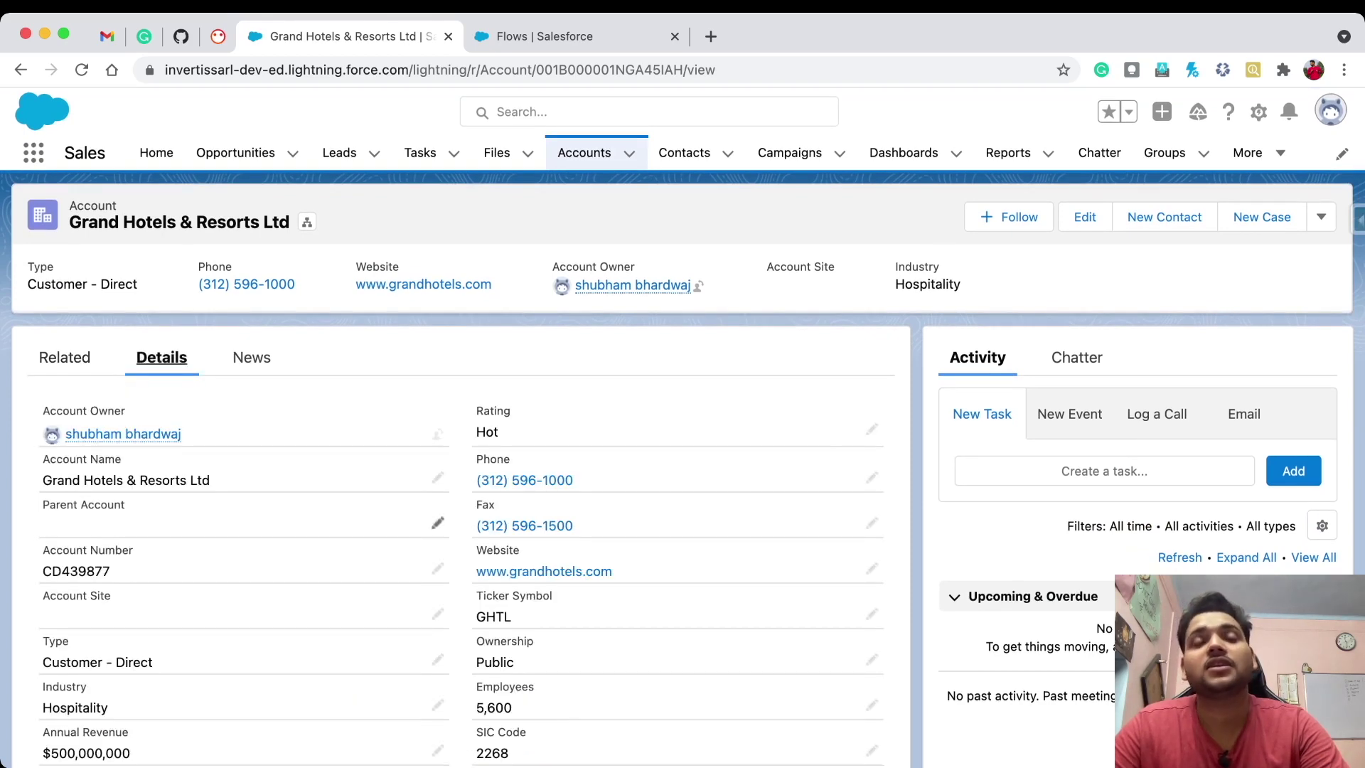
pyautogui.scroll(-3, 438, 497)
pyautogui.click(438, 599)
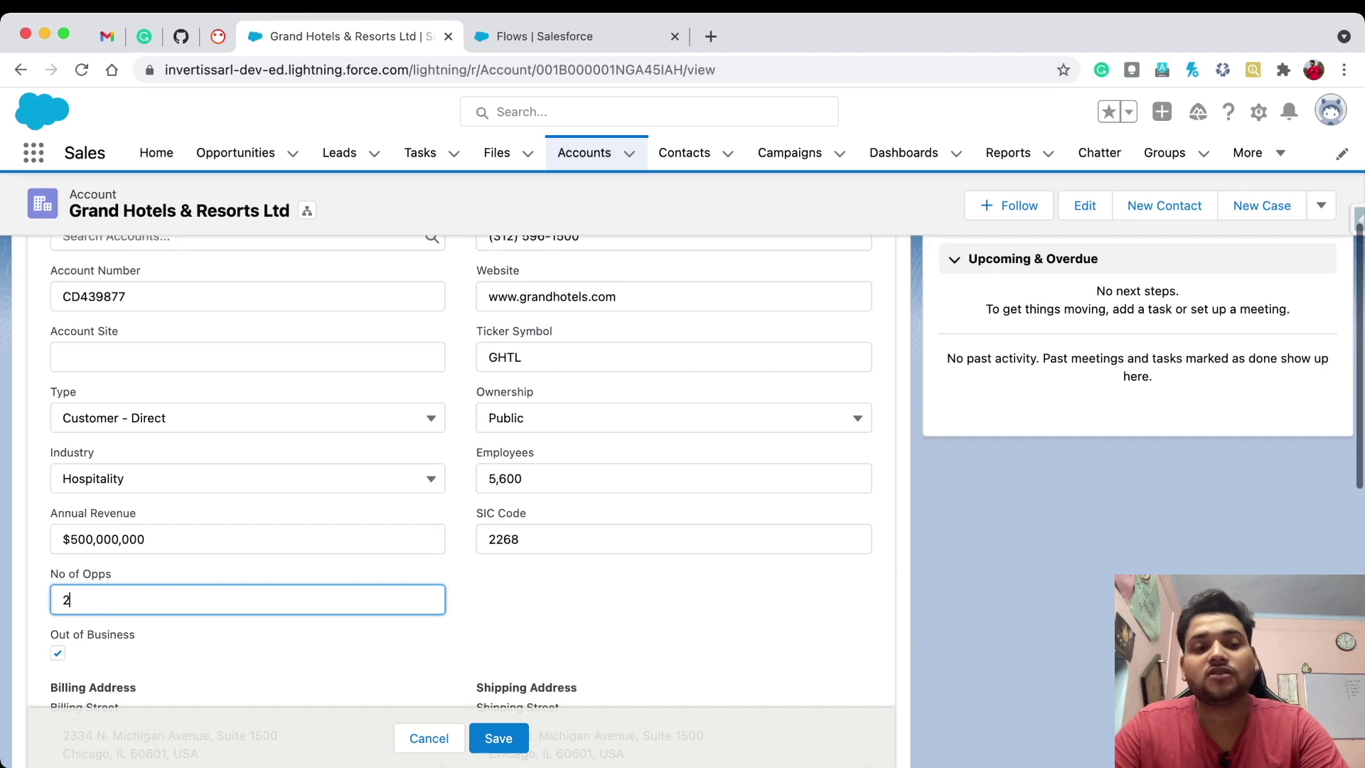
pyautogui.scroll(-3, 455, 498)
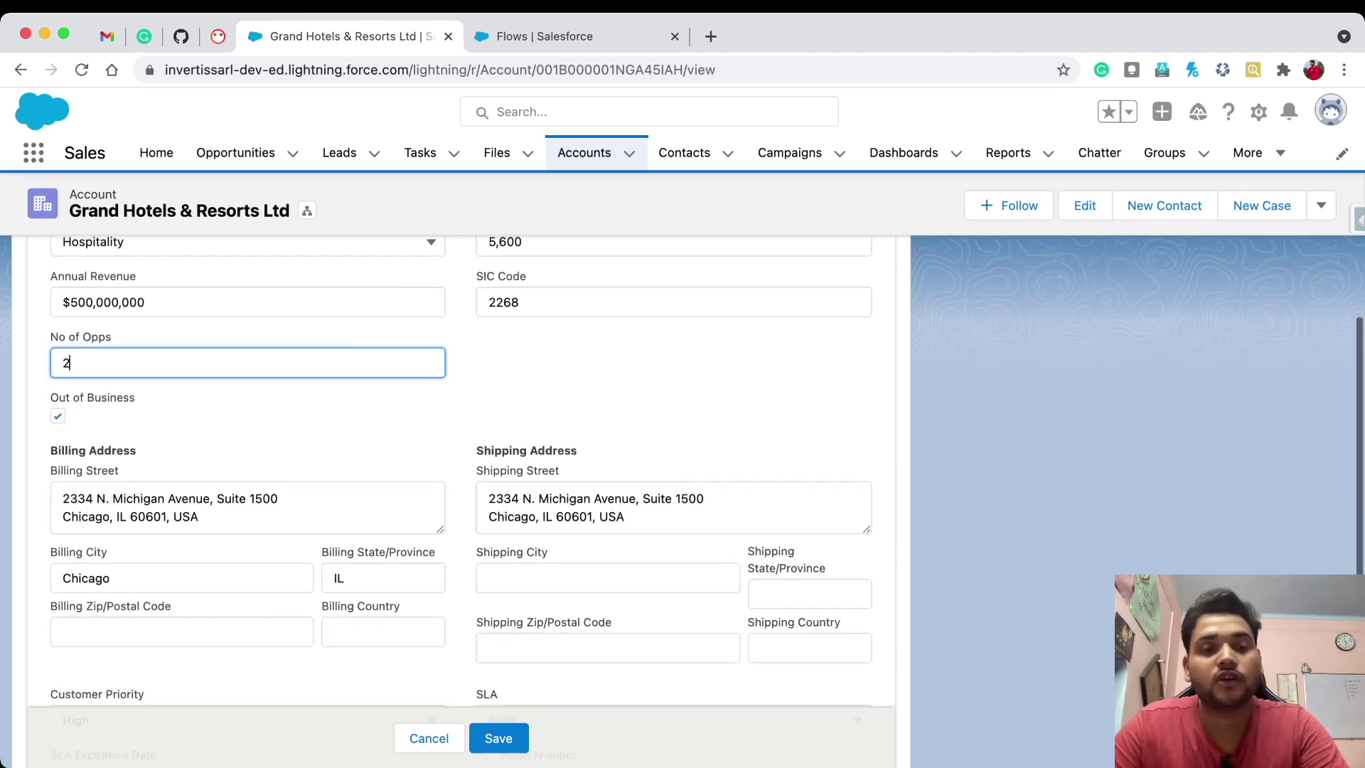
pyautogui.press('Tab')
pyautogui.press('space')
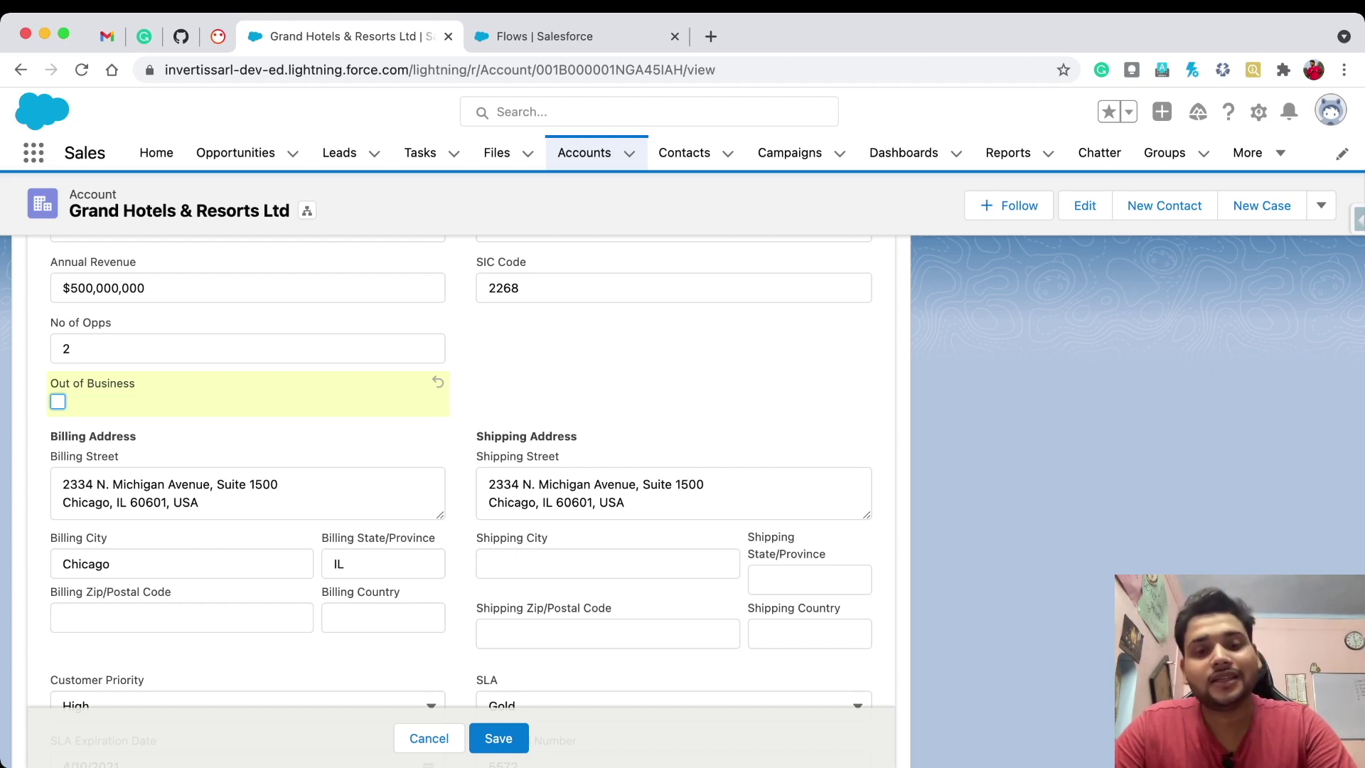
pyautogui.click(498, 738)
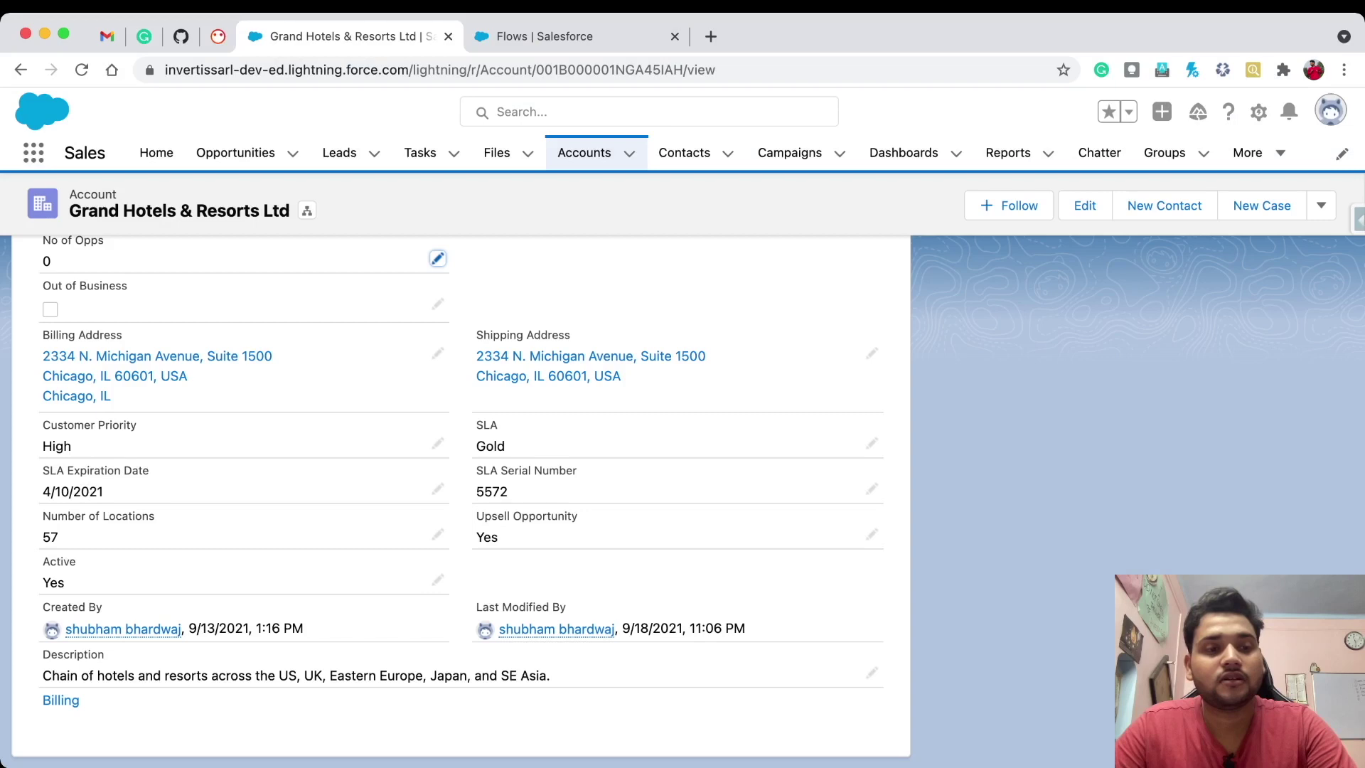
# - Mark the account as Out of Business again and save the record
pyautogui.scroll(2, 244, 498)
pyautogui.click(437, 378)
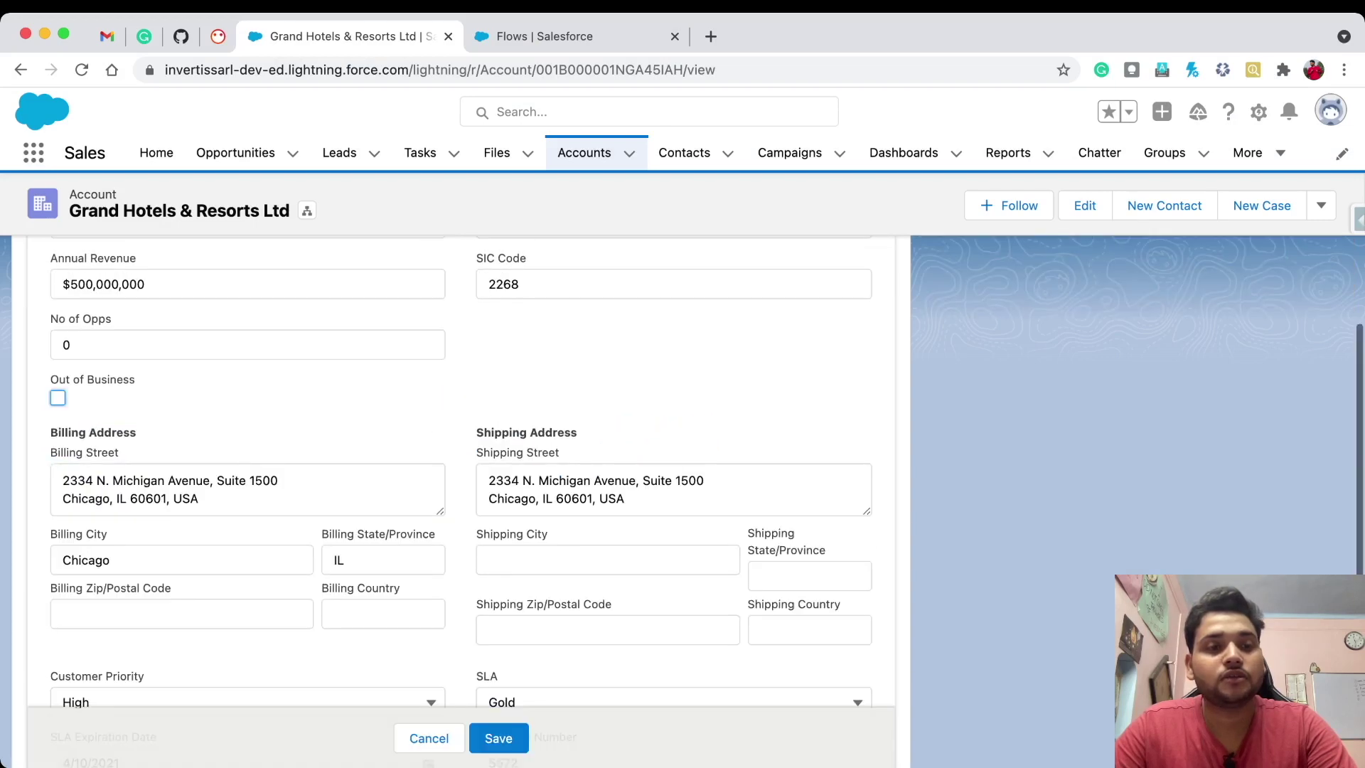
pyautogui.click(57, 398)
pyautogui.click(499, 738)
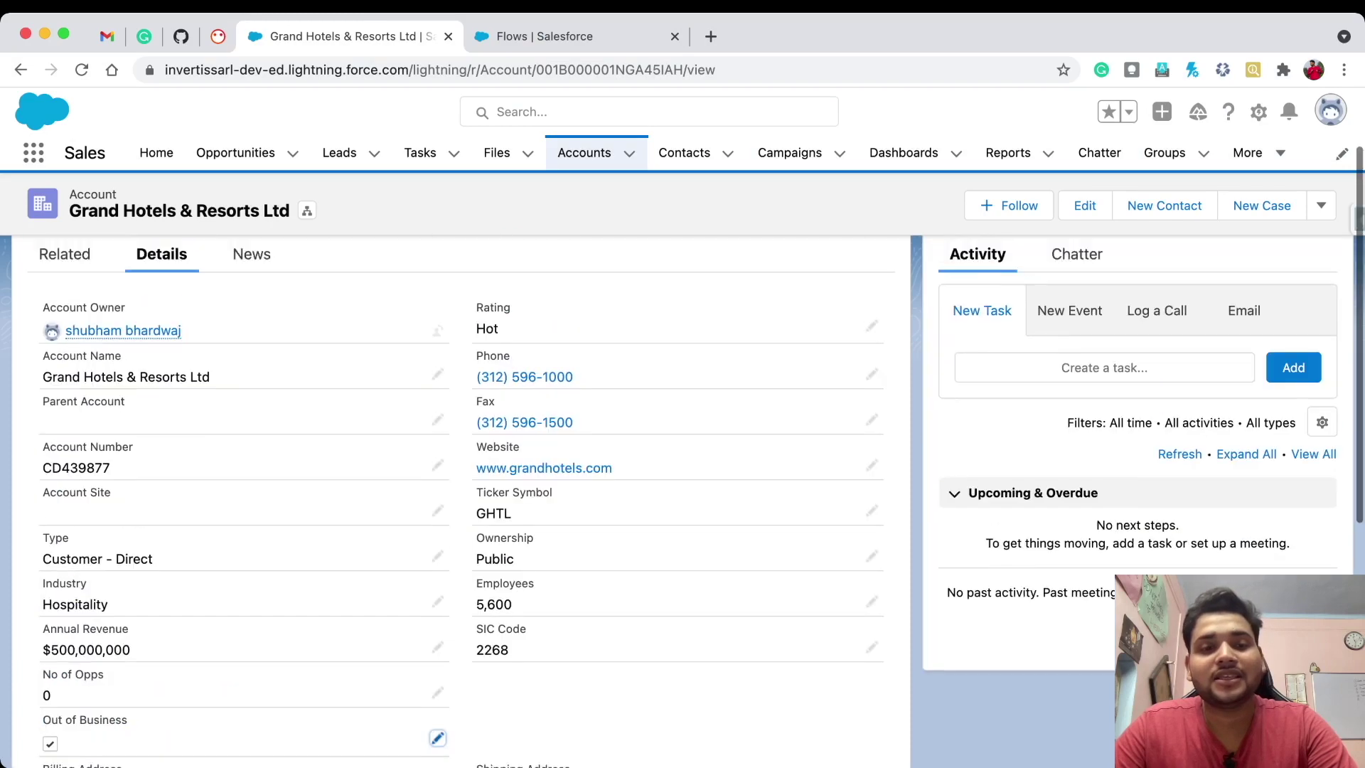
# - Review the stages of the account's related opportunities, and return to the Optimised Flow detail page in Setup
pyautogui.click(65, 337)
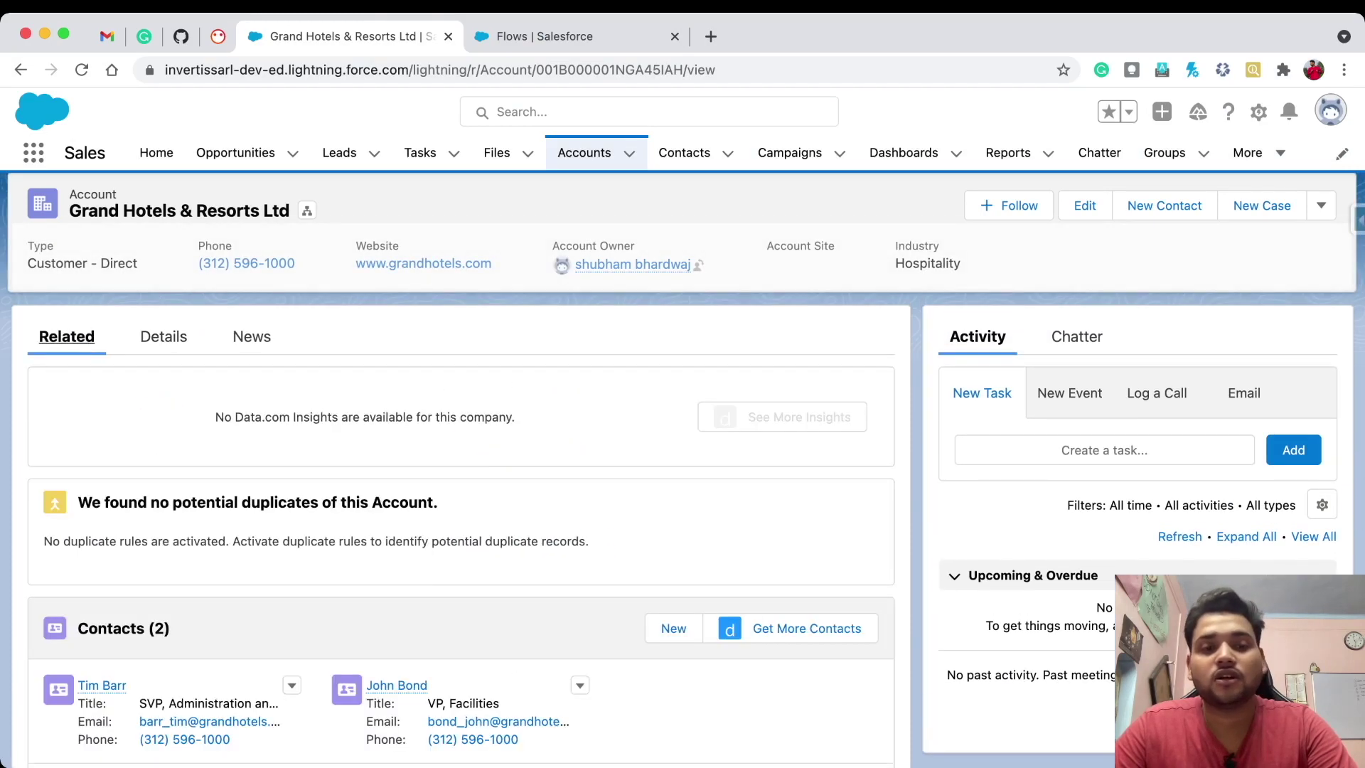
pyautogui.scroll(-4, 460, 497)
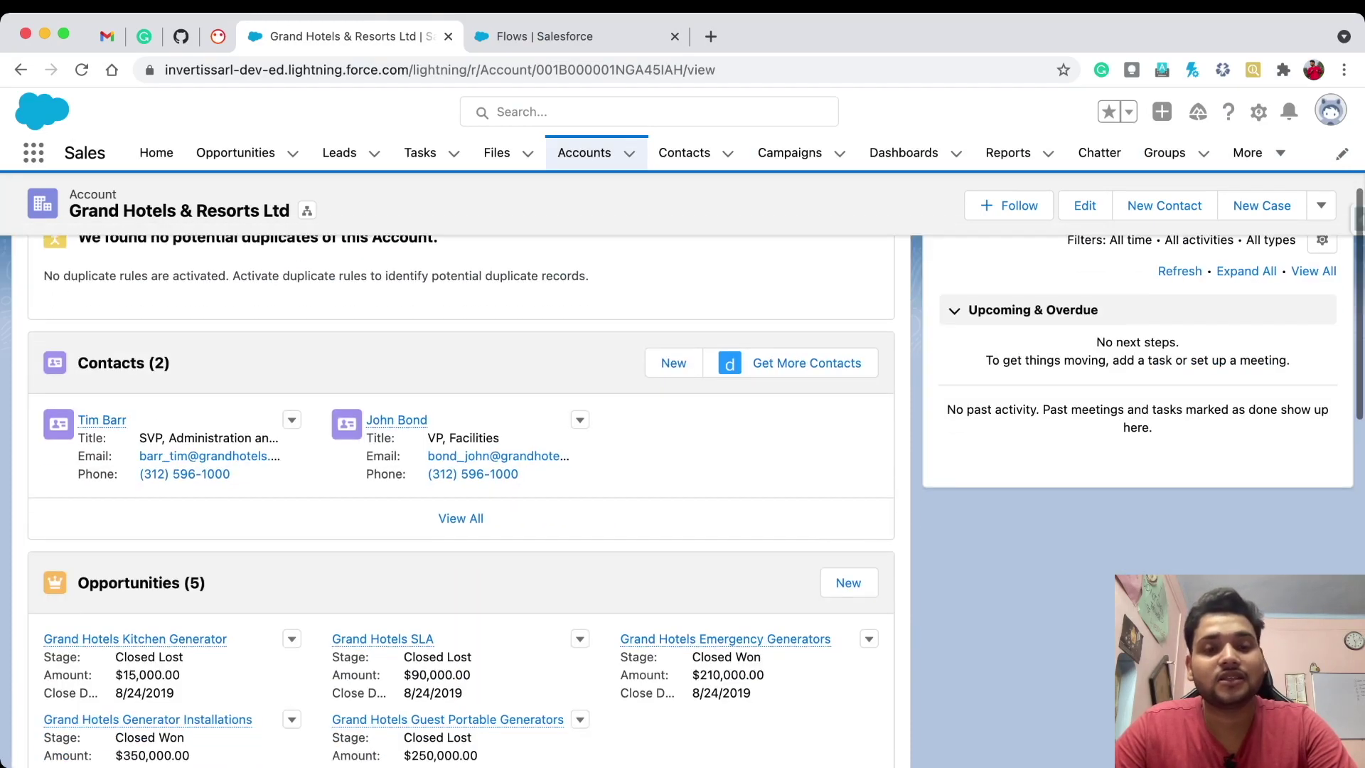
pyautogui.press('super+equal')
pyautogui.press('super+equal')
pyautogui.press('super+equal')
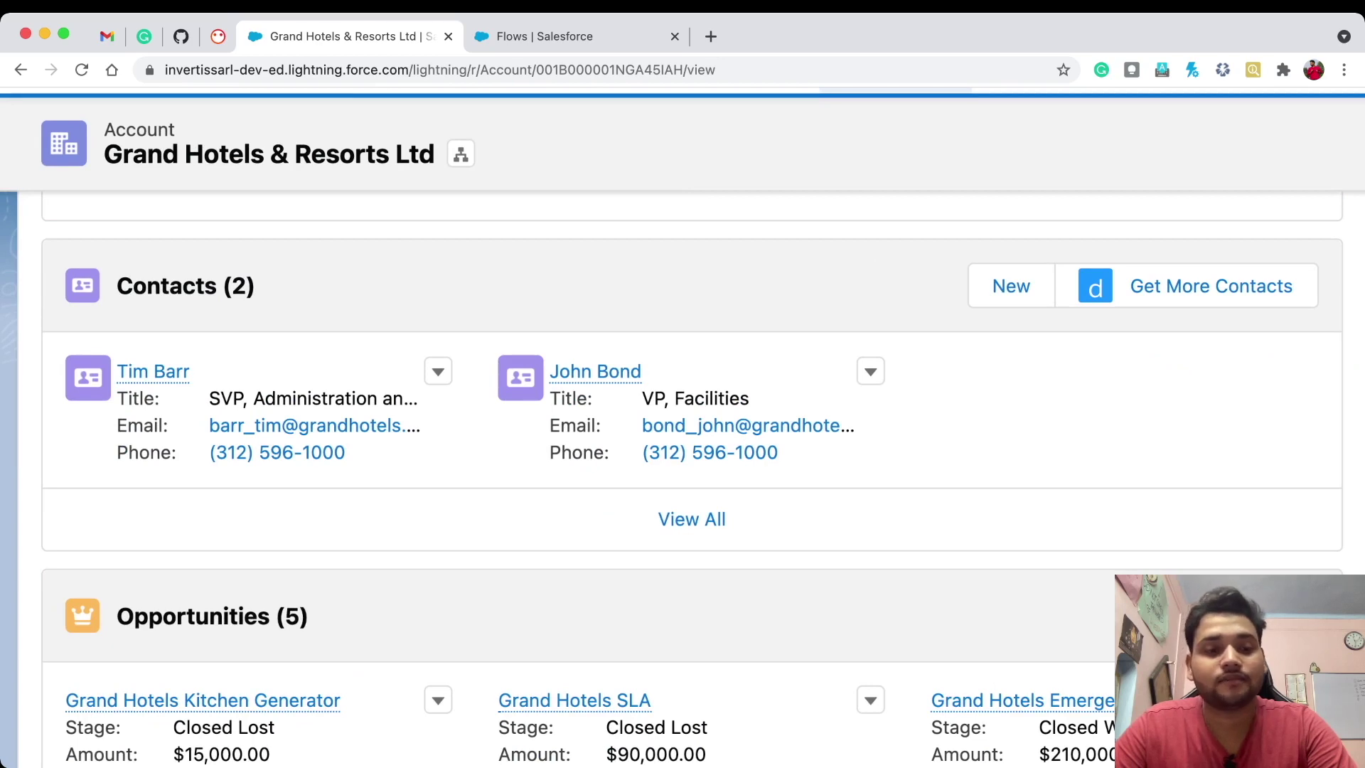
pyautogui.scroll(-6, 285, 439)
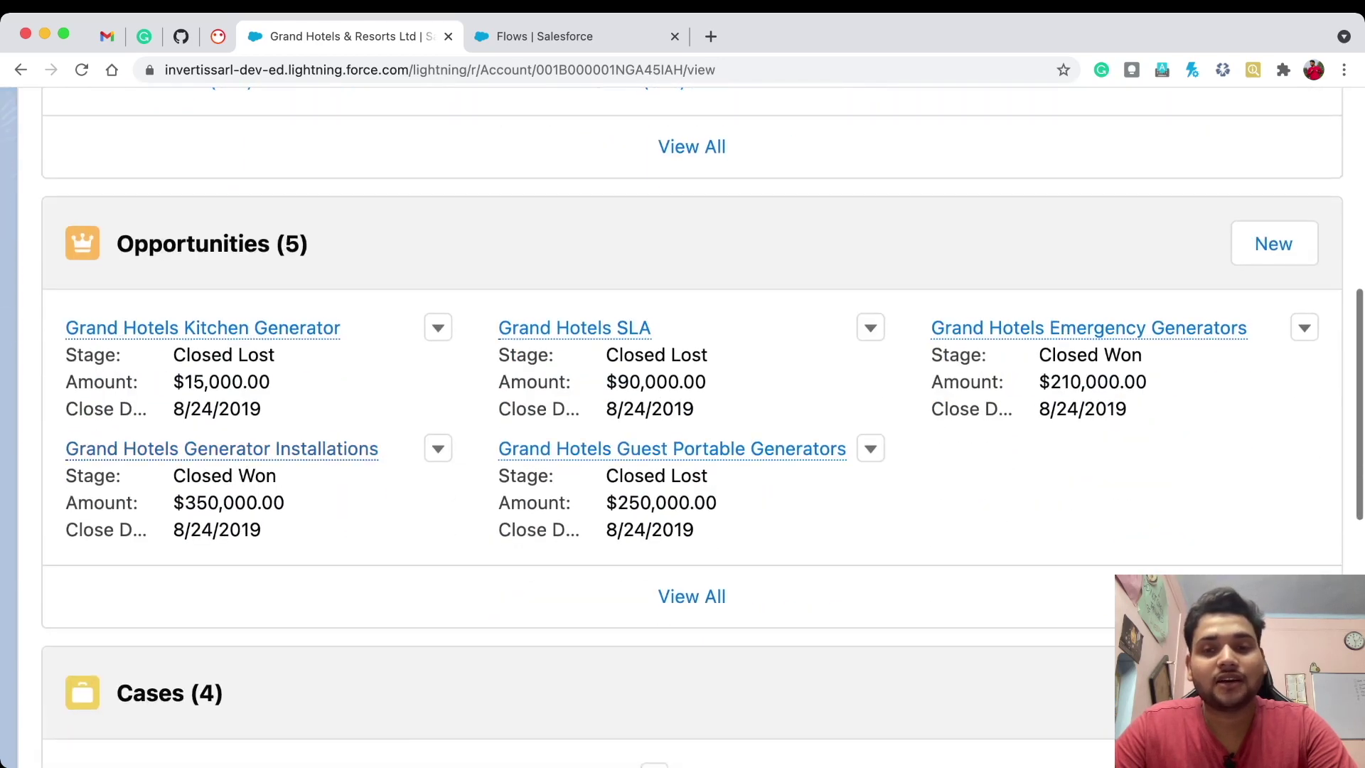
pyautogui.moveTo(285, 439)
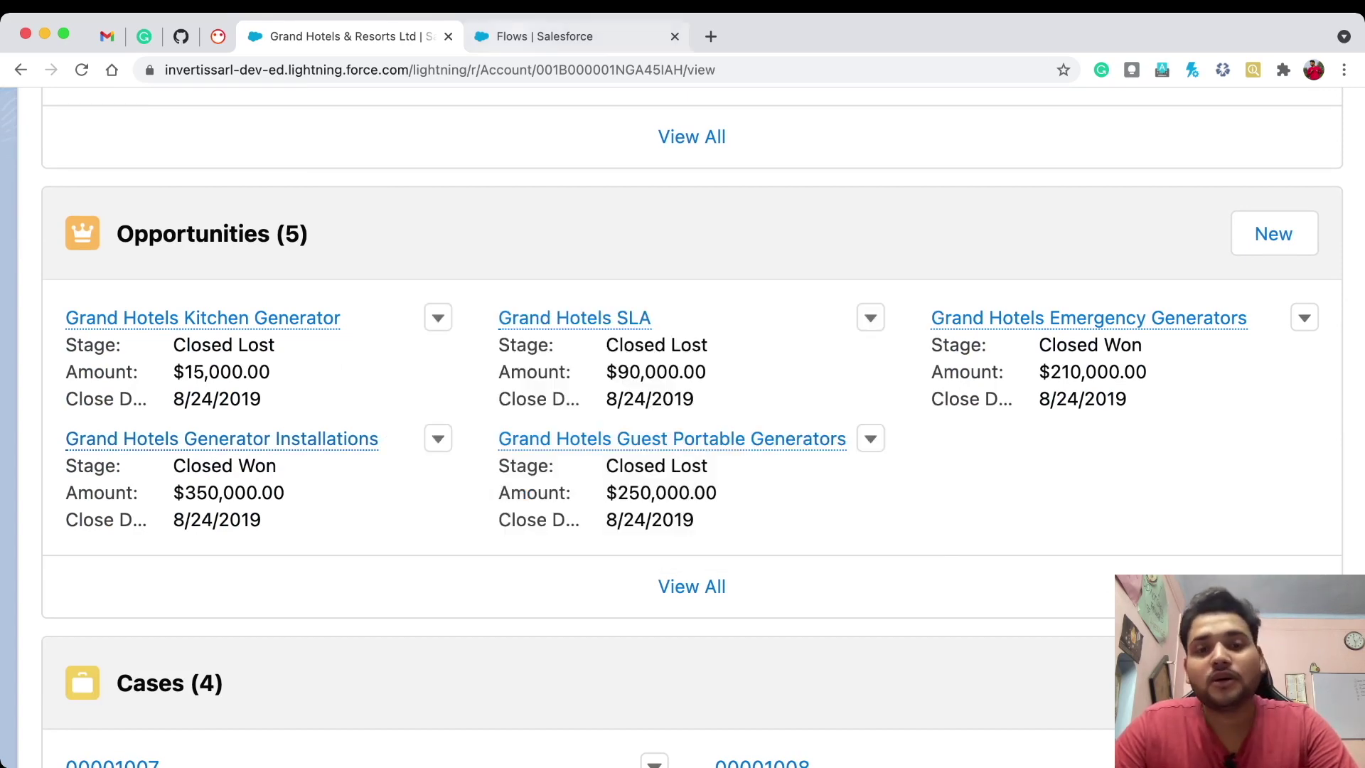
pyautogui.click(544, 36)
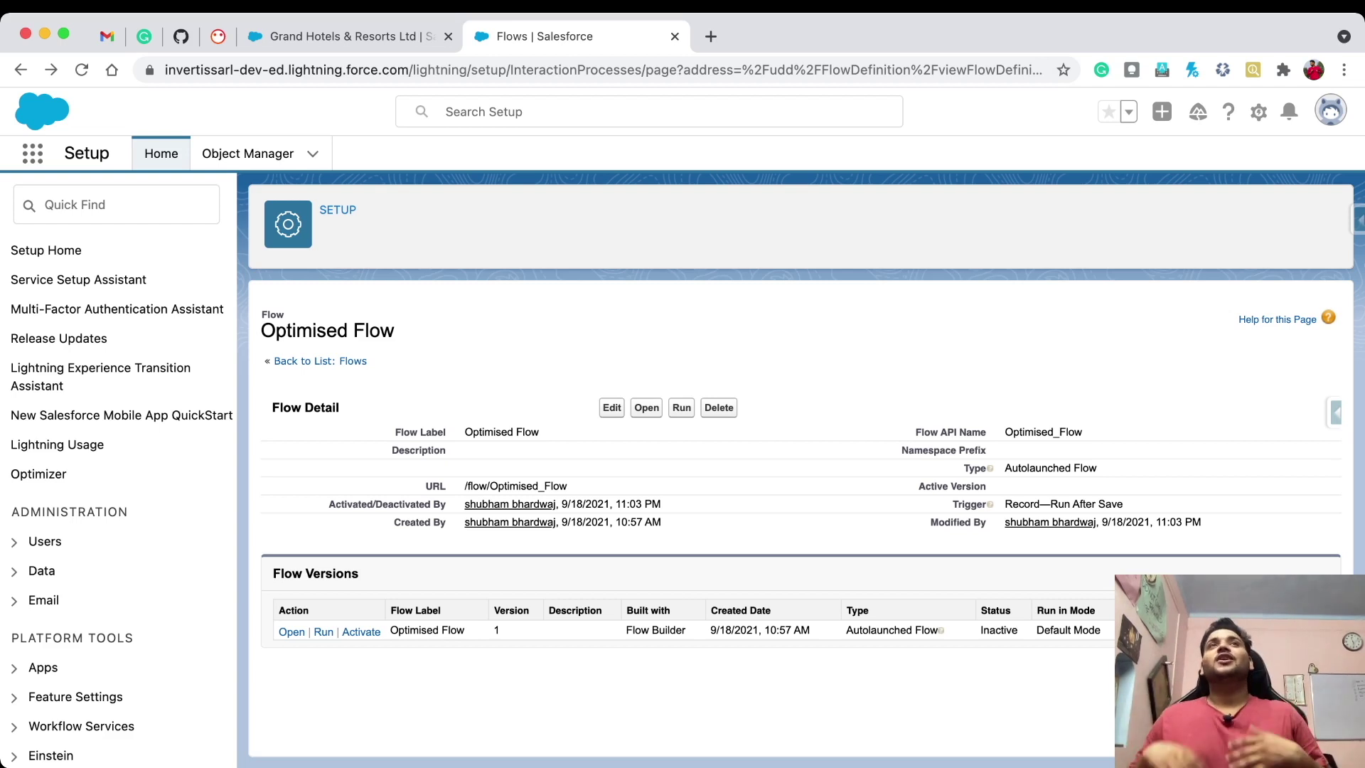